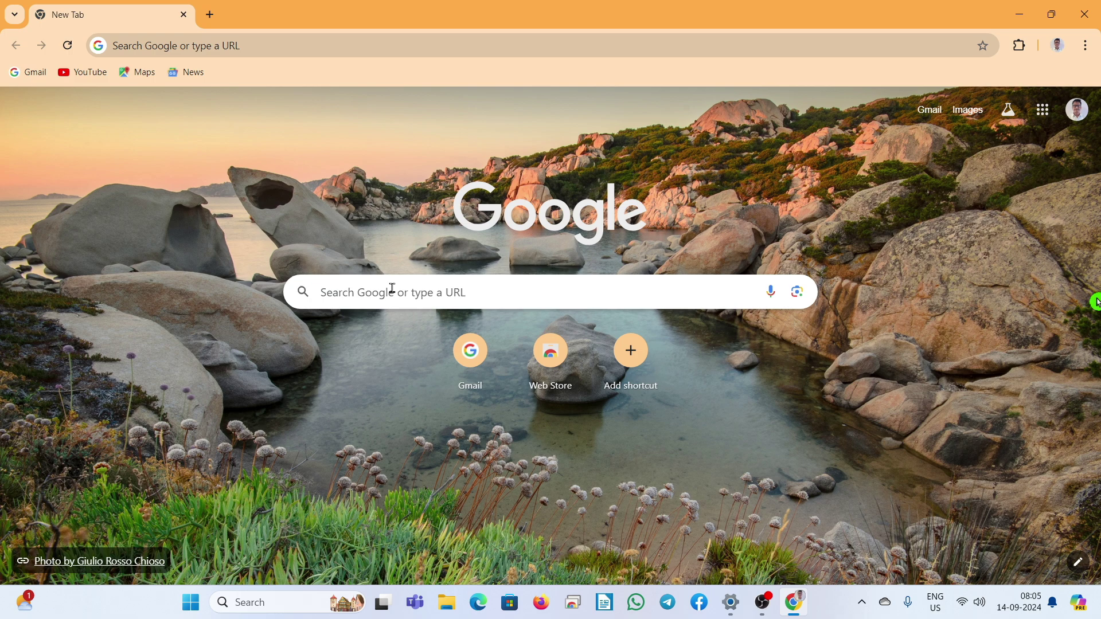
# Step: Search Google for rrbapply and open rrbapply.gov.in, scrolling to Latest Updates showing CEN 05/2024 NTPC
pyautogui.click(346, 290)
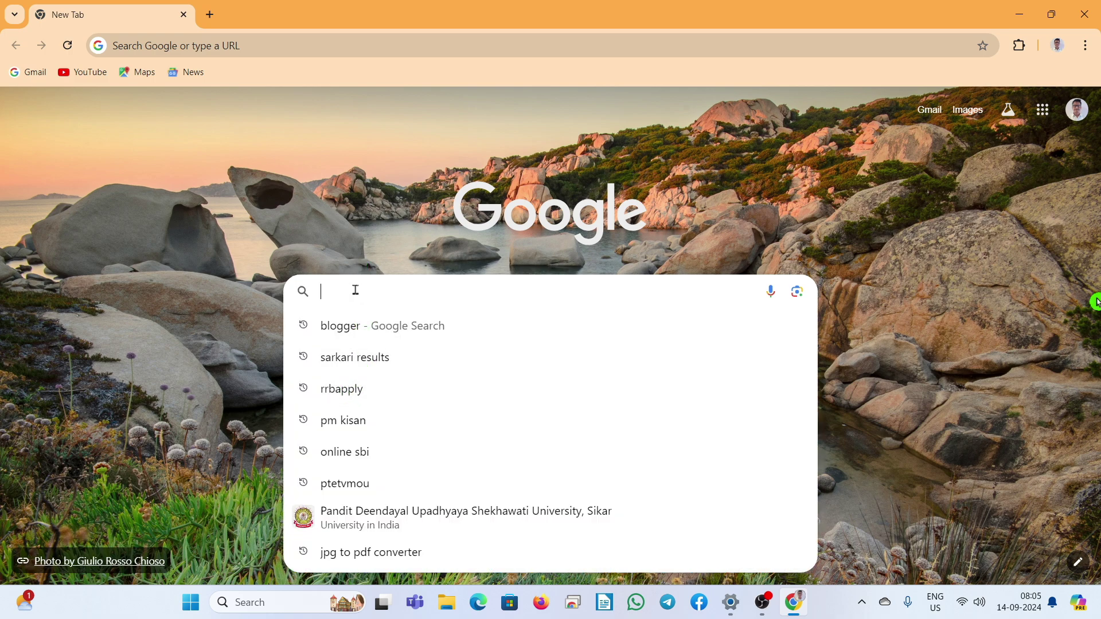
pyautogui.write('rrbapply')
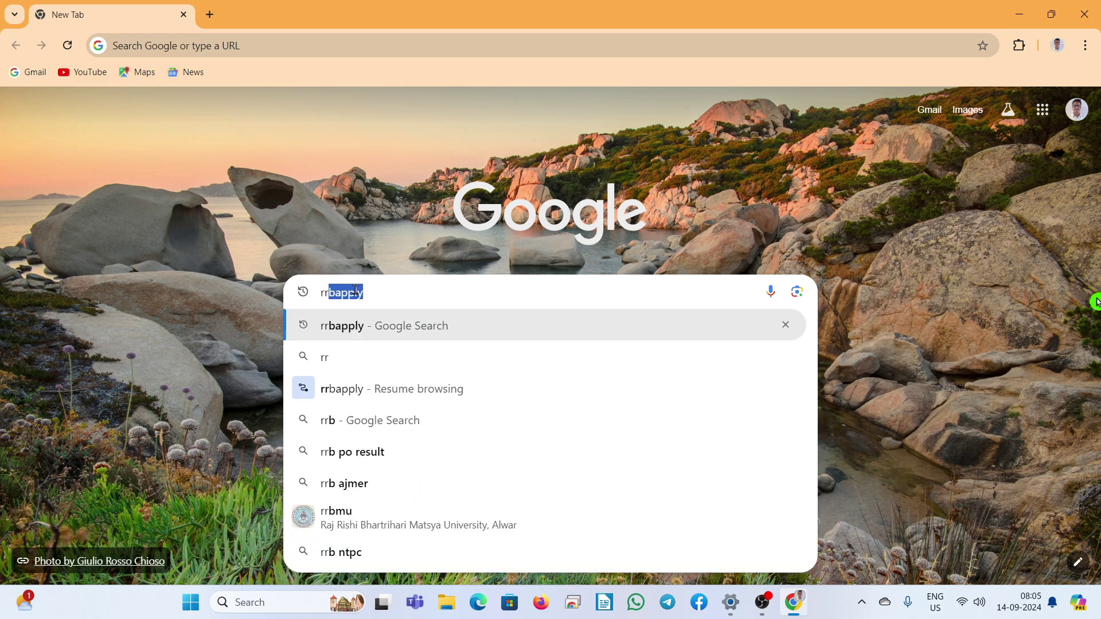
pyautogui.click(367, 326)
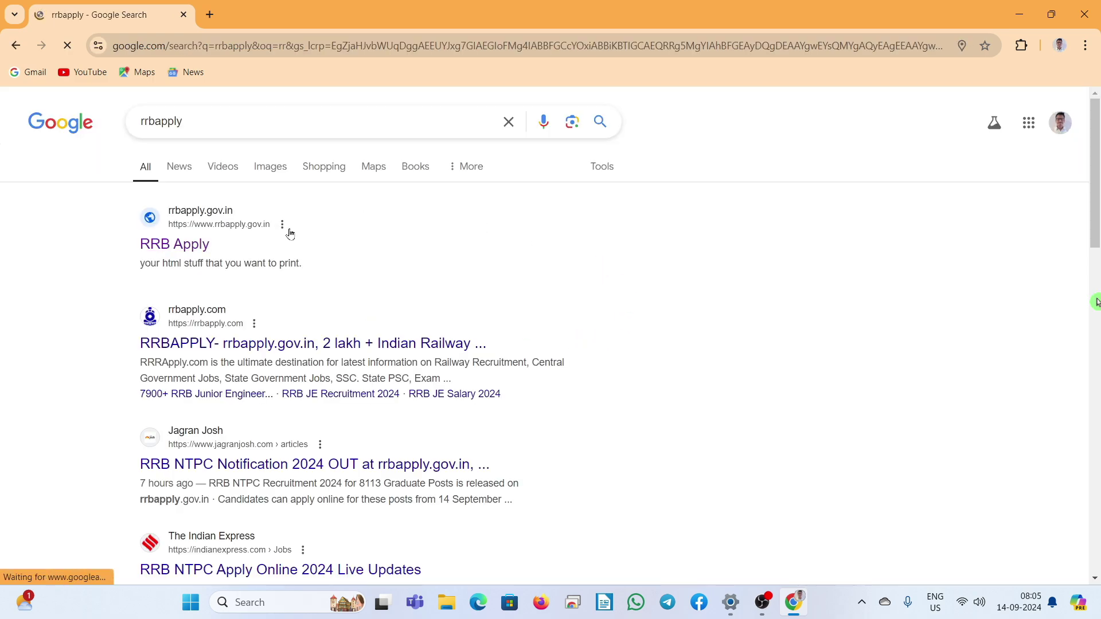
pyautogui.click(177, 247)
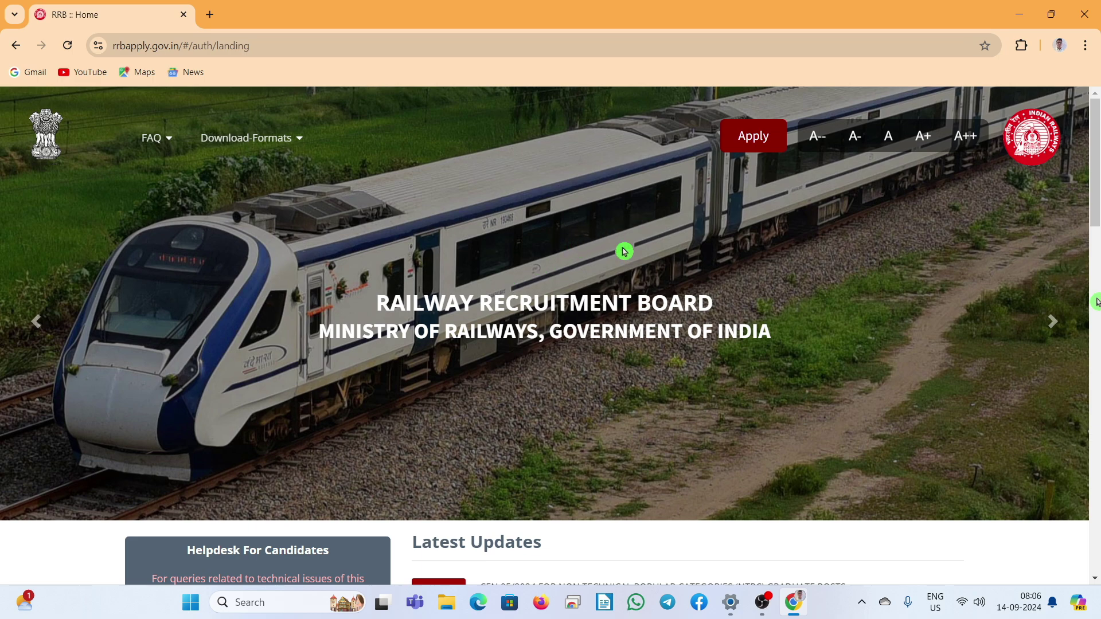
pyautogui.scroll(-3, 583, 283)
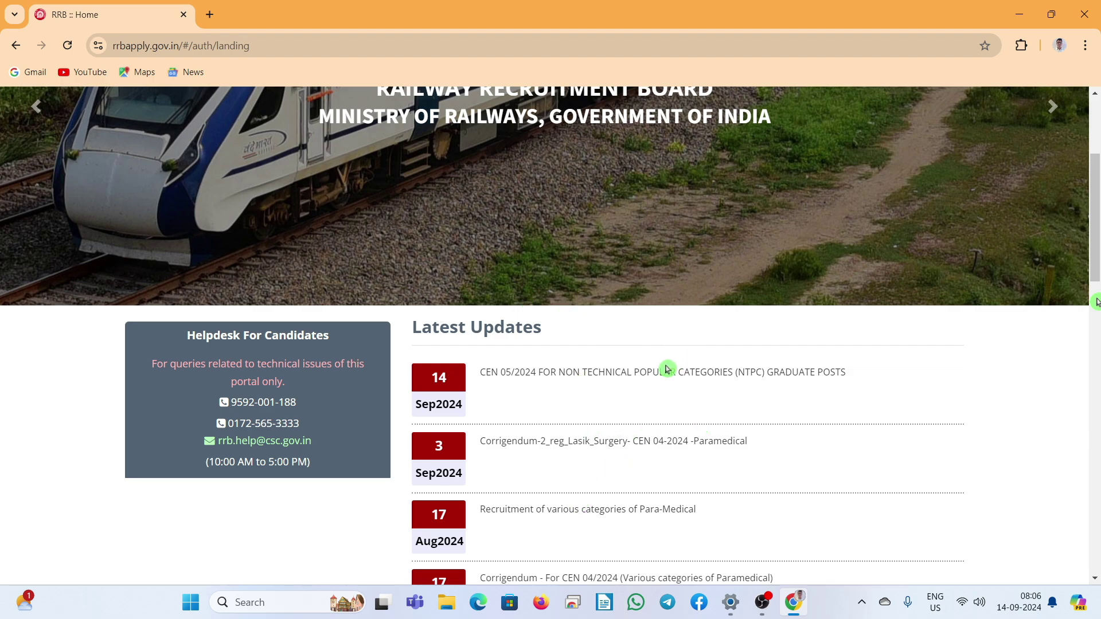
pyautogui.scroll(-2, 665, 371)
pyautogui.scroll(3, 651, 389)
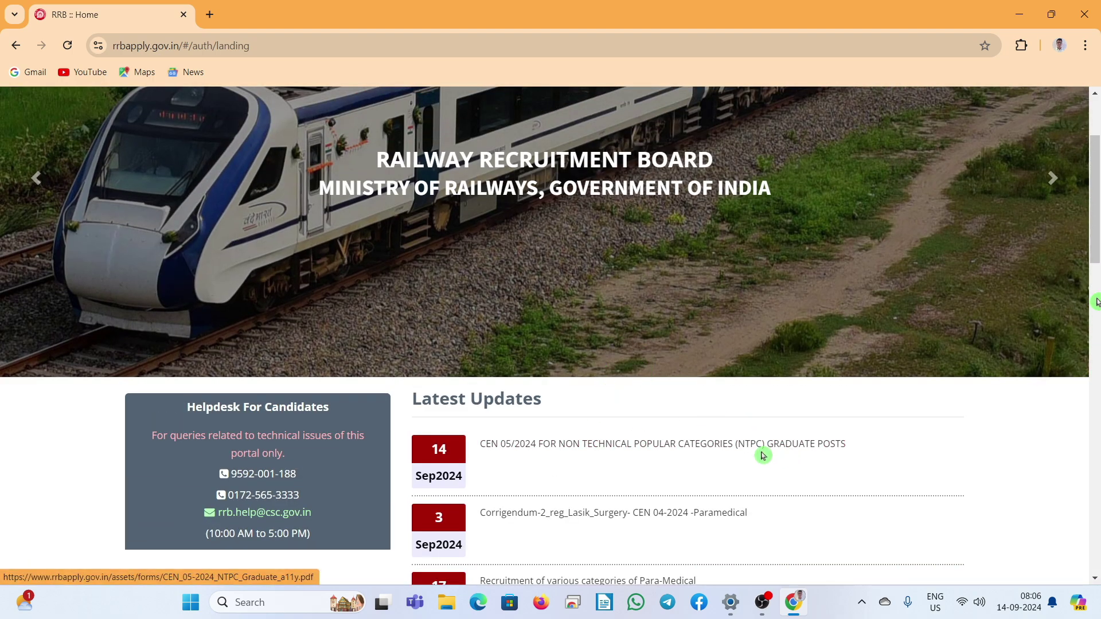
# Step: Open the CEN 05/2024 NTPC Graduate Posts notice and scroll to page 4's 8113-post vacancy table
pyautogui.click(603, 446)
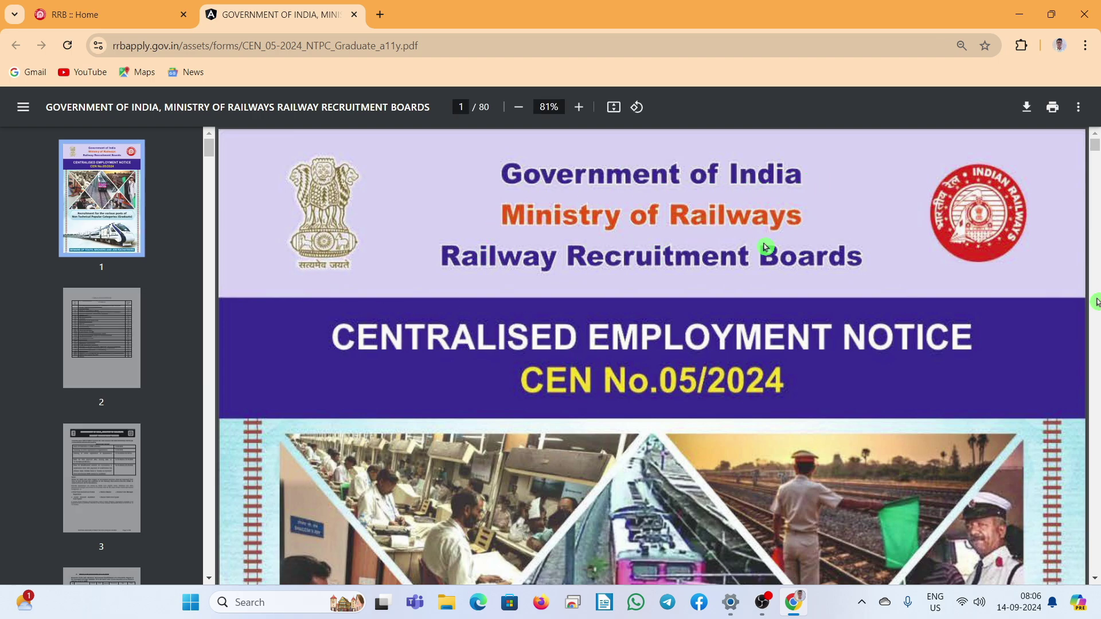
pyautogui.scroll(-6, 766, 247)
pyautogui.scroll(-8, 726, 269)
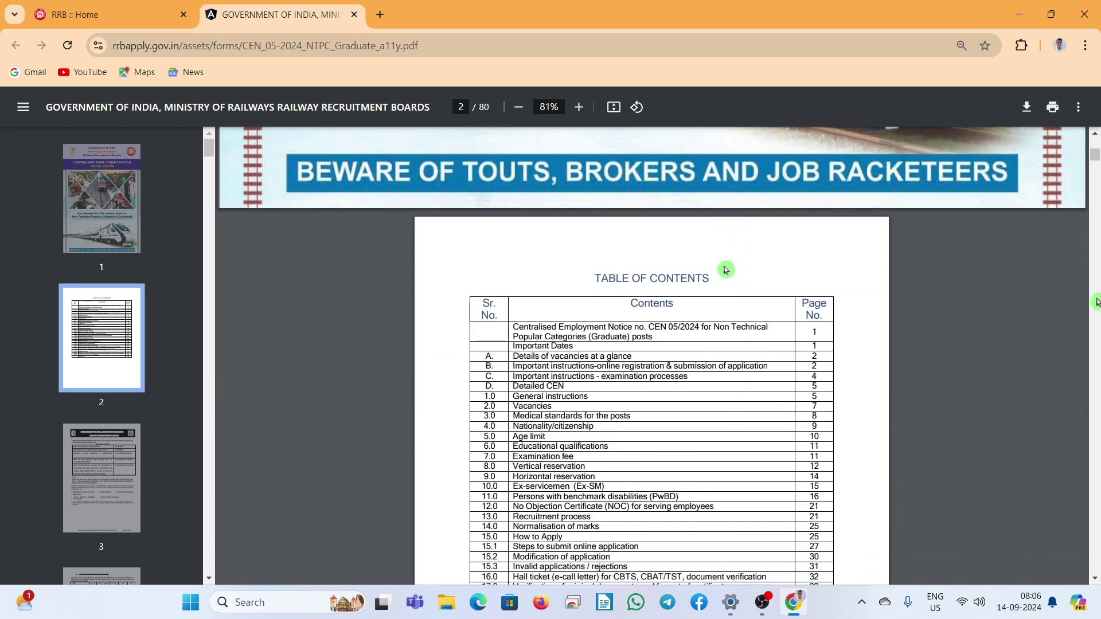
pyautogui.scroll(-6, 726, 271)
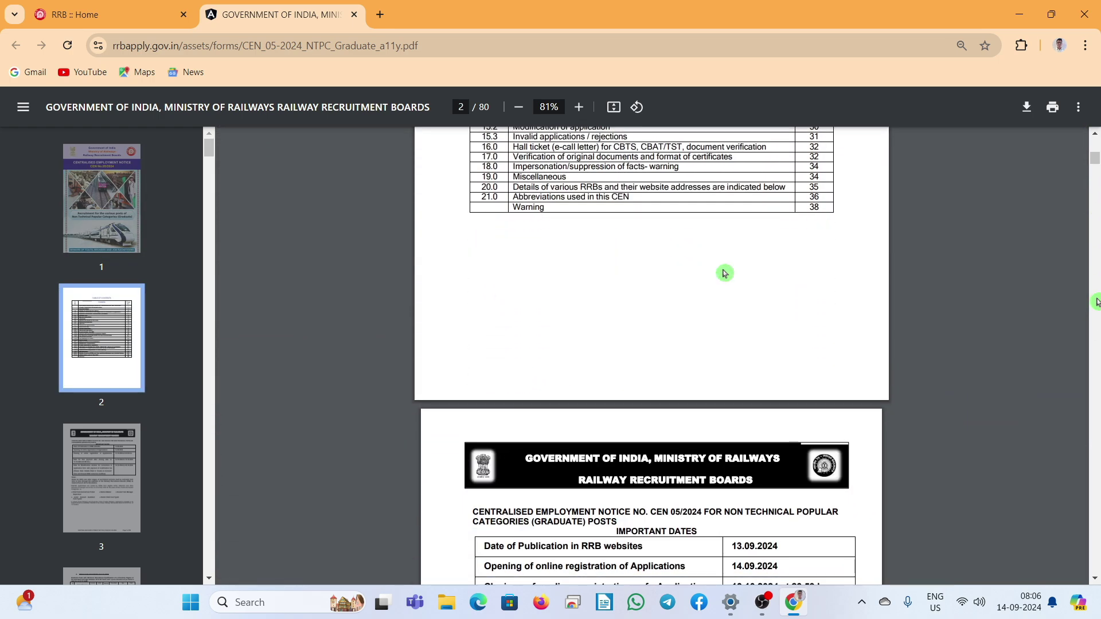
pyautogui.scroll(-5, 724, 273)
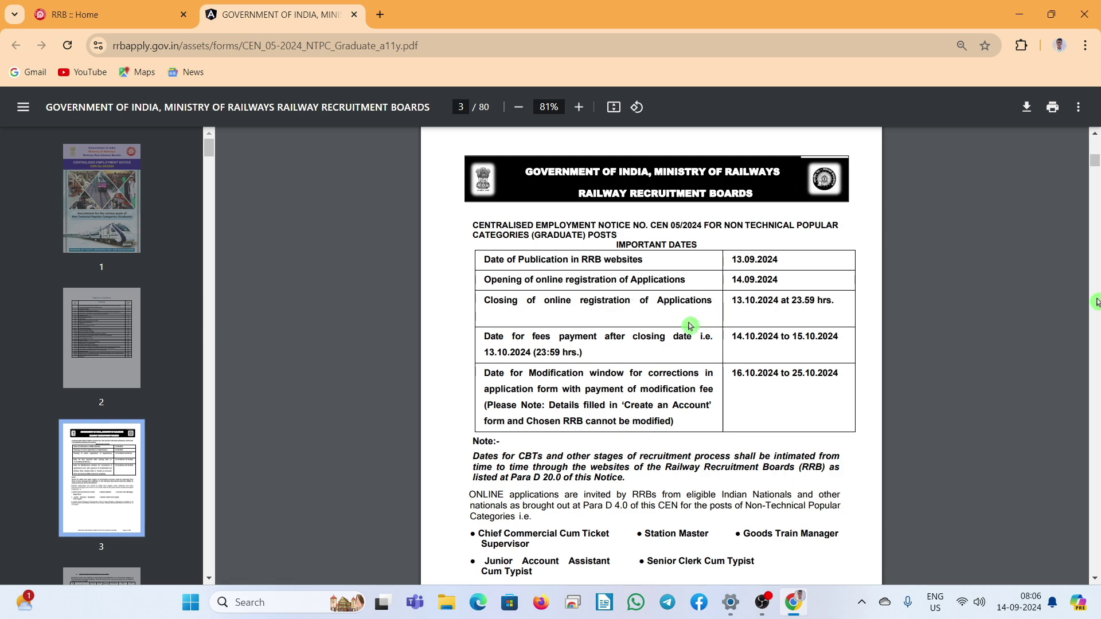
pyautogui.scroll(-7, 693, 334)
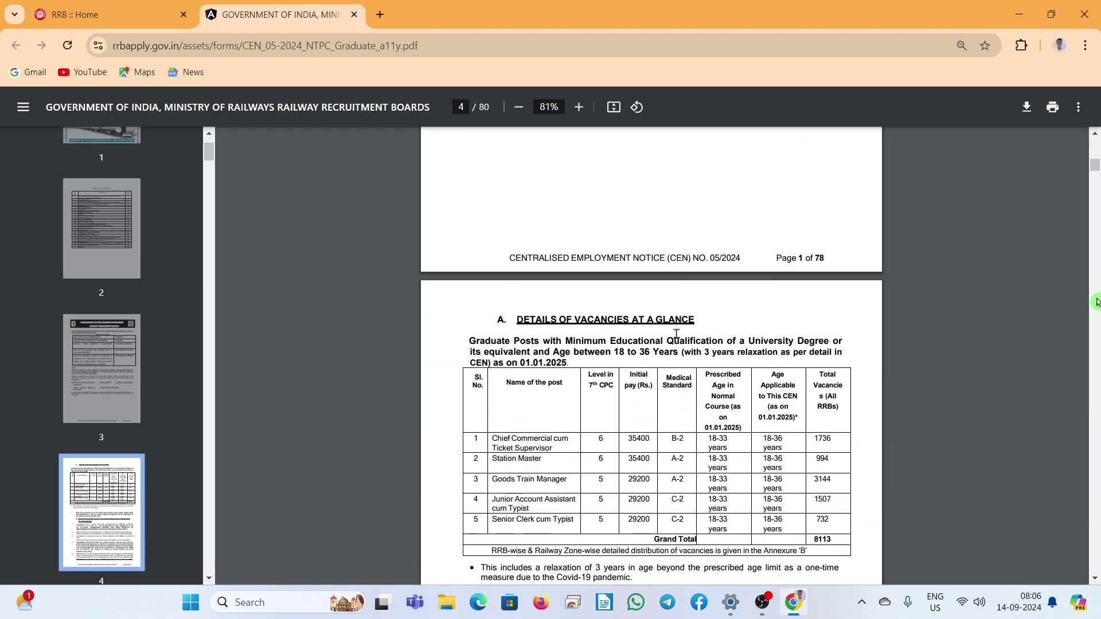
pyautogui.scroll(-1, 635, 357)
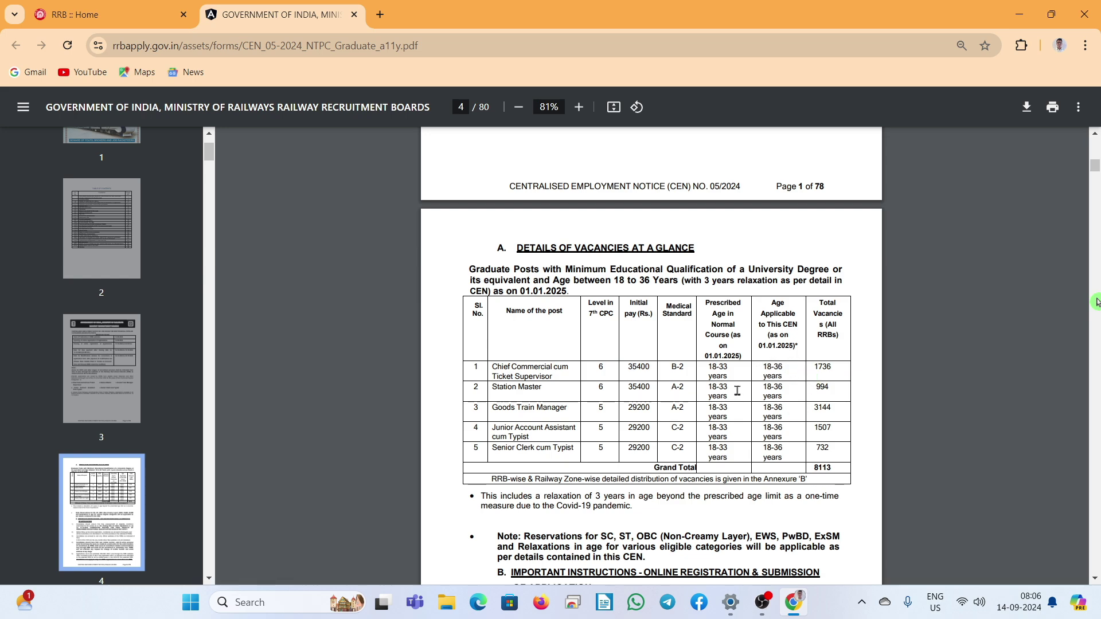
# Step: Scroll through the notice's instructions, age-limit relaxation tables and examination fee details
pyautogui.scroll(-2, 740, 392)
pyautogui.scroll(-8, 744, 394)
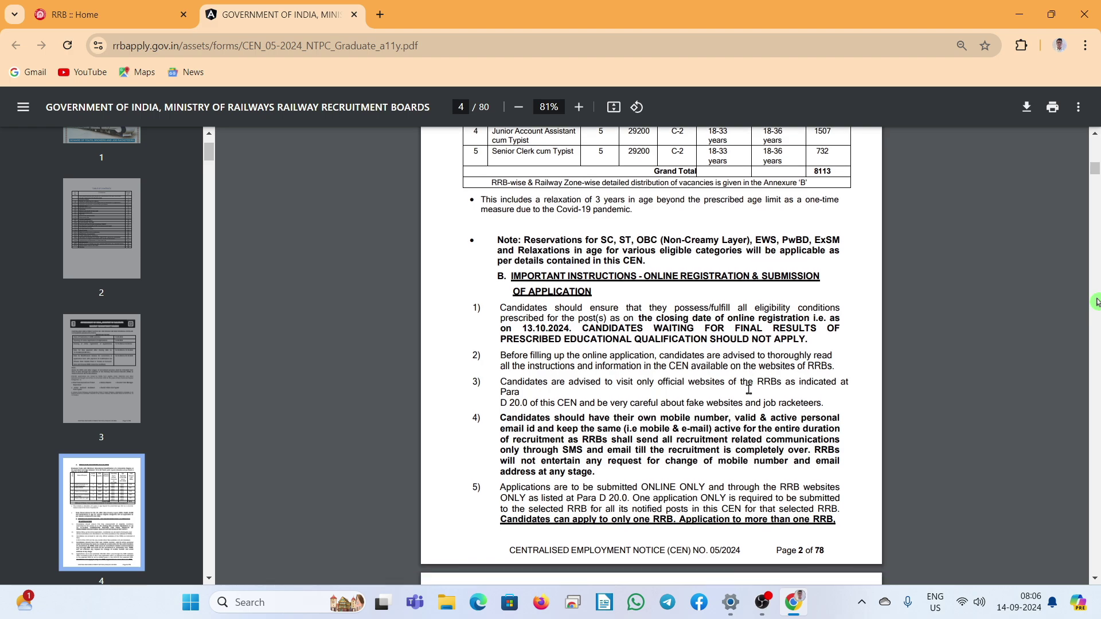
pyautogui.scroll(-10, 758, 390)
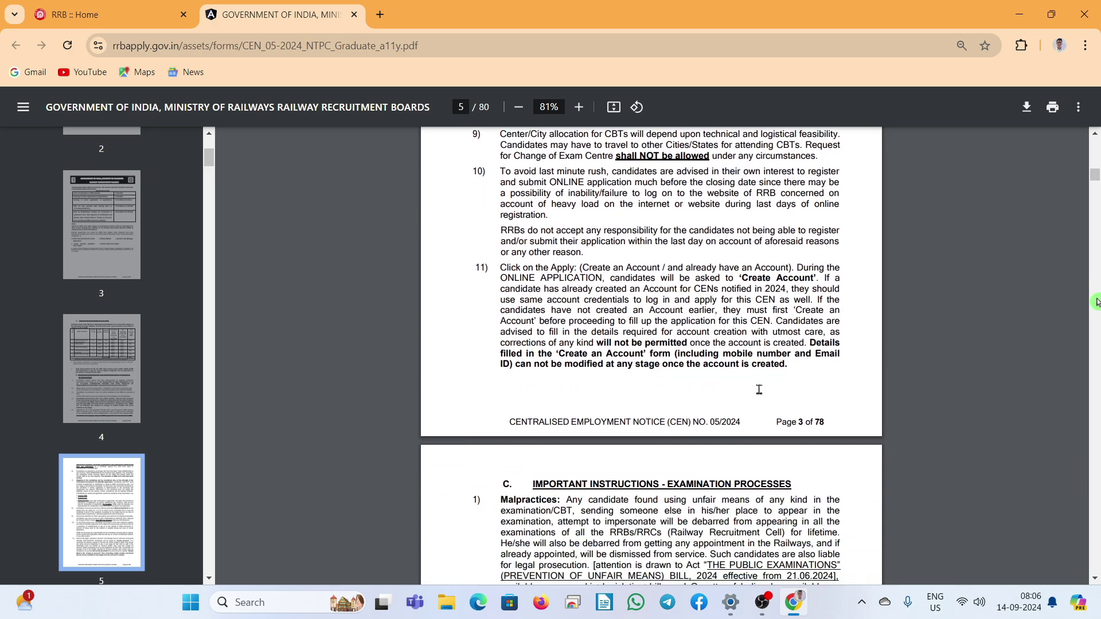
pyautogui.scroll(-2, 759, 390)
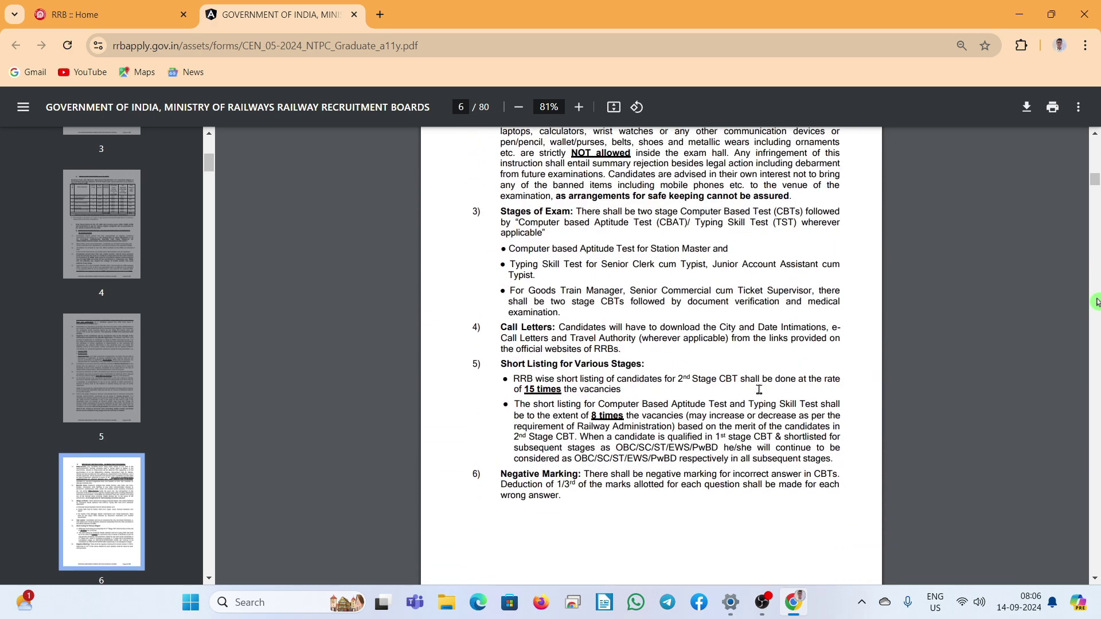
pyautogui.scroll(-5, 759, 390)
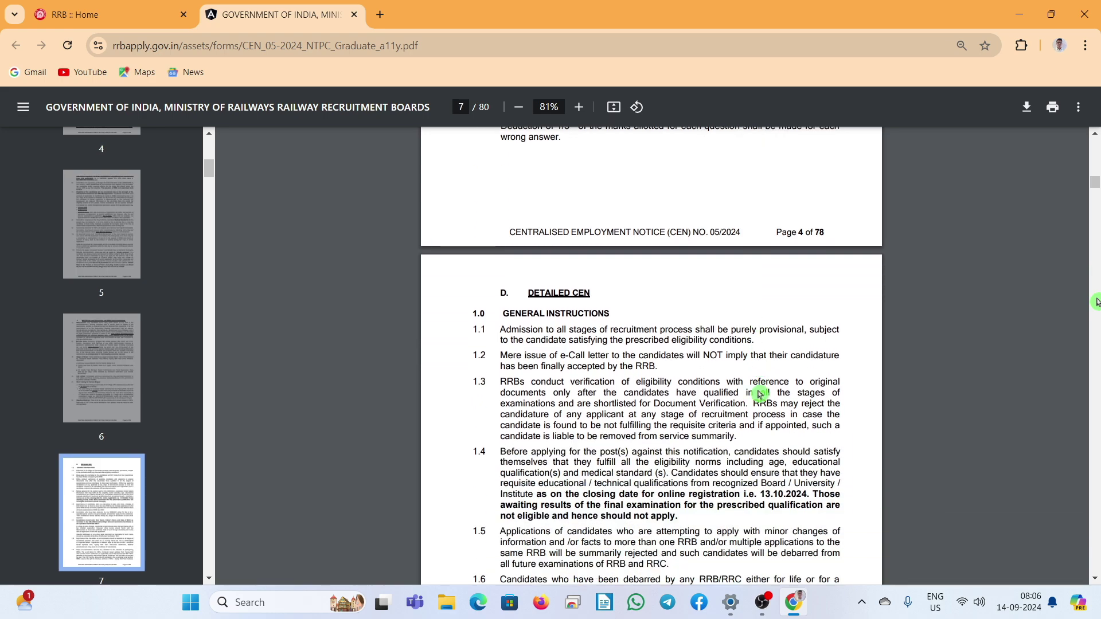
pyautogui.scroll(-10, 758, 394)
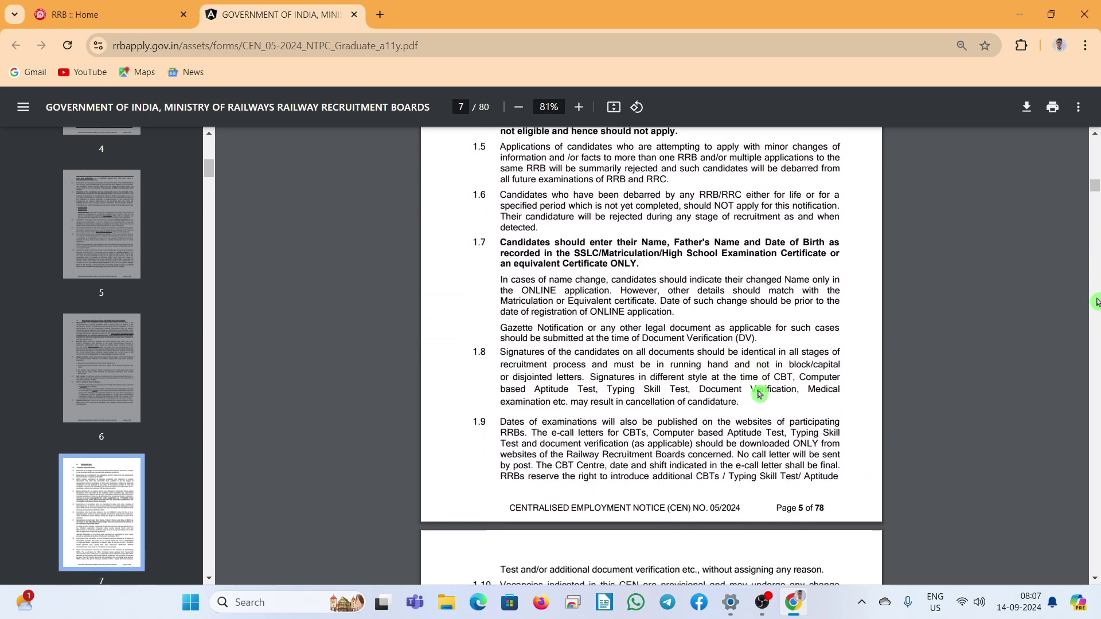
pyautogui.scroll(-9, 759, 393)
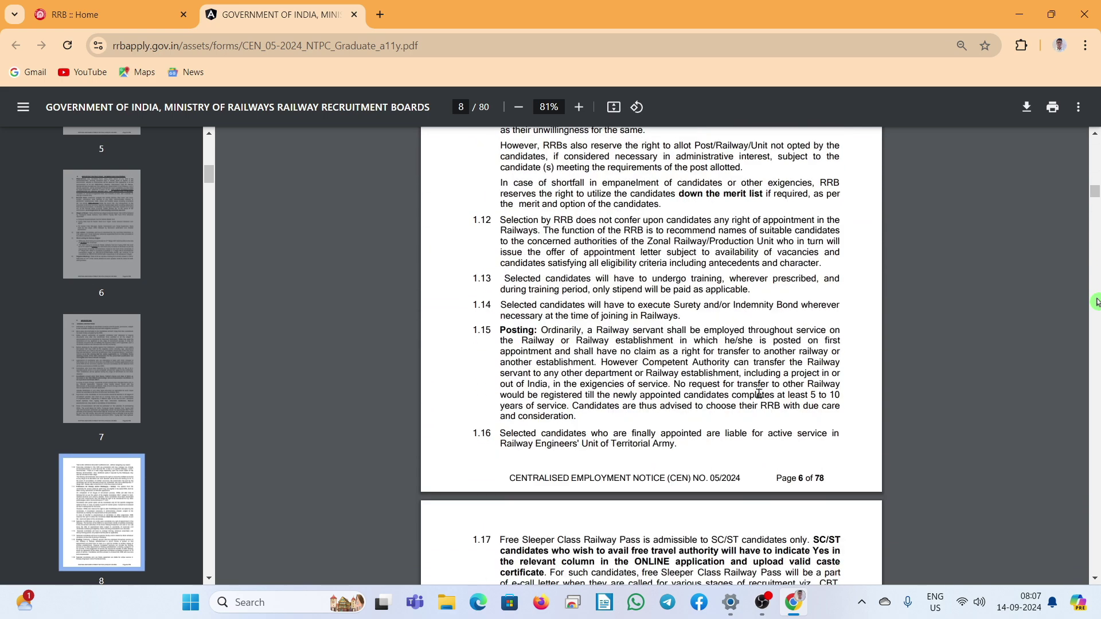
pyautogui.scroll(-8, 758, 393)
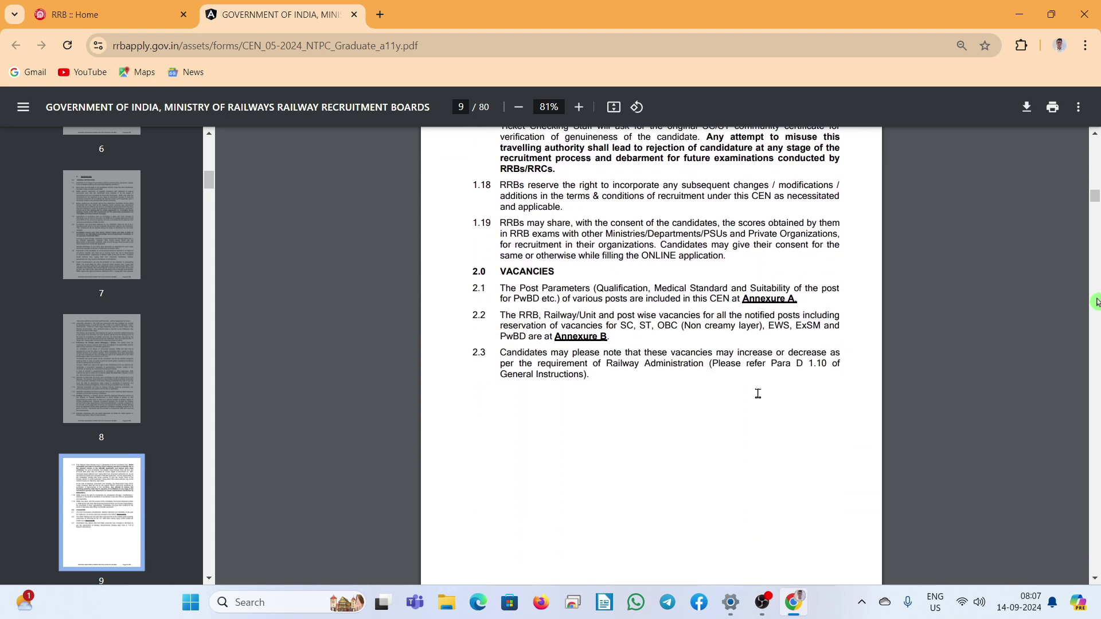
pyautogui.scroll(-2, 759, 393)
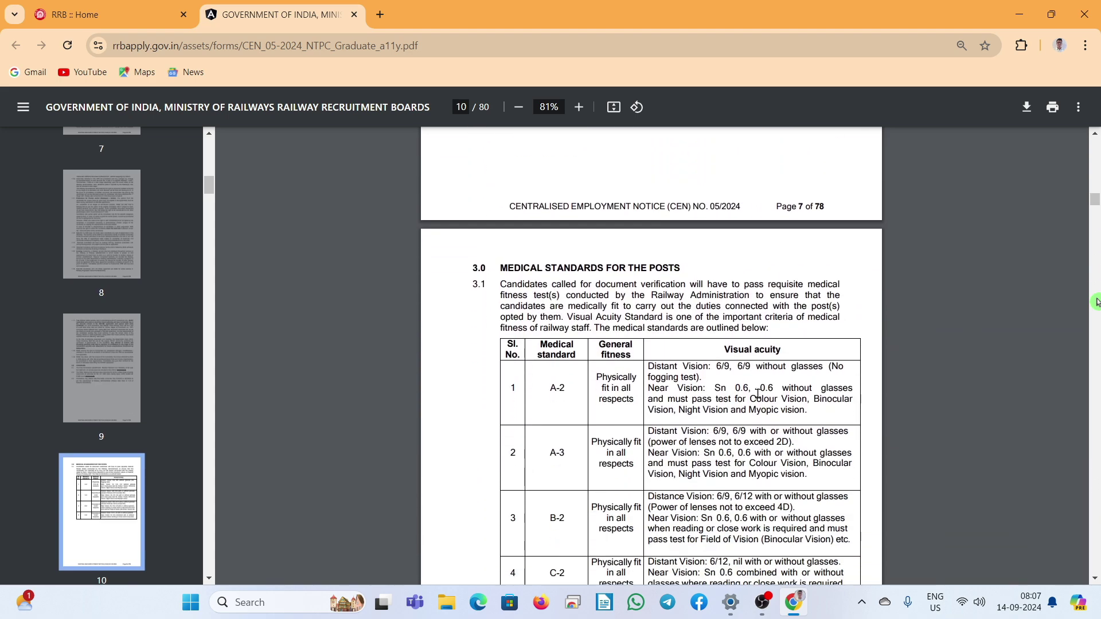
pyautogui.scroll(-13, 686, 397)
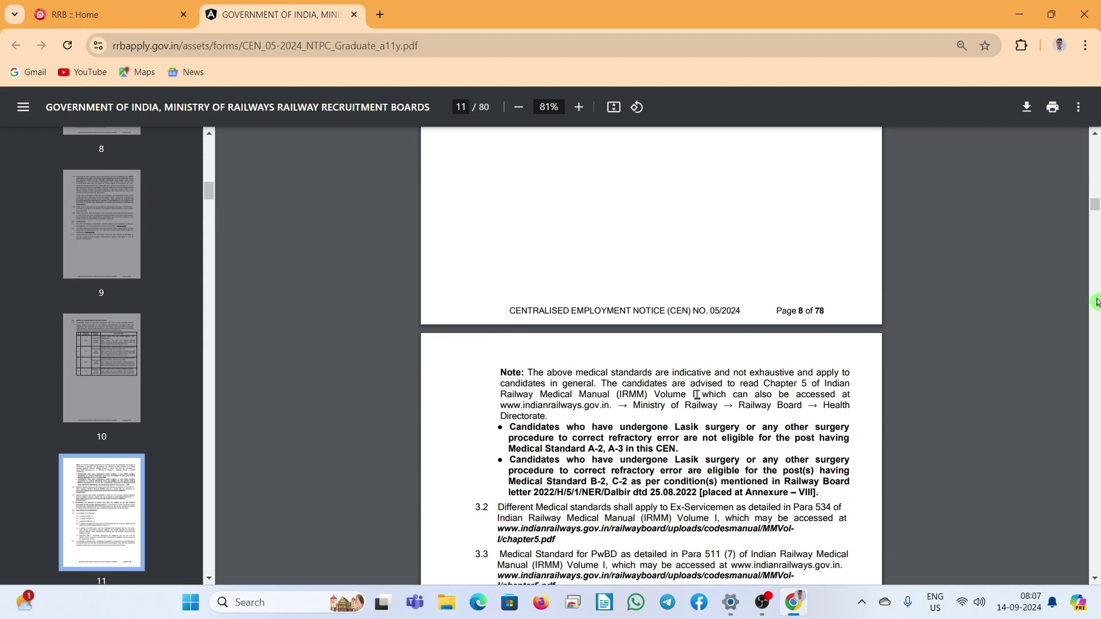
pyautogui.scroll(-7, 703, 394)
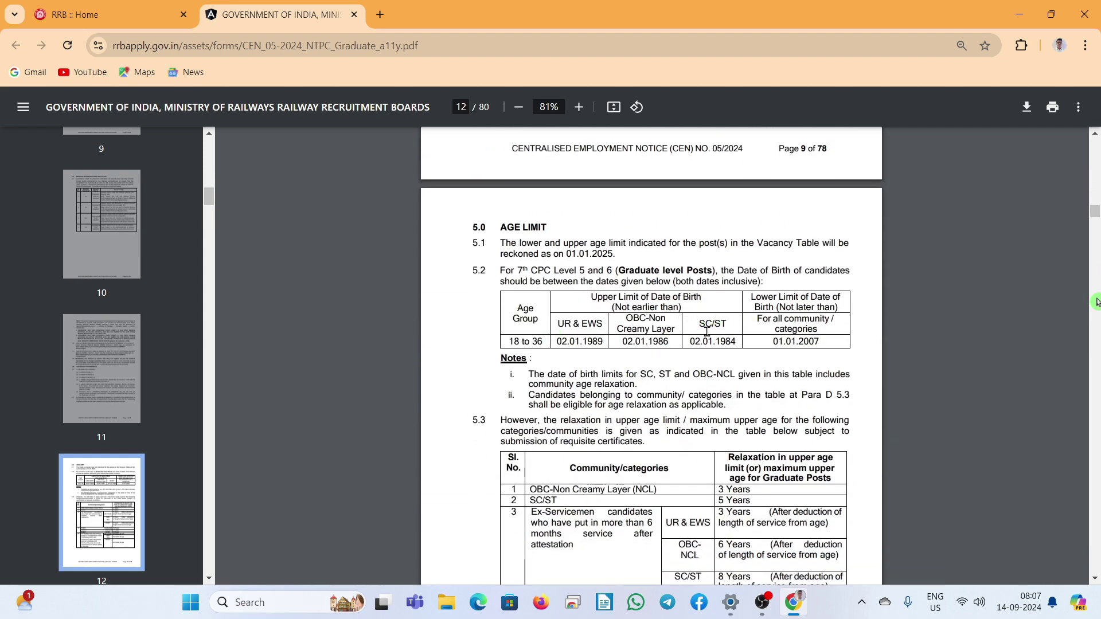
pyautogui.scroll(-3, 657, 337)
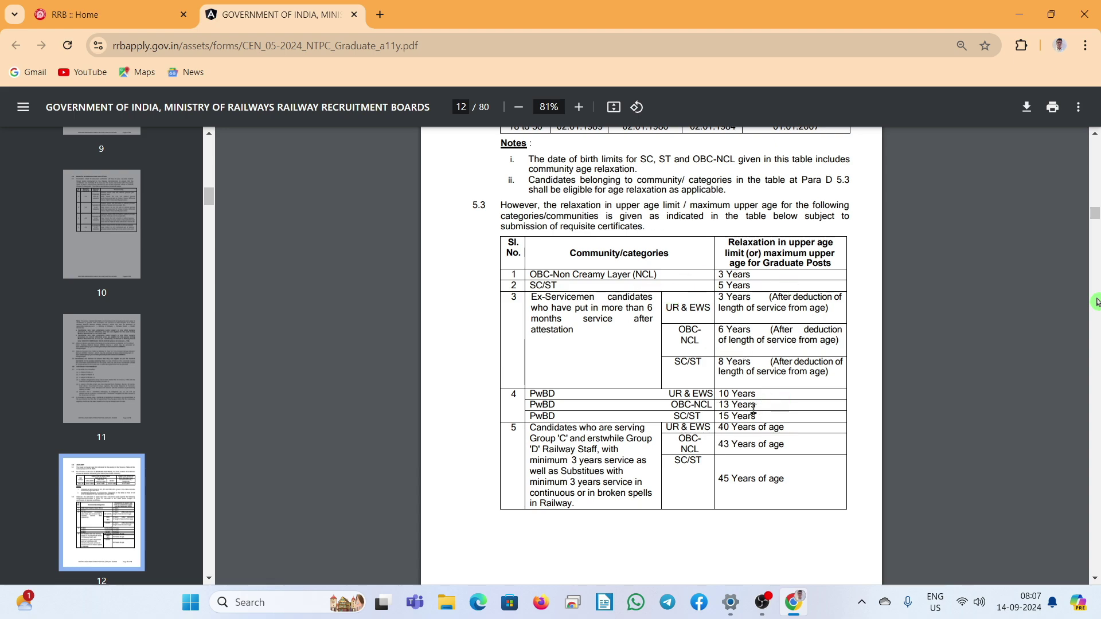
pyautogui.scroll(-10, 725, 375)
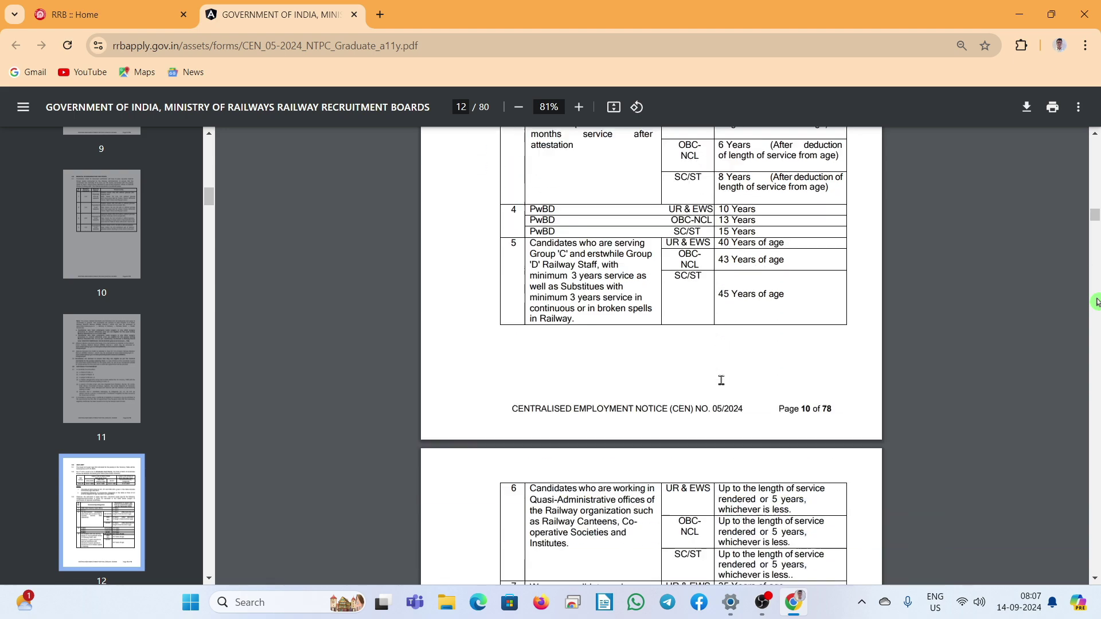
pyautogui.scroll(-5, 722, 380)
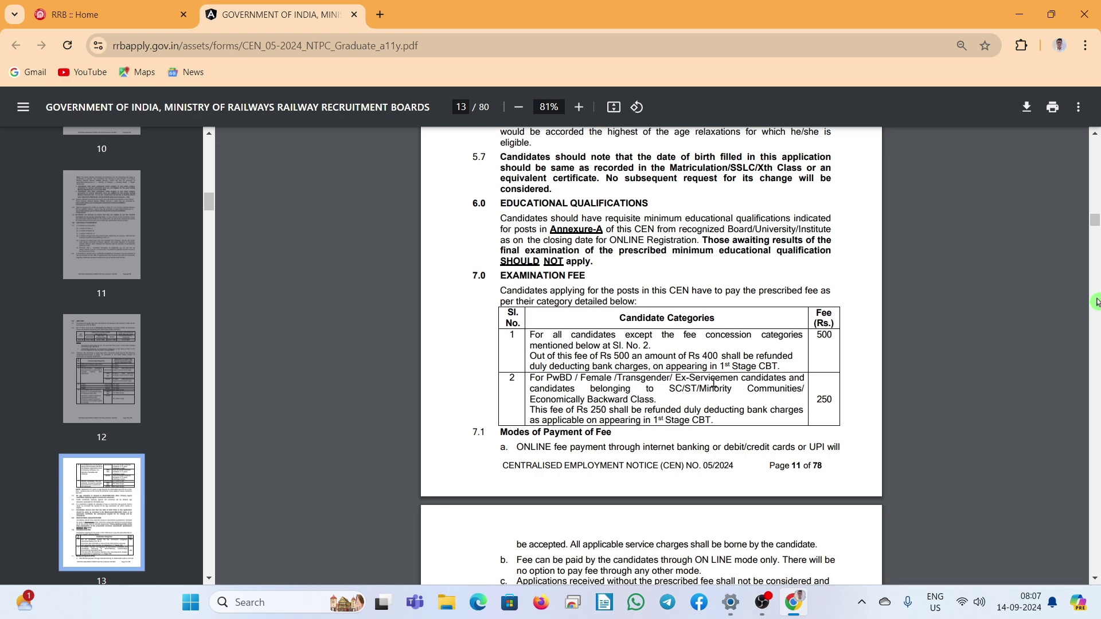
pyautogui.scroll(-4, 713, 383)
pyautogui.scroll(15, 736, 389)
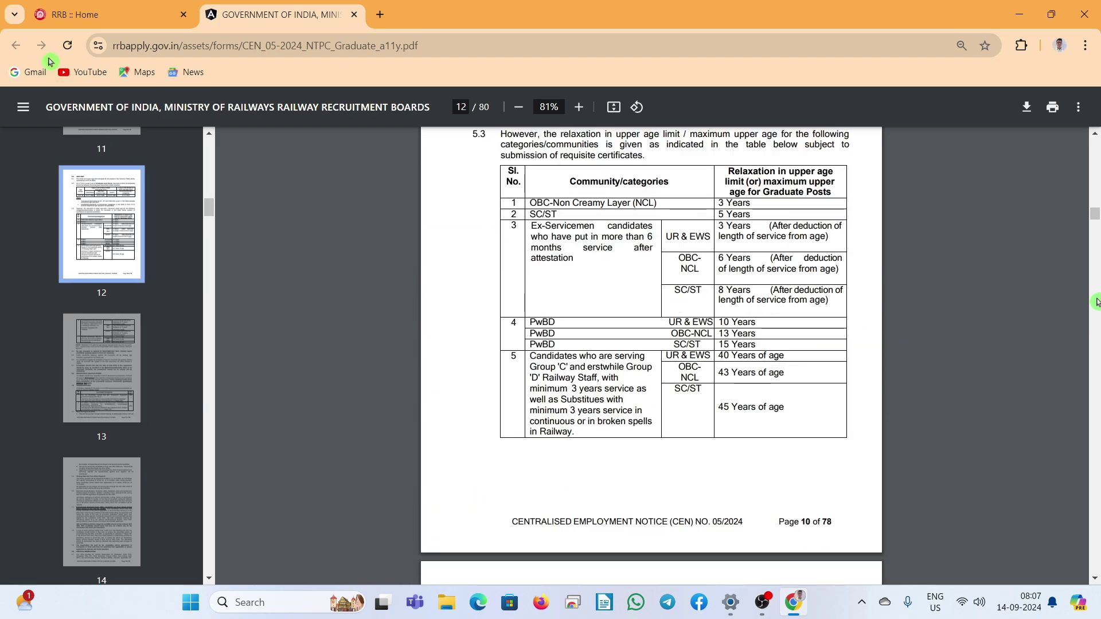
# Step: Close the notice PDF and open the Create An Account registration form from the Apply menu
pyautogui.click(354, 14)
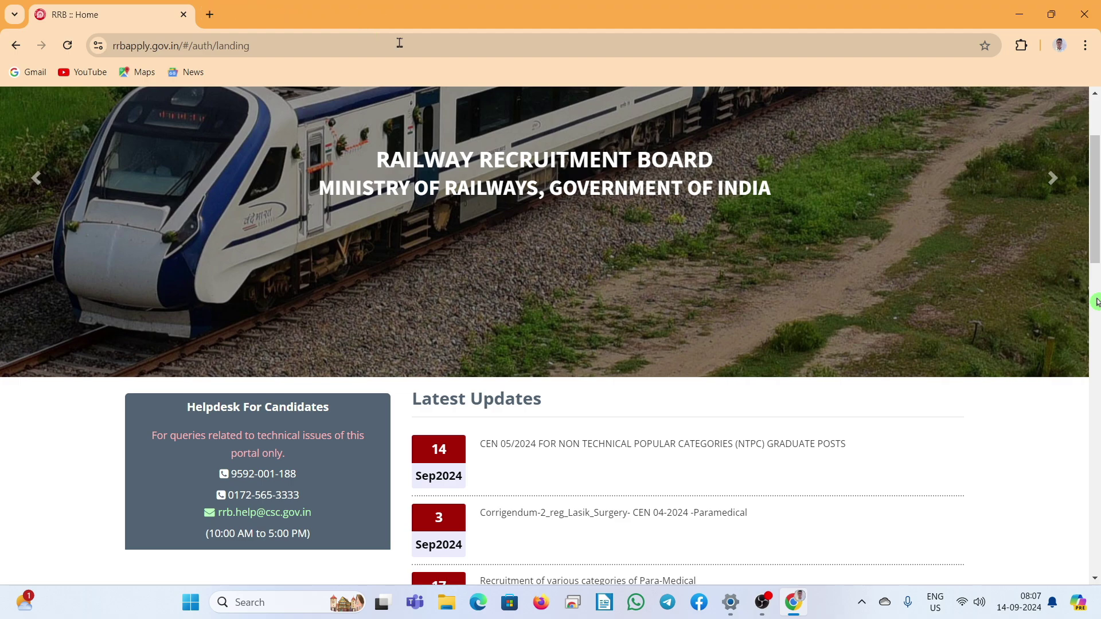
pyautogui.scroll(3, 568, 353)
pyautogui.click(756, 122)
pyautogui.click(756, 121)
pyautogui.click(759, 142)
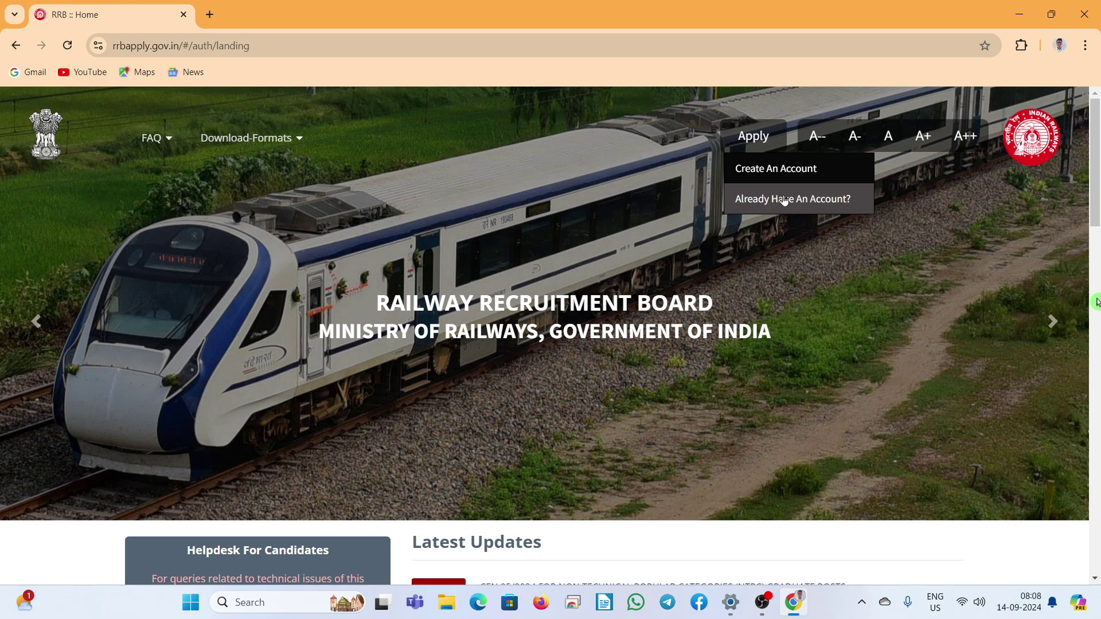
pyautogui.click(824, 200)
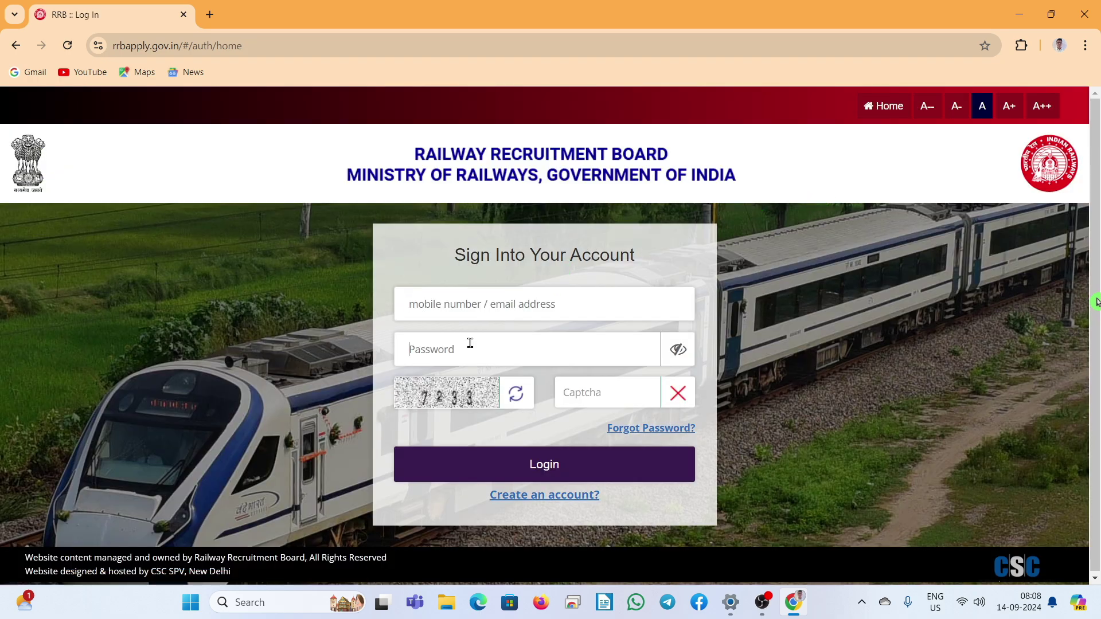
pyautogui.click(16, 49)
pyautogui.click(724, 139)
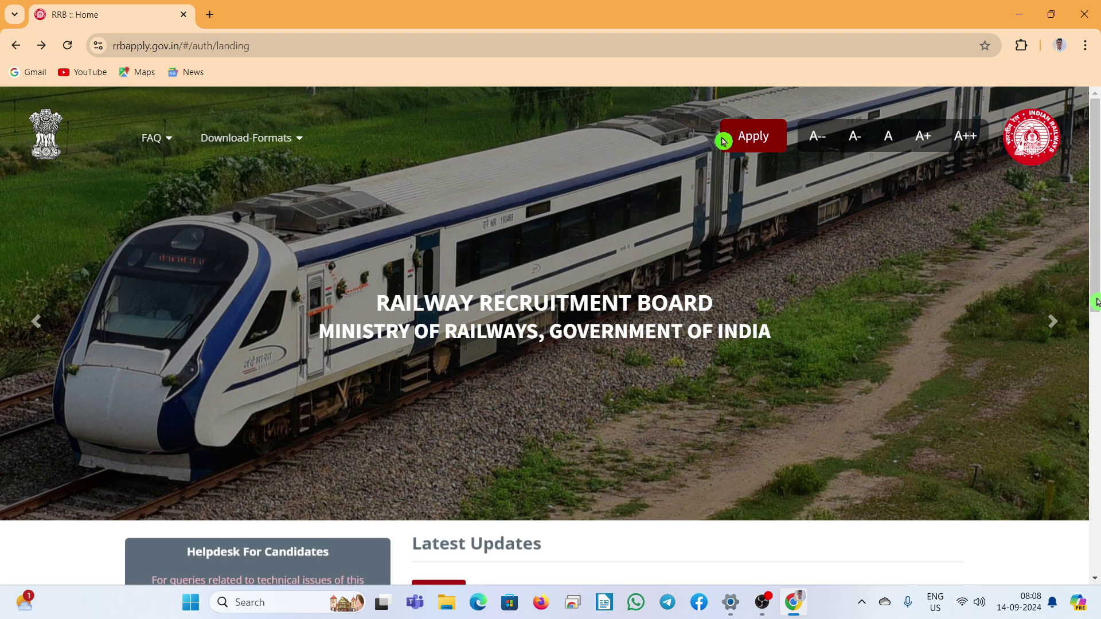
pyautogui.click(755, 170)
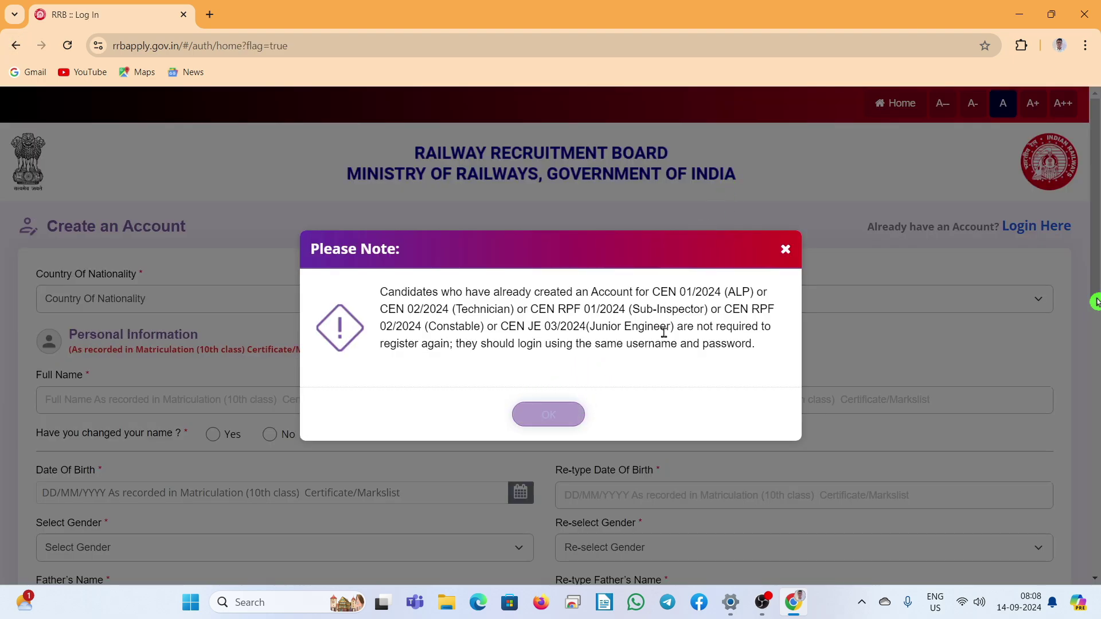
# Step: Dismiss the existing-accounts note and select India as Country Of Nationality
pyautogui.click(550, 417)
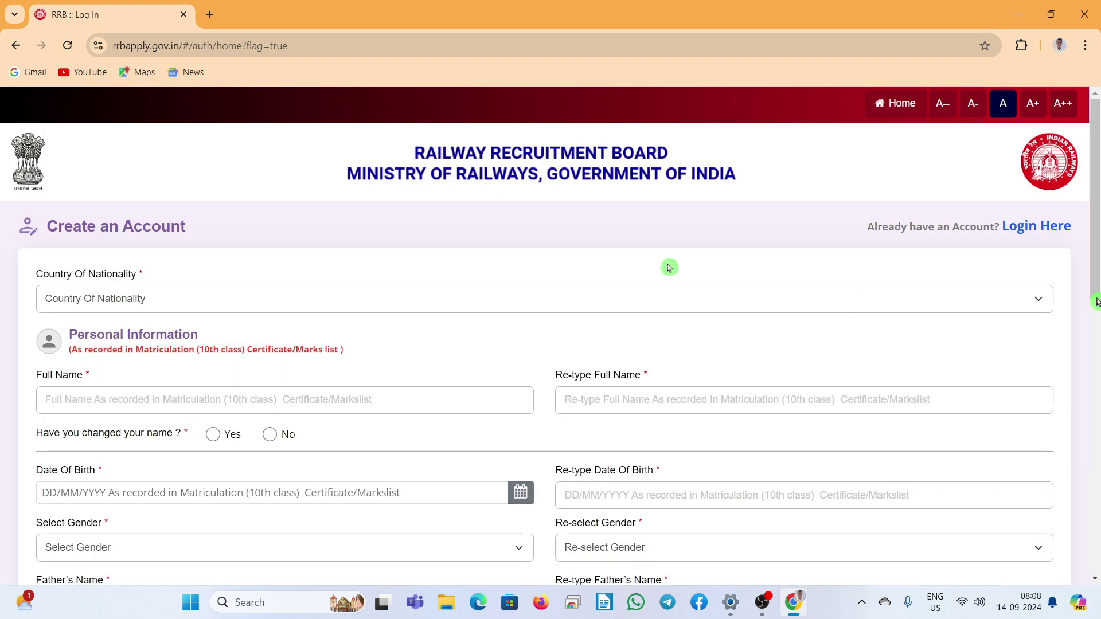
pyautogui.scroll(-1, 499, 352)
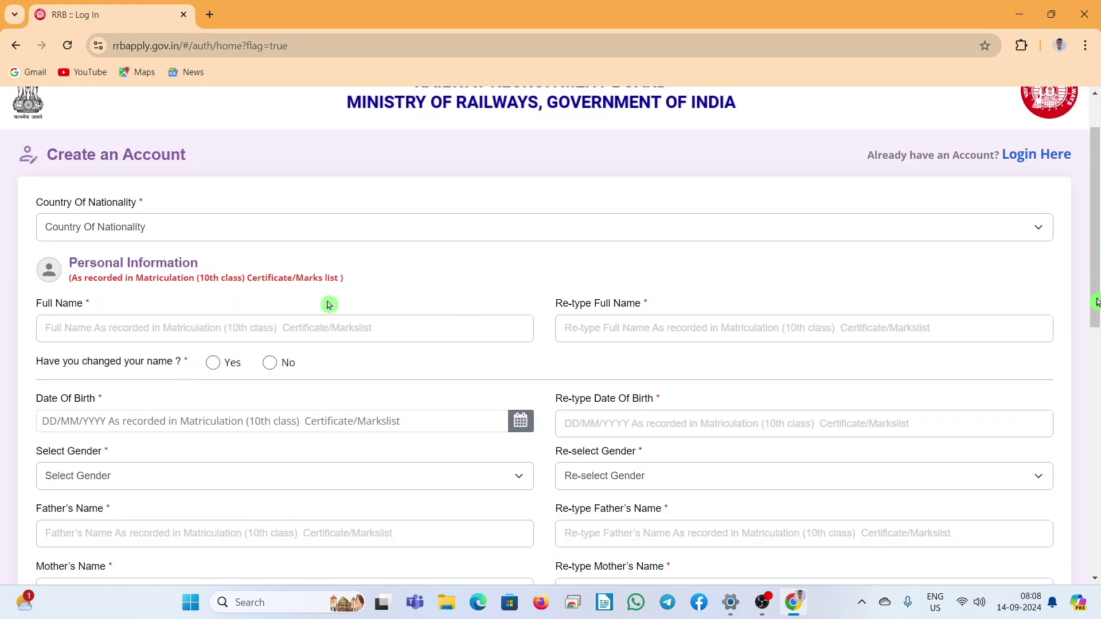
pyautogui.click(557, 237)
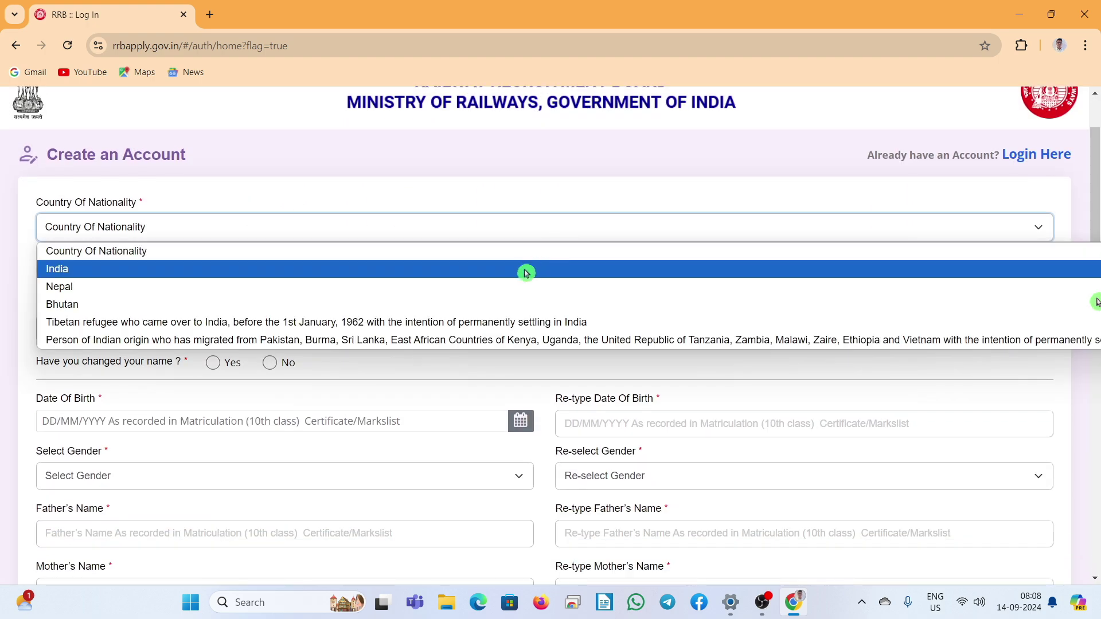
pyautogui.click(448, 280)
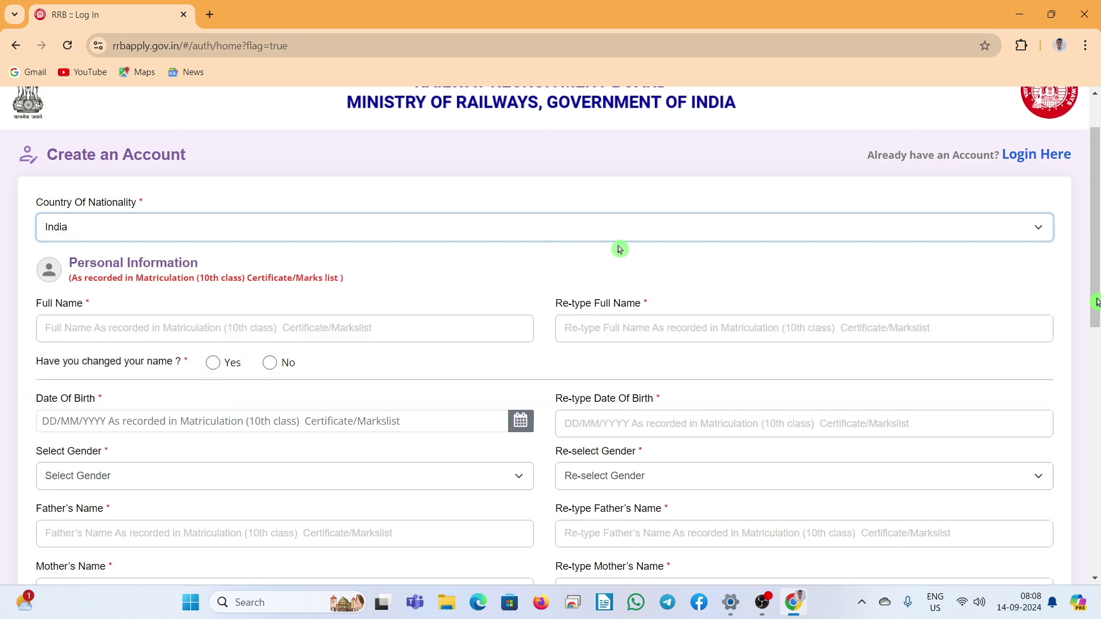
pyautogui.scroll(-1, 717, 296)
# Step: Answer No to the name-change question after acknowledging the documentation notice
pyautogui.click(315, 256)
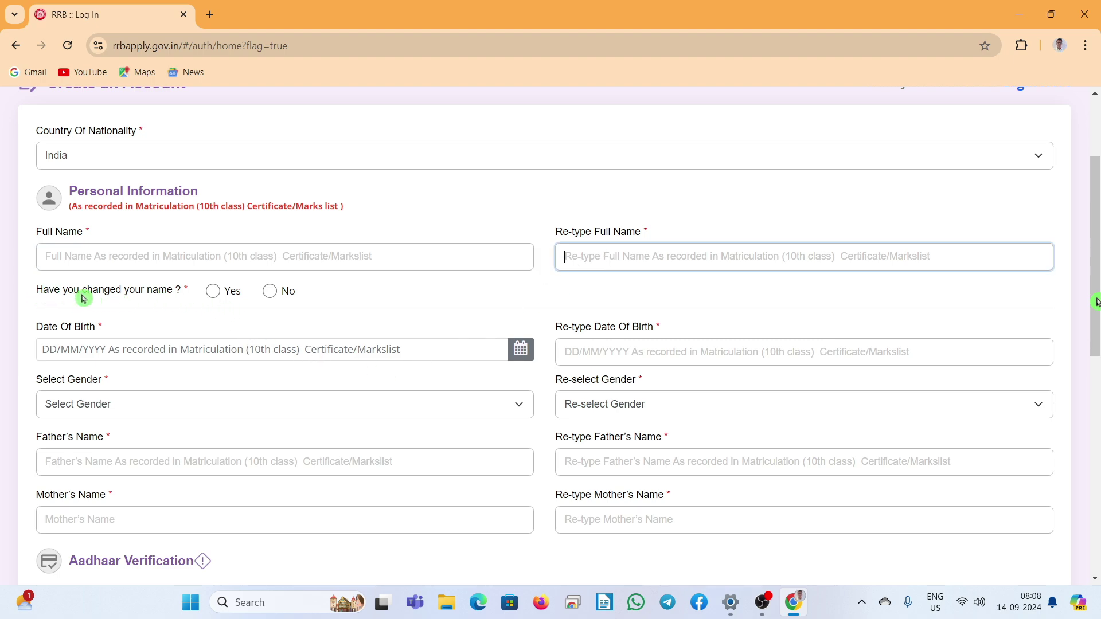
pyautogui.click(215, 293)
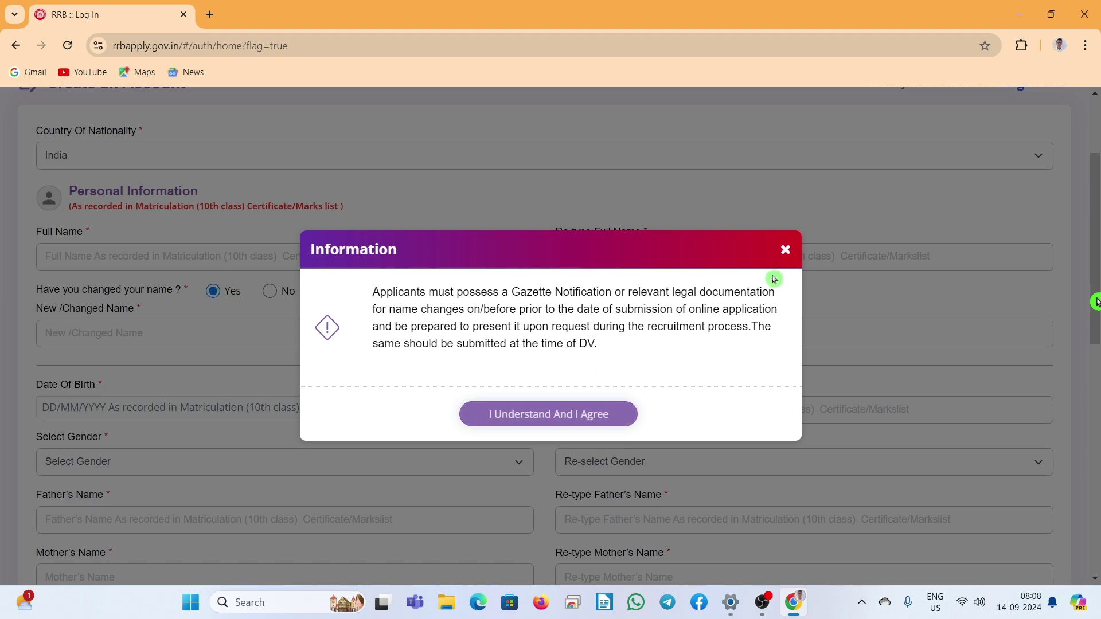
pyautogui.click(786, 249)
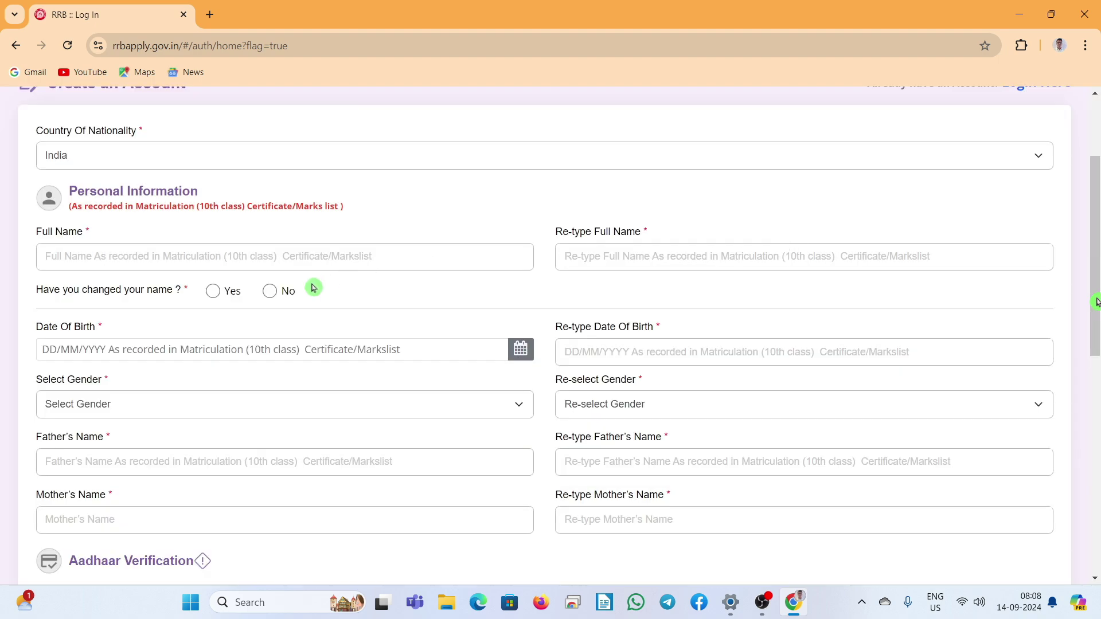
pyautogui.click(271, 293)
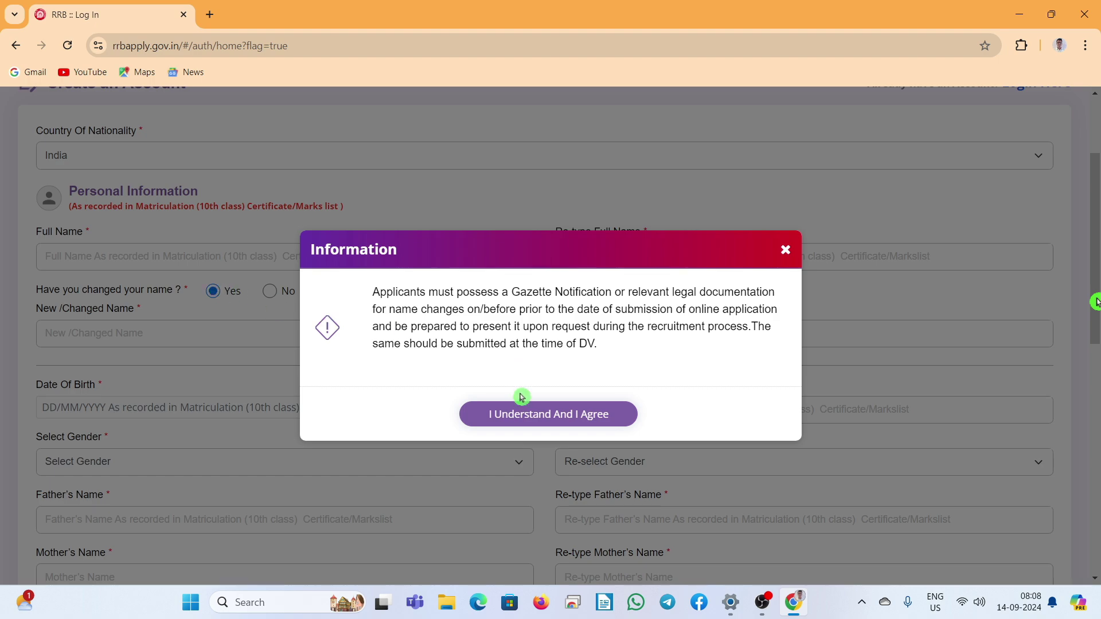
pyautogui.click(521, 412)
pyautogui.click(156, 327)
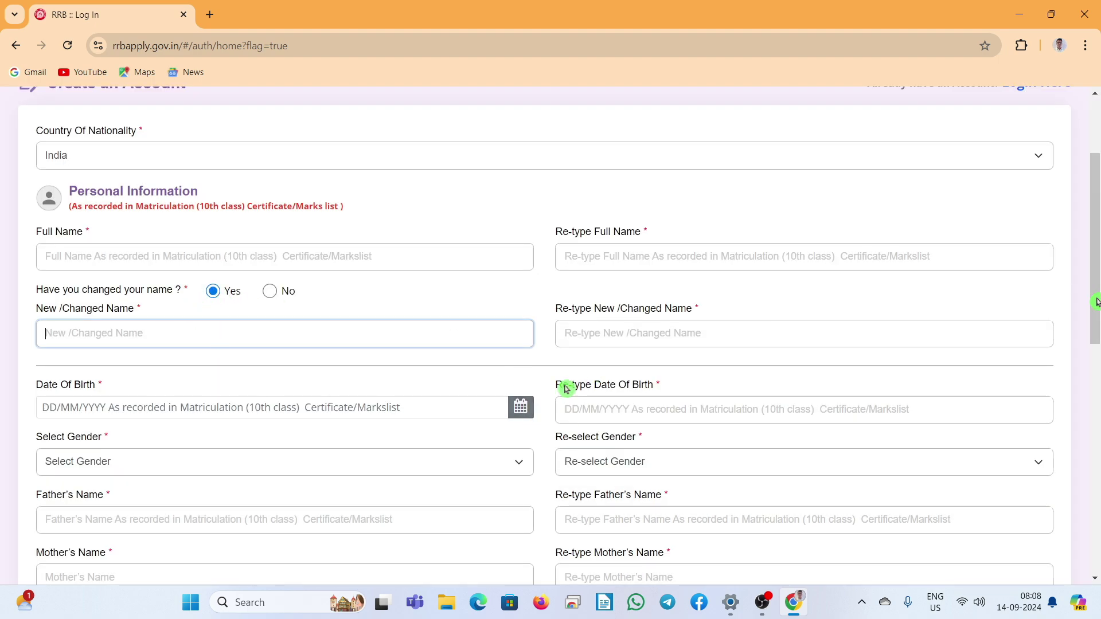
pyautogui.click(635, 337)
pyautogui.click(271, 293)
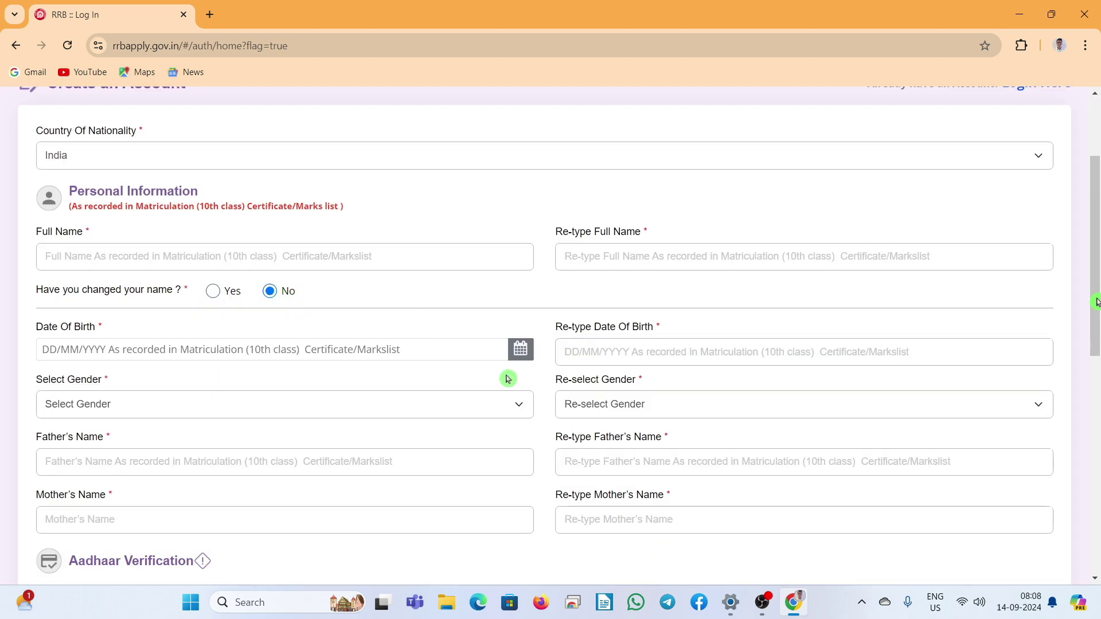
# Step: Choose Male in both Select Gender and Re-select Gender, moving on to the parents' name fields
pyautogui.click(126, 348)
pyautogui.click(595, 354)
pyautogui.click(185, 415)
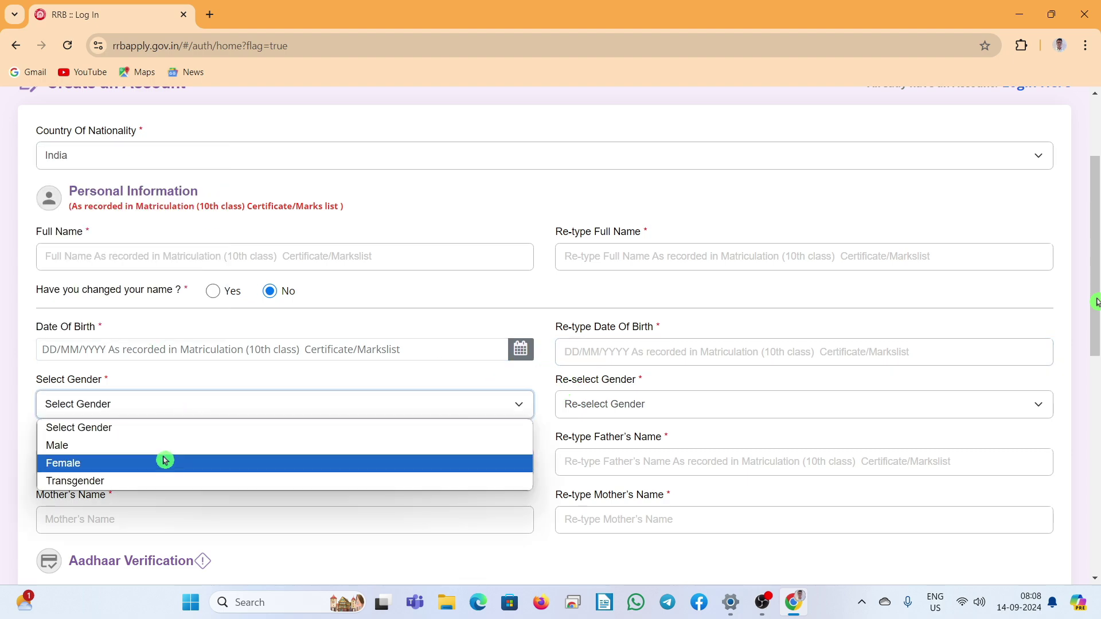
pyautogui.click(155, 450)
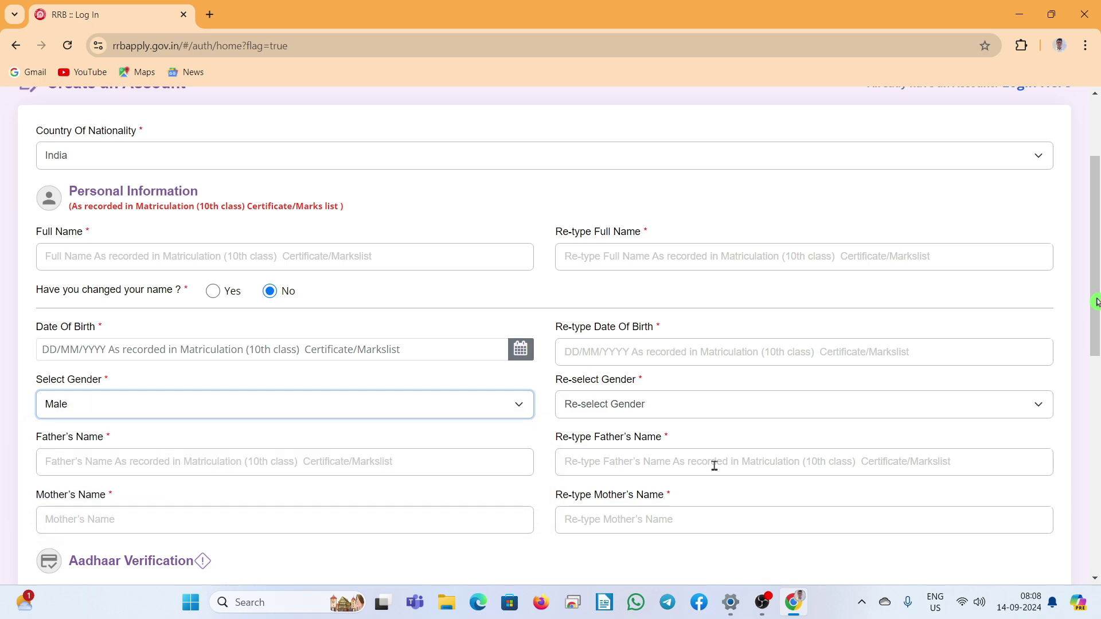
pyautogui.click(695, 409)
pyautogui.click(642, 445)
pyautogui.click(328, 467)
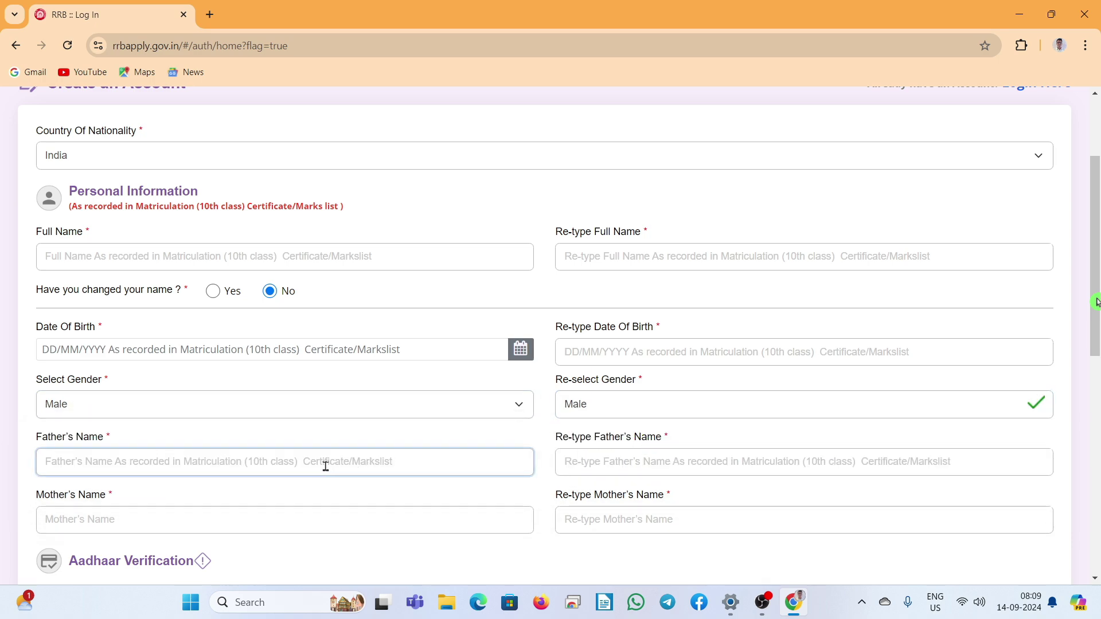
pyautogui.click(583, 463)
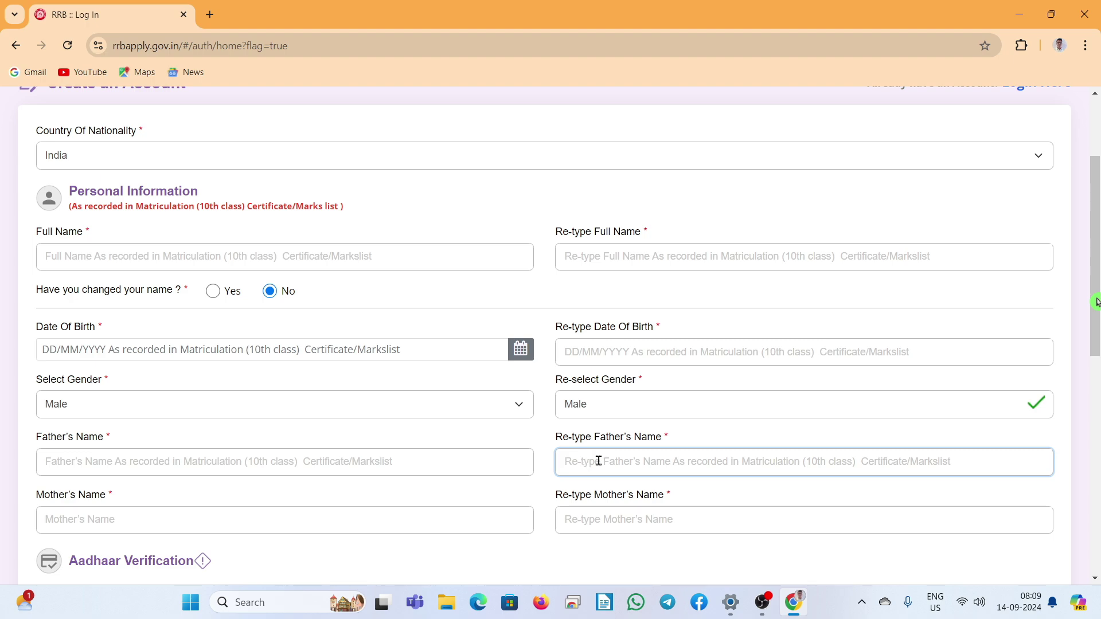
pyautogui.click(262, 524)
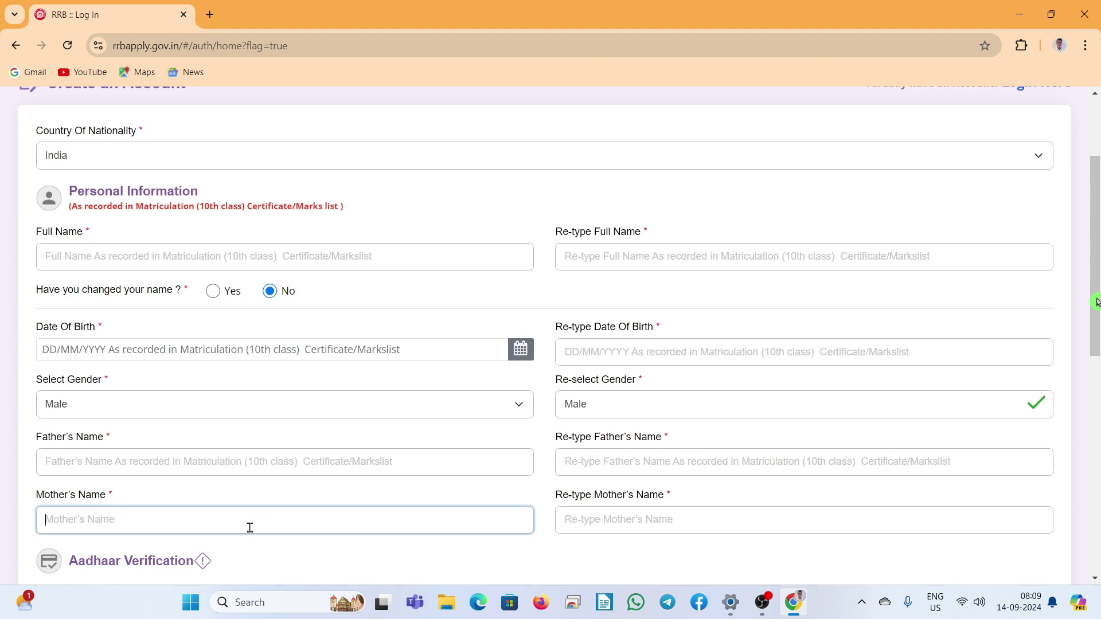
pyautogui.click(673, 521)
pyautogui.scroll(-3, 456, 395)
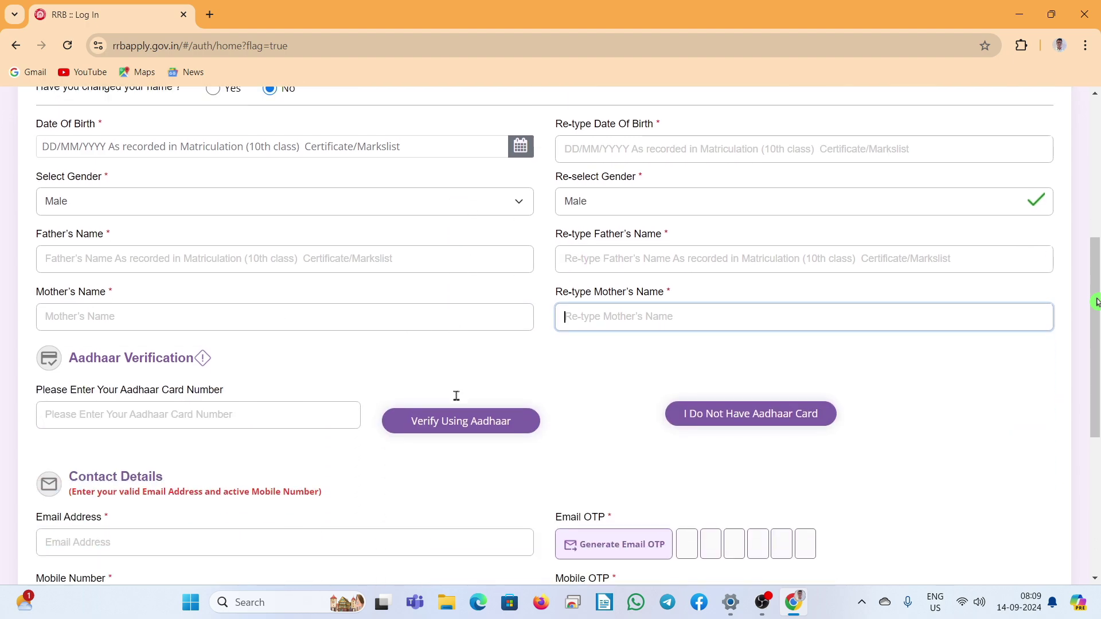
pyautogui.scroll(-2, 456, 396)
pyautogui.click(138, 338)
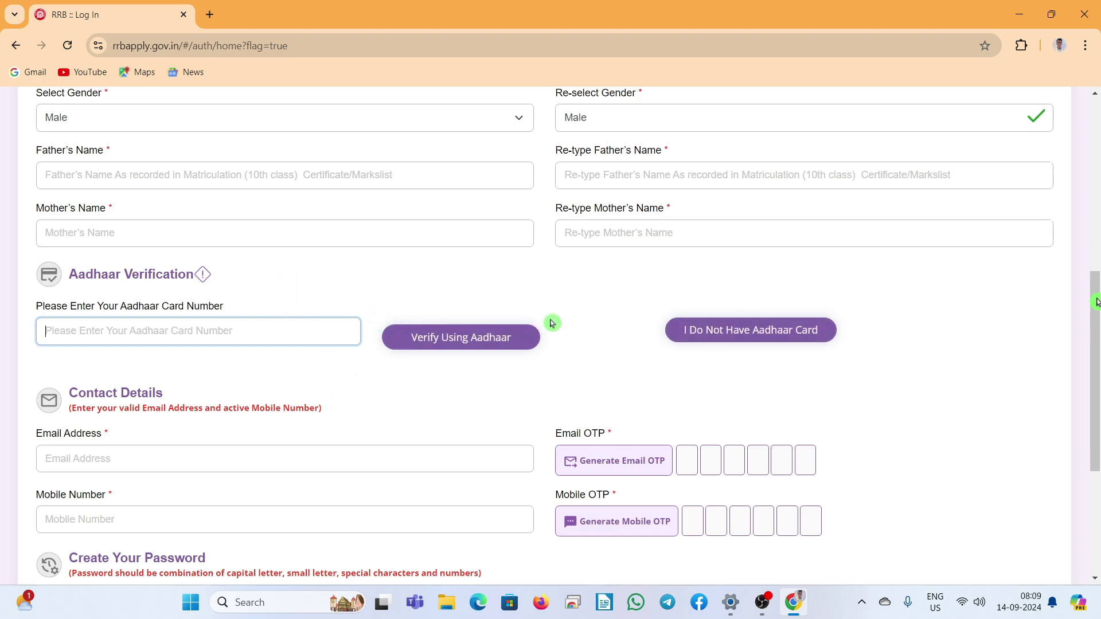
pyautogui.scroll(-1, 512, 246)
pyautogui.click(94, 387)
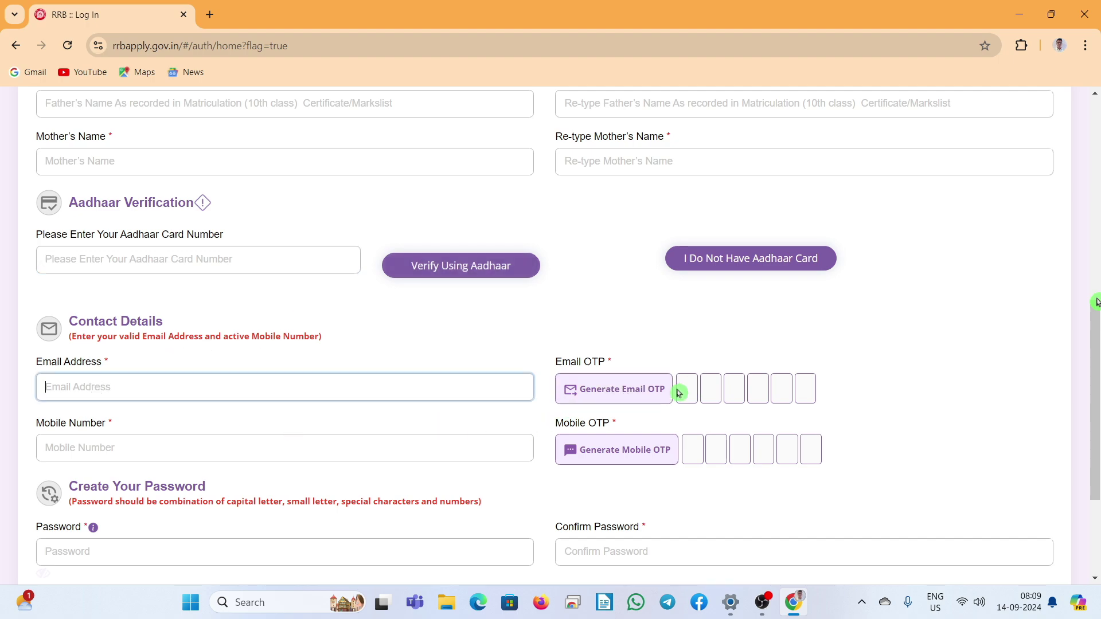
pyautogui.scroll(-1, 302, 379)
pyautogui.click(113, 378)
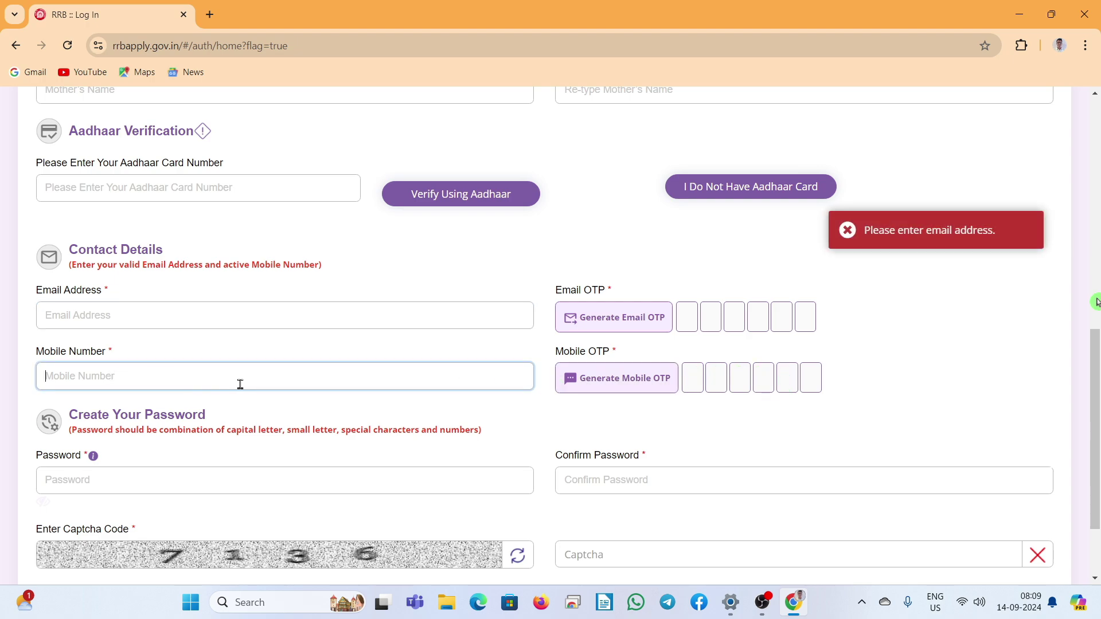
pyautogui.scroll(-2, 238, 384)
pyautogui.click(100, 378)
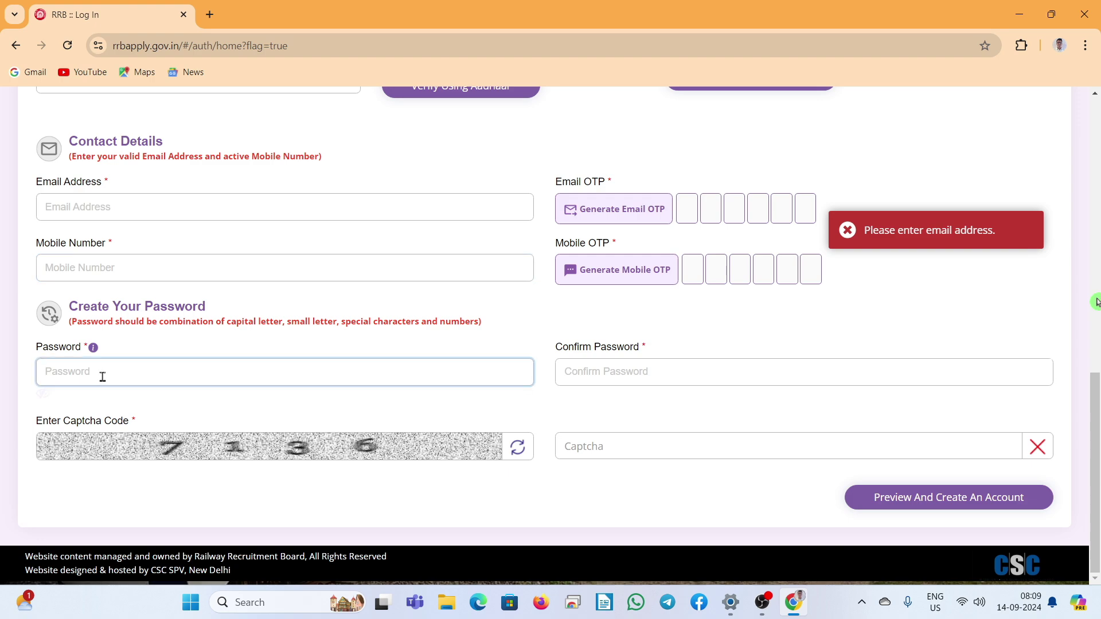
pyautogui.click(586, 371)
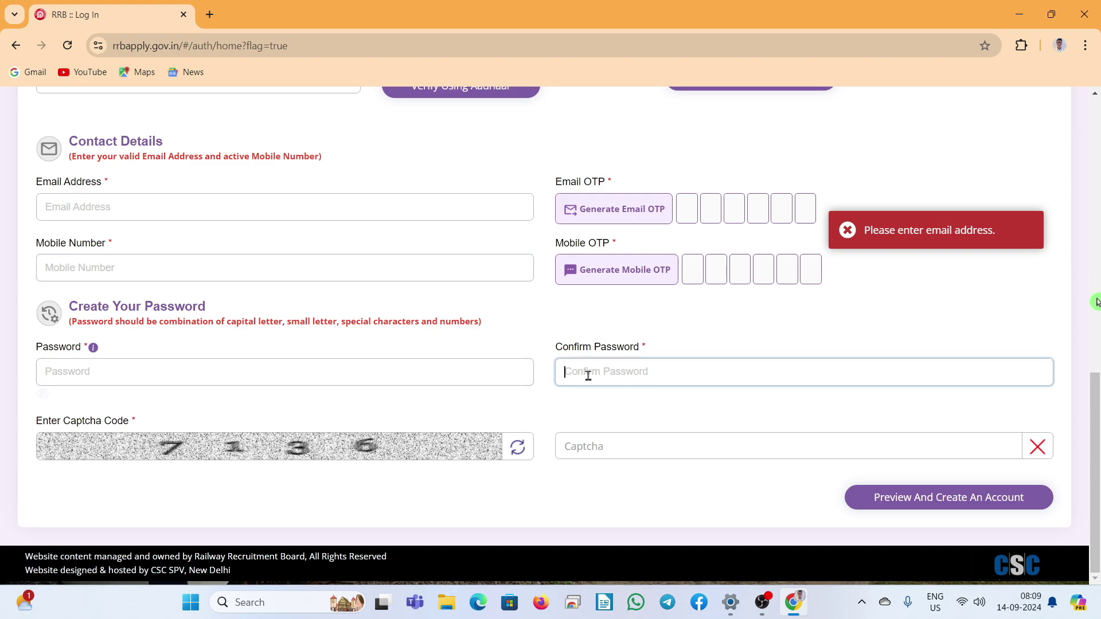
pyautogui.click(601, 452)
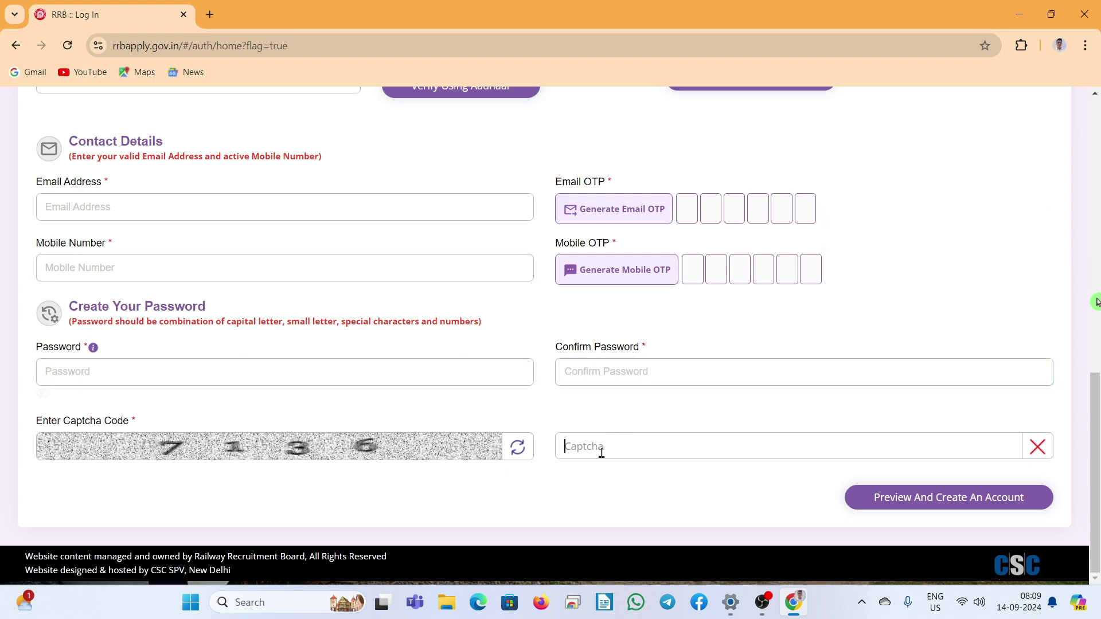
pyautogui.click(958, 502)
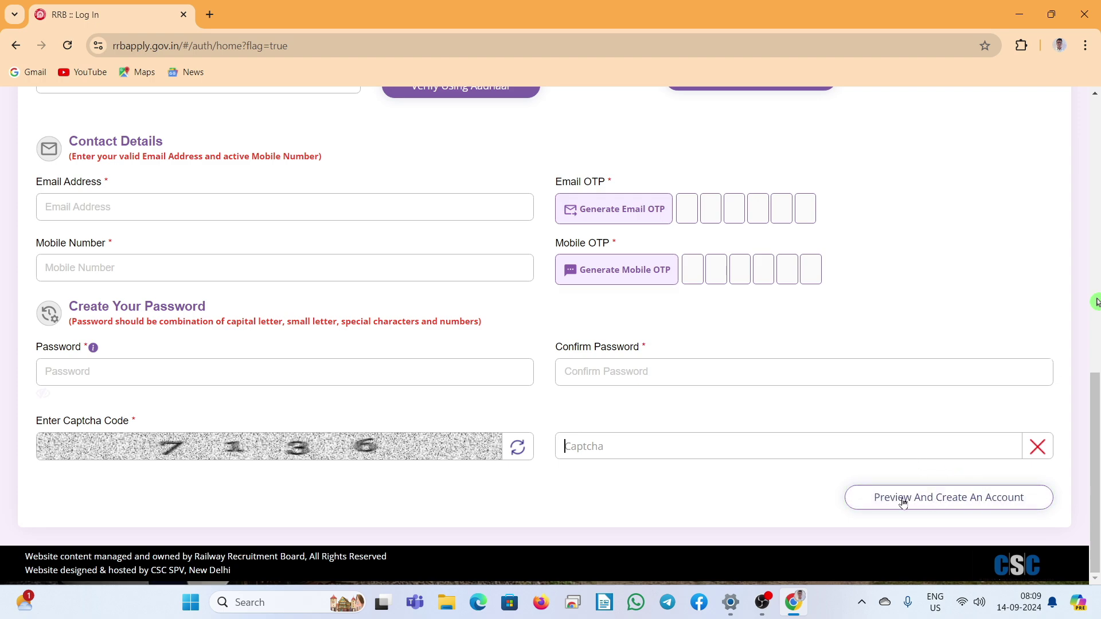
pyautogui.click(14, 47)
# Step: On the sign-in page, enter the account password and captcha, then log in
pyautogui.moveTo(734, 141)
pyautogui.click(751, 199)
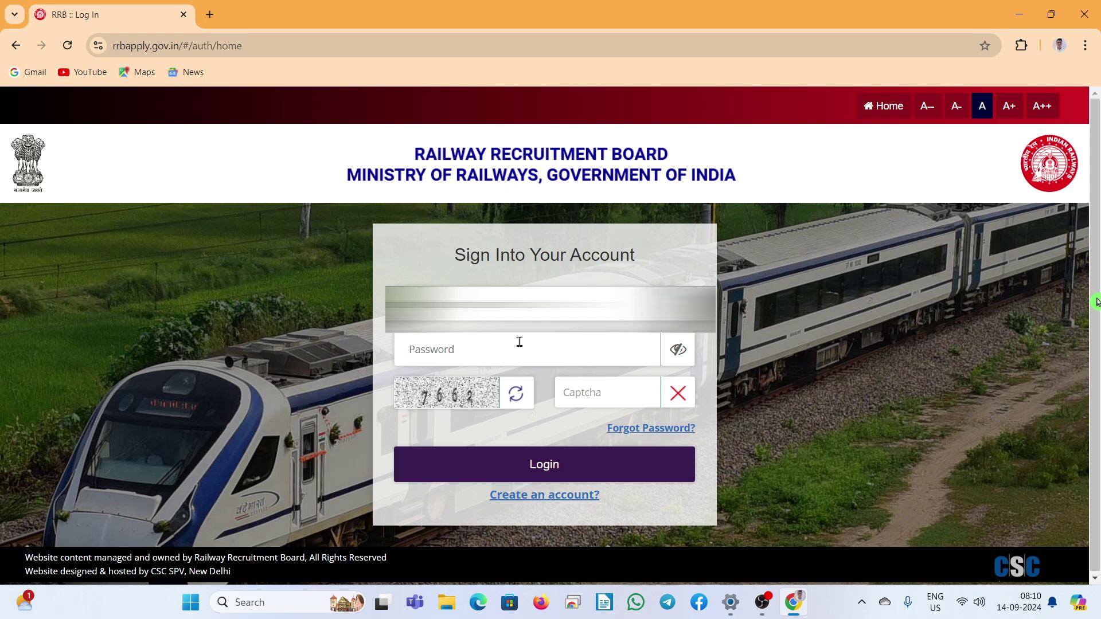
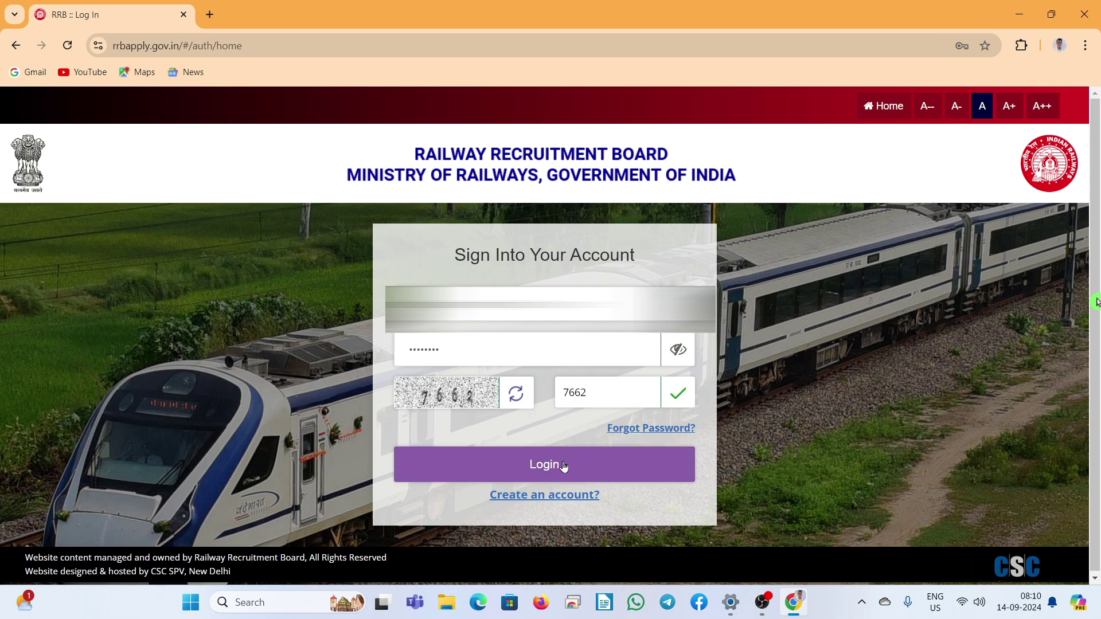
pyautogui.click(562, 464)
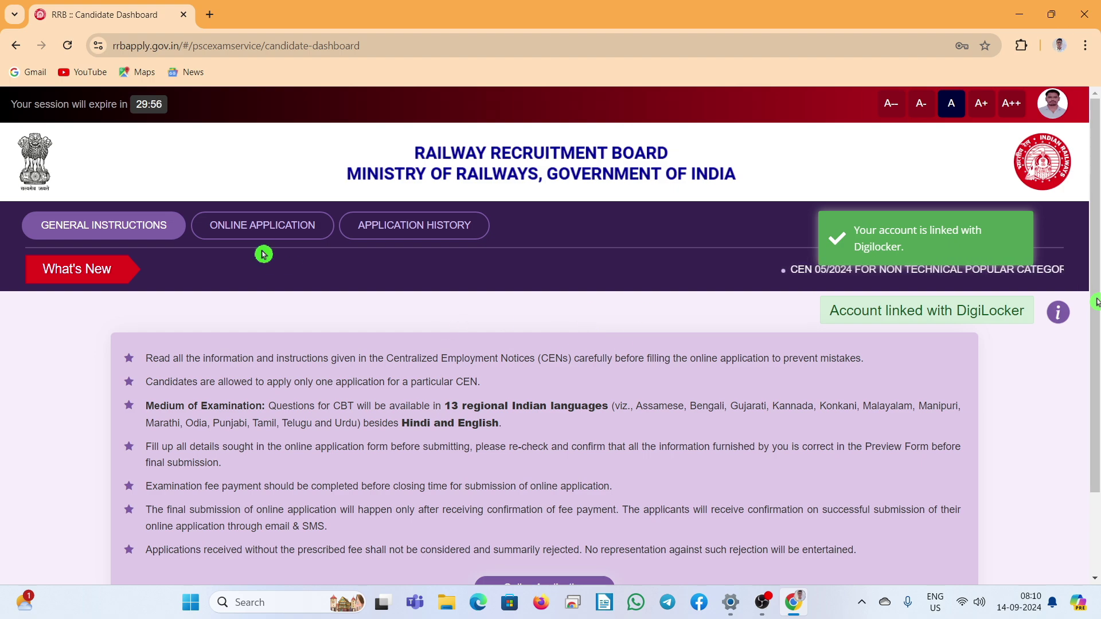
# Step: Select RRB Ajmer for CEN 05/2024, declare not debarred by any RRB/RRC, and proceed
pyautogui.click(272, 230)
pyautogui.scroll(-4, 475, 367)
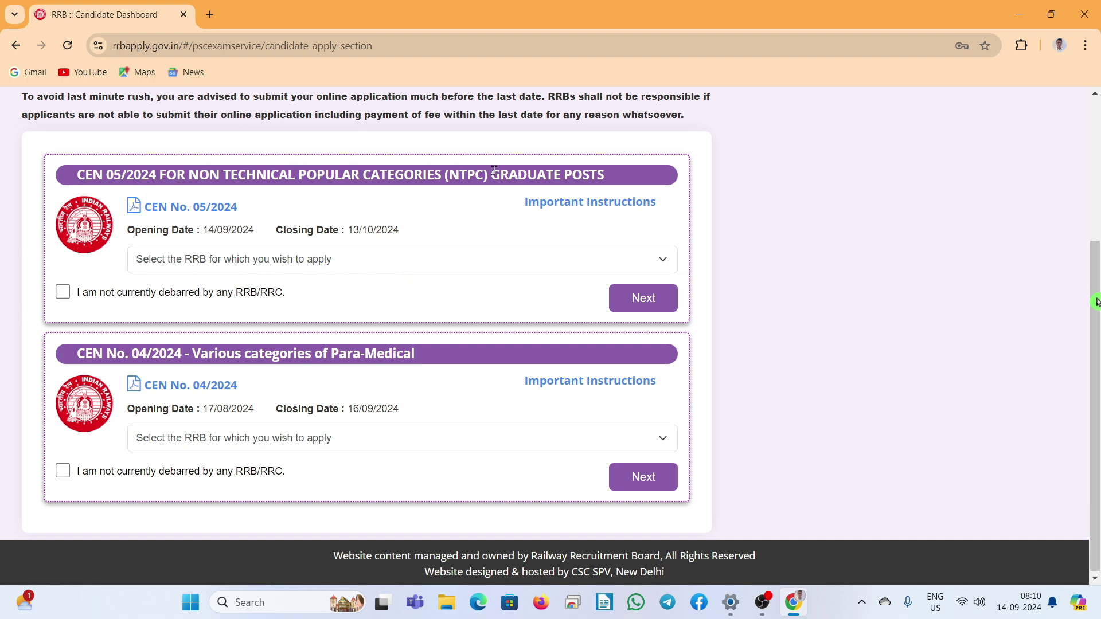
pyautogui.click(460, 259)
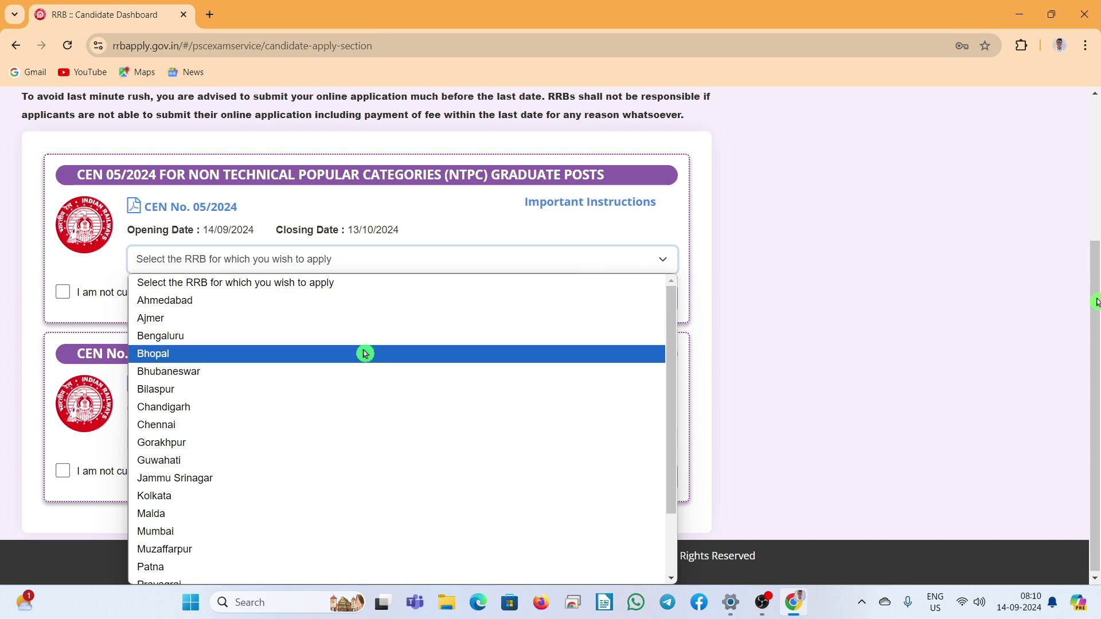
pyautogui.scroll(-3, 390, 390)
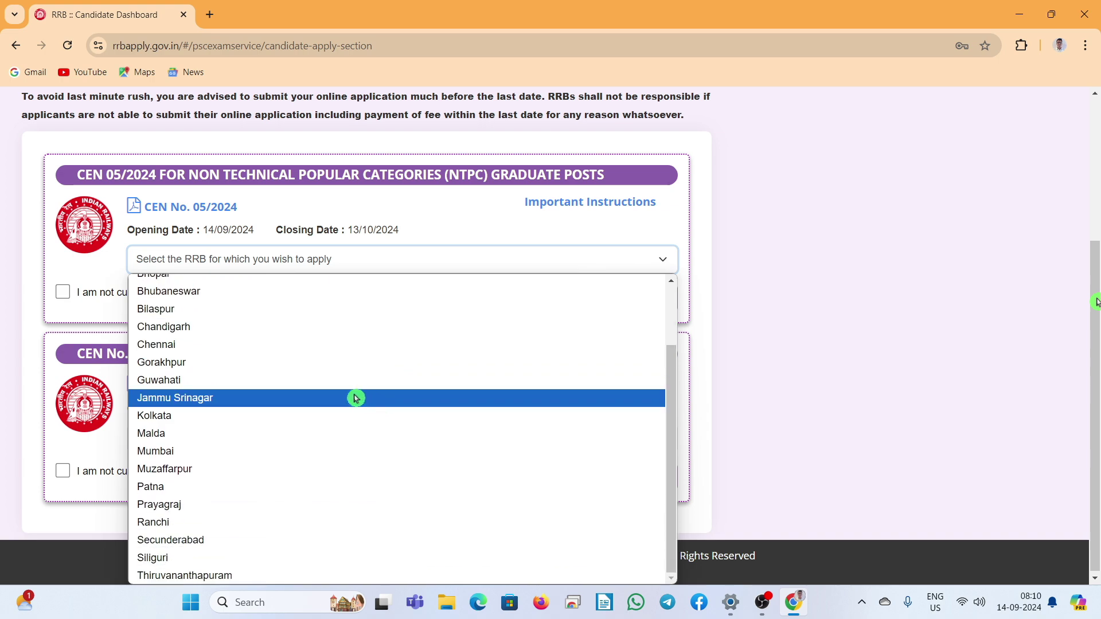
pyautogui.scroll(3, 352, 428)
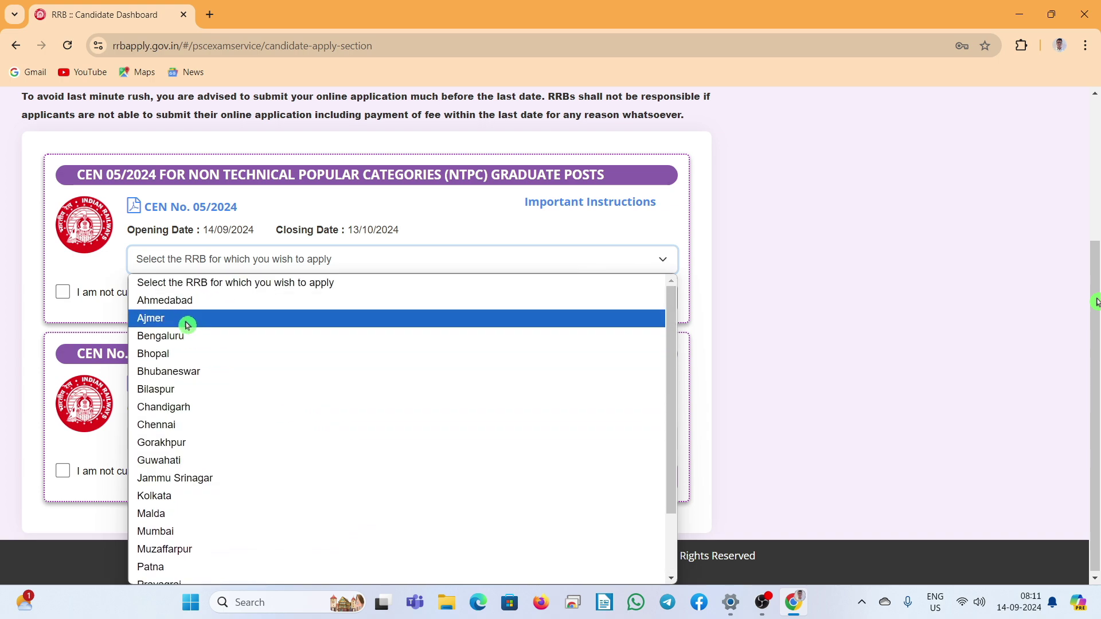
pyautogui.click(183, 319)
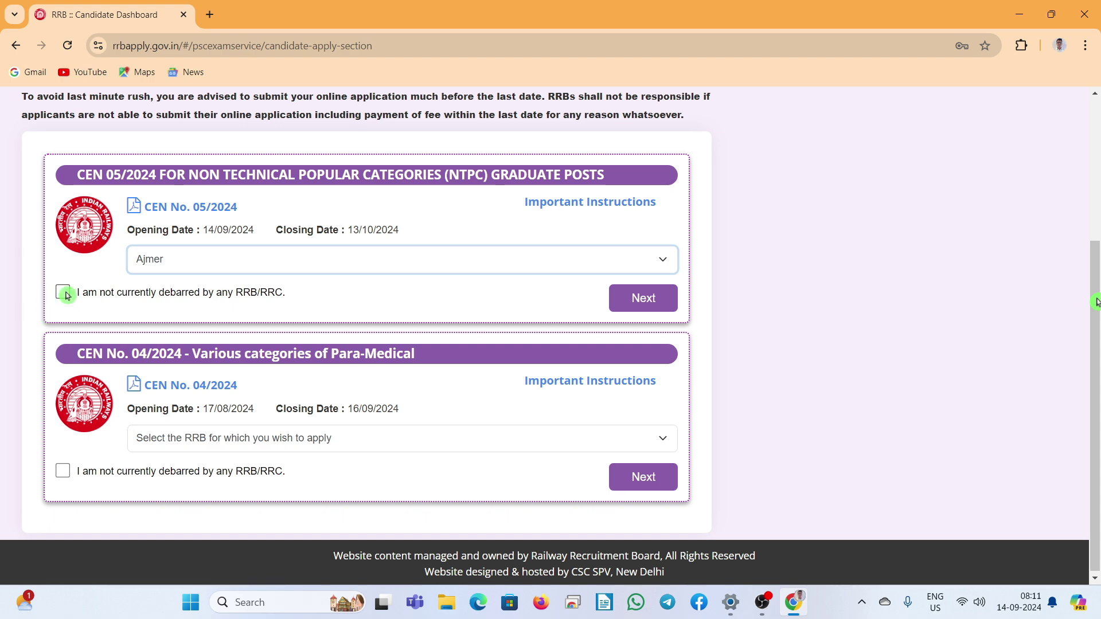
pyautogui.click(64, 293)
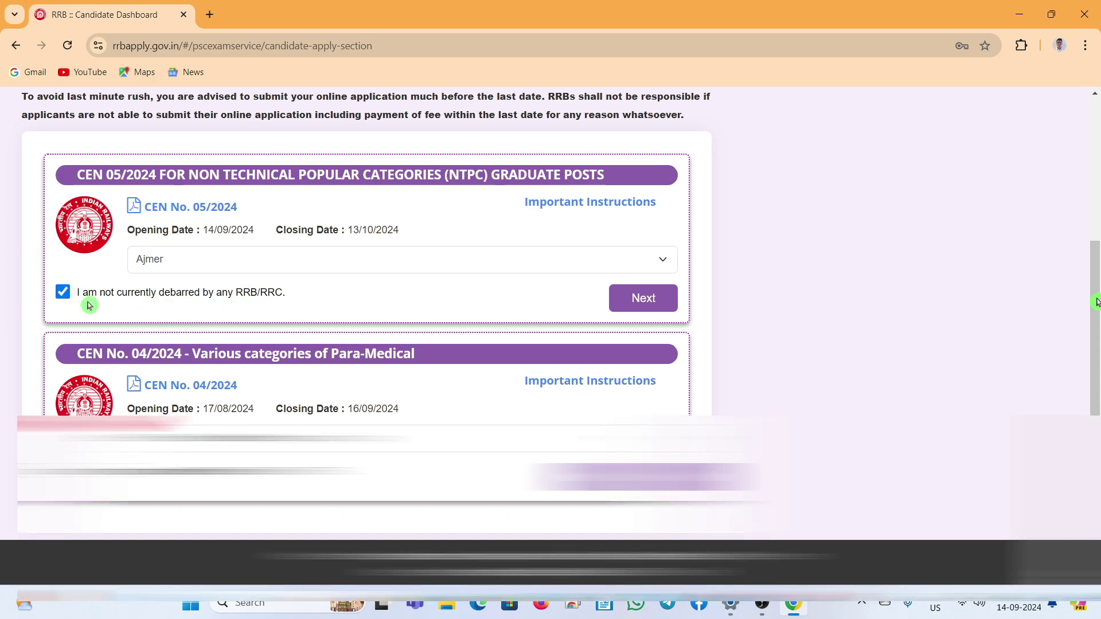
pyautogui.click(658, 299)
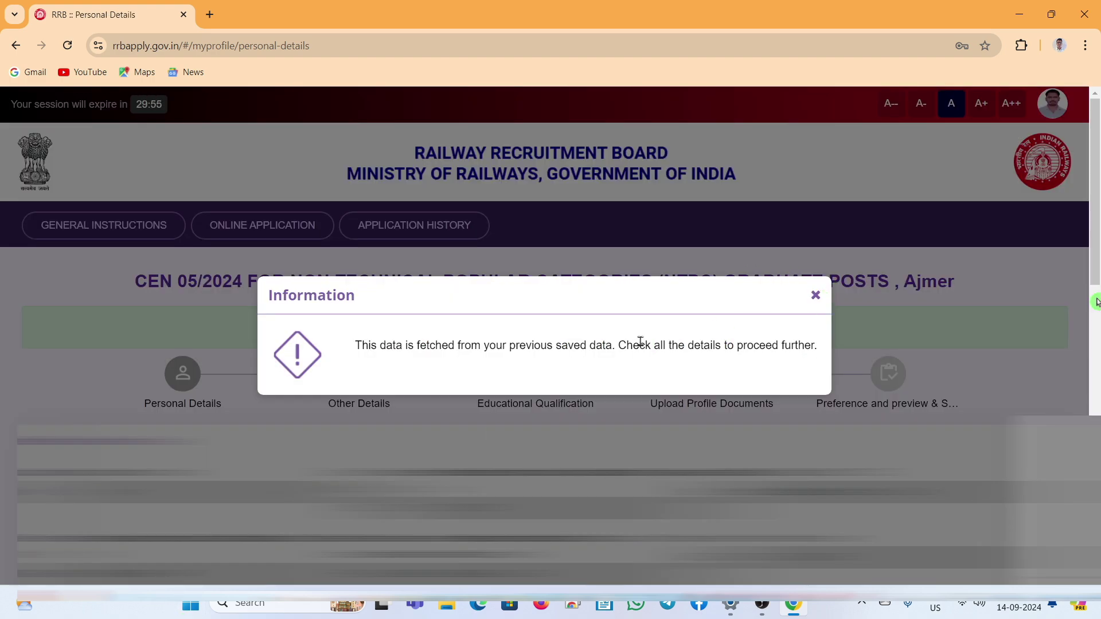
# Step: Dismiss the saved-data notice and pick Sub- Divisional Magistrate as the OBC certificate's issuing authority
pyautogui.click(816, 296)
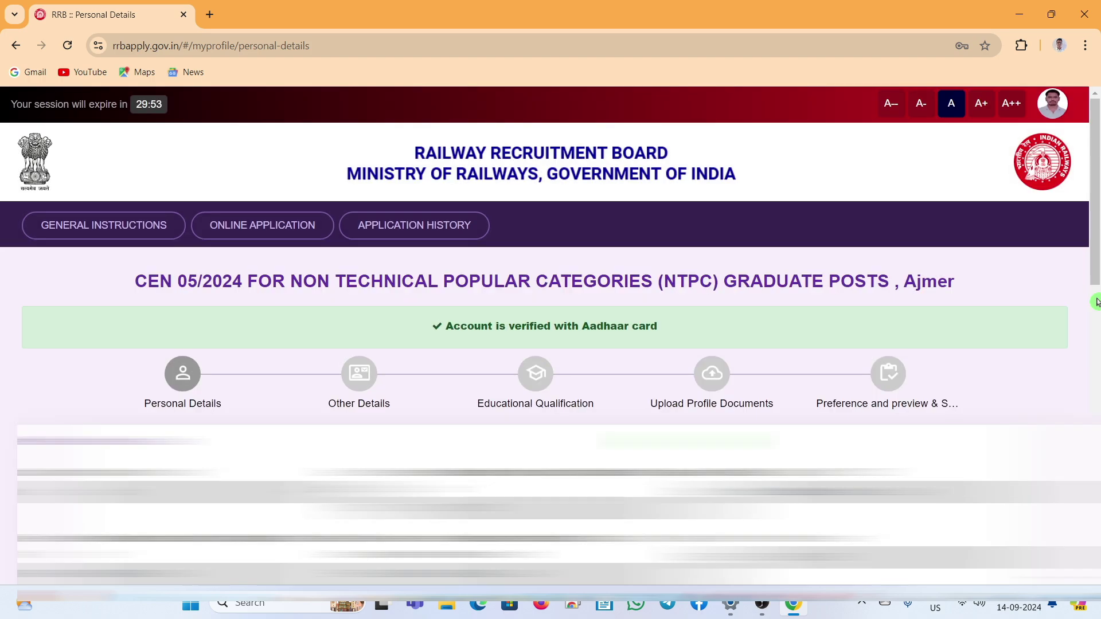
pyautogui.scroll(-3, 1097, 303)
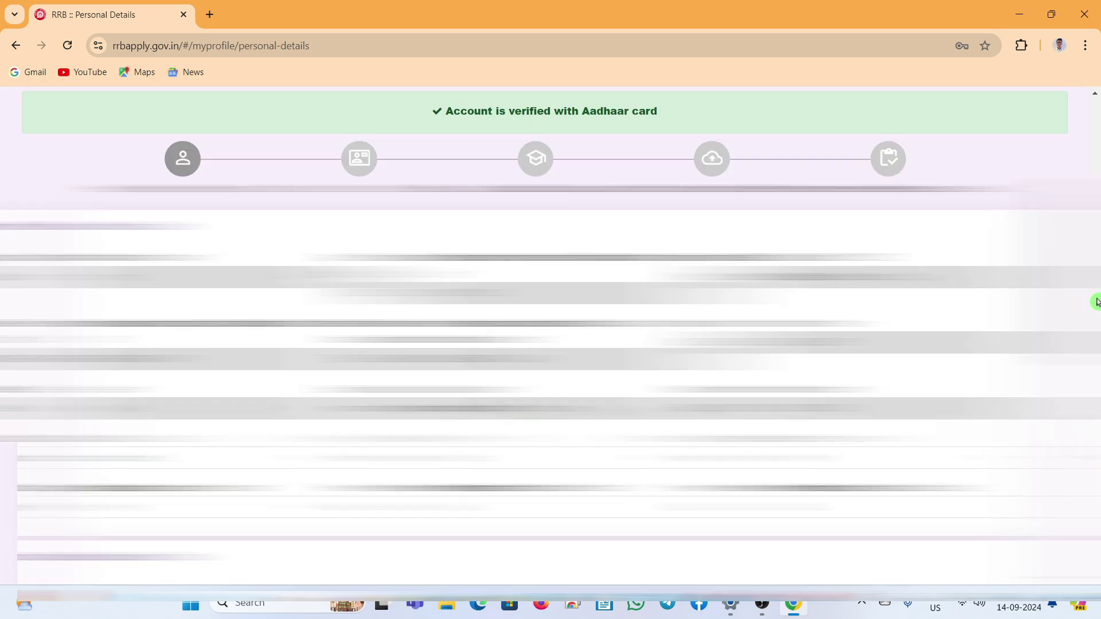
pyautogui.scroll(-1, 1096, 302)
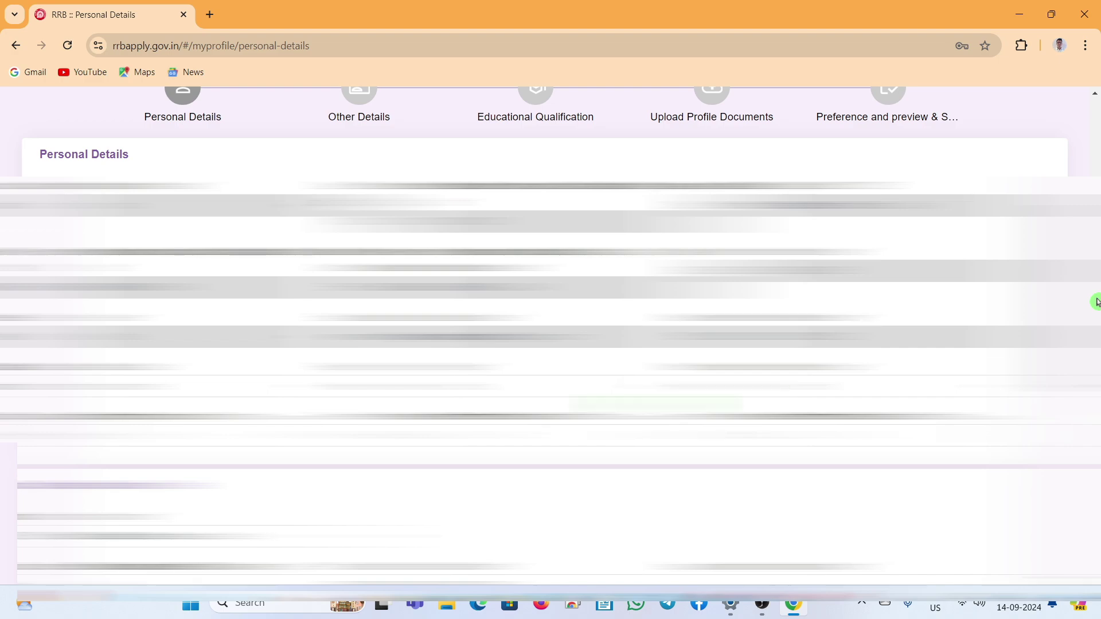
pyautogui.scroll(-5, 1097, 303)
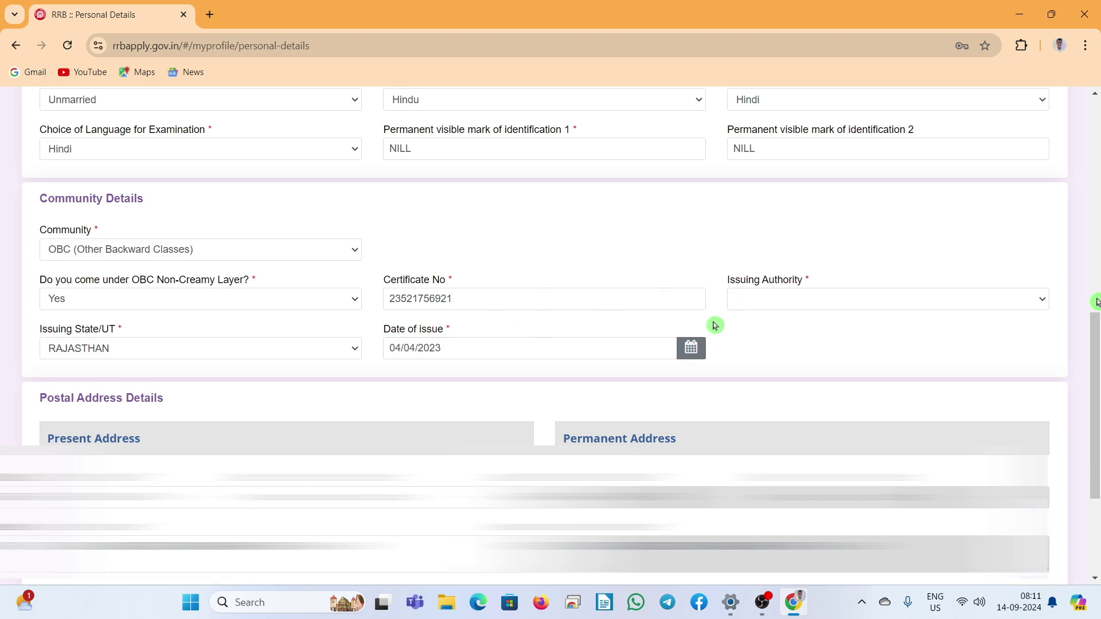
pyautogui.click(786, 300)
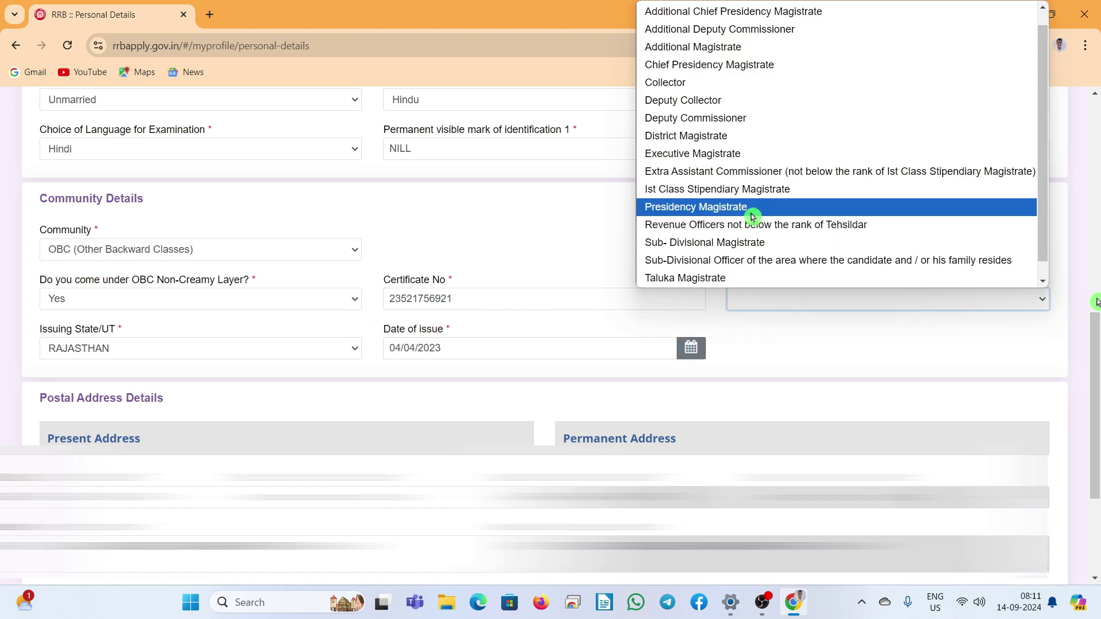
pyautogui.scroll(1, 780, 207)
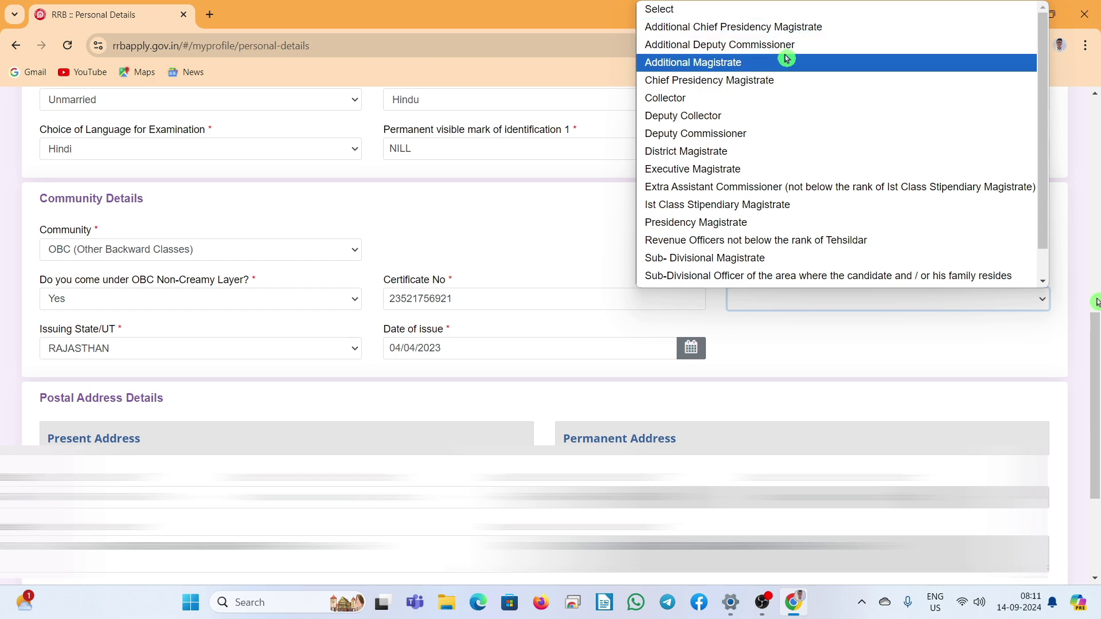
pyautogui.scroll(-1, 790, 80)
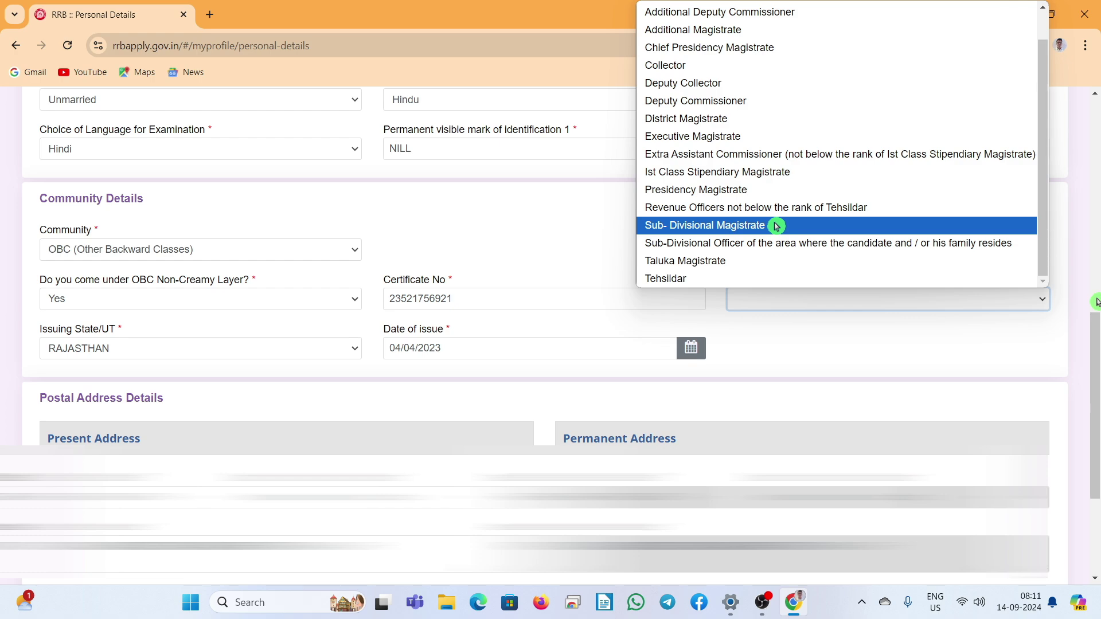
pyautogui.click(777, 226)
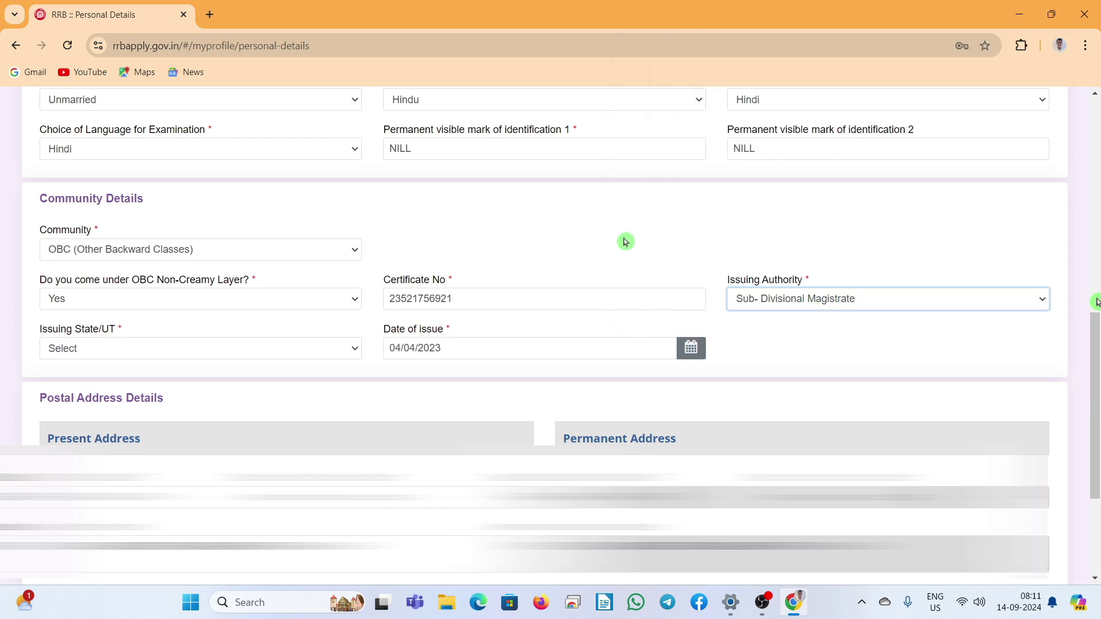
pyautogui.scroll(-3, 626, 241)
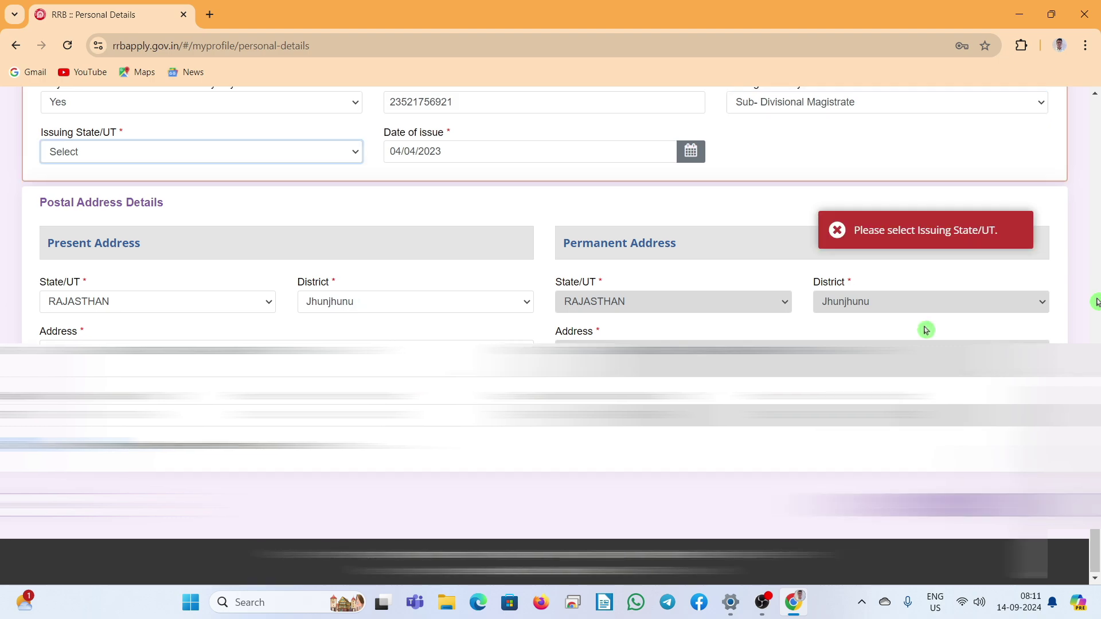
# Step: Select RAJASTHAN as the issuing state, save Personal Details and continue to Other Details
pyautogui.scroll(1, 912, 339)
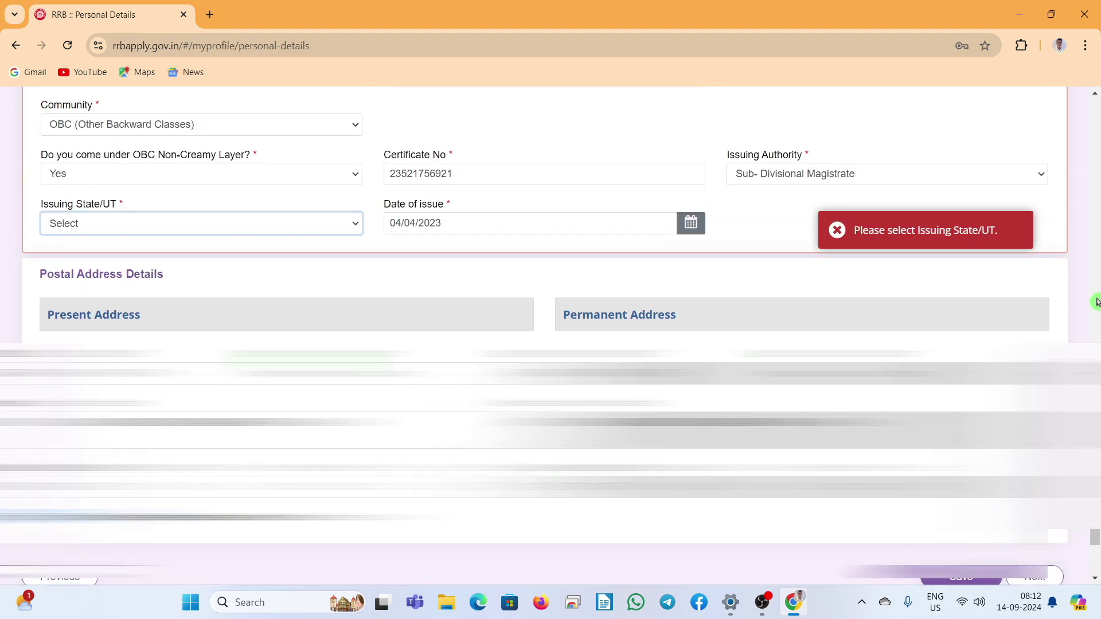
pyautogui.click(276, 229)
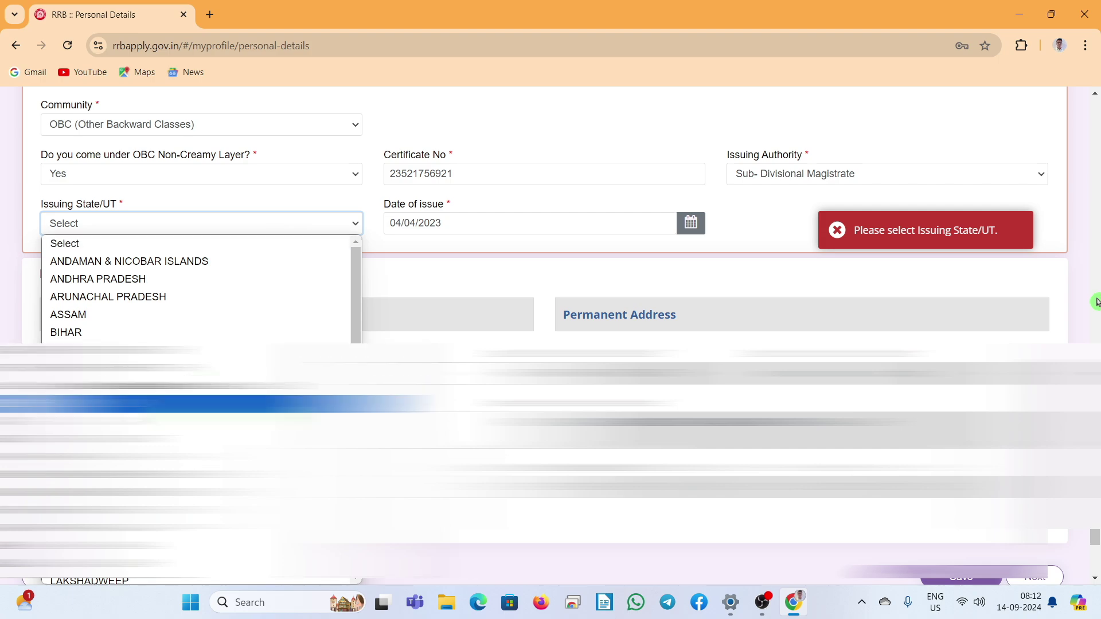
pyautogui.scroll(-5, 201, 402)
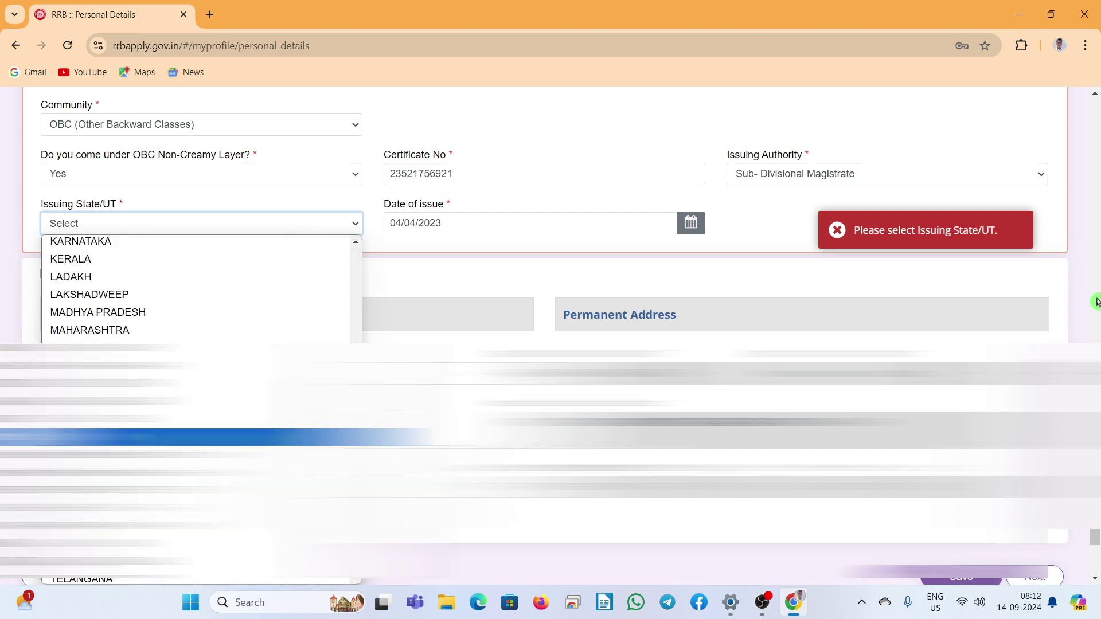
pyautogui.click(115, 472)
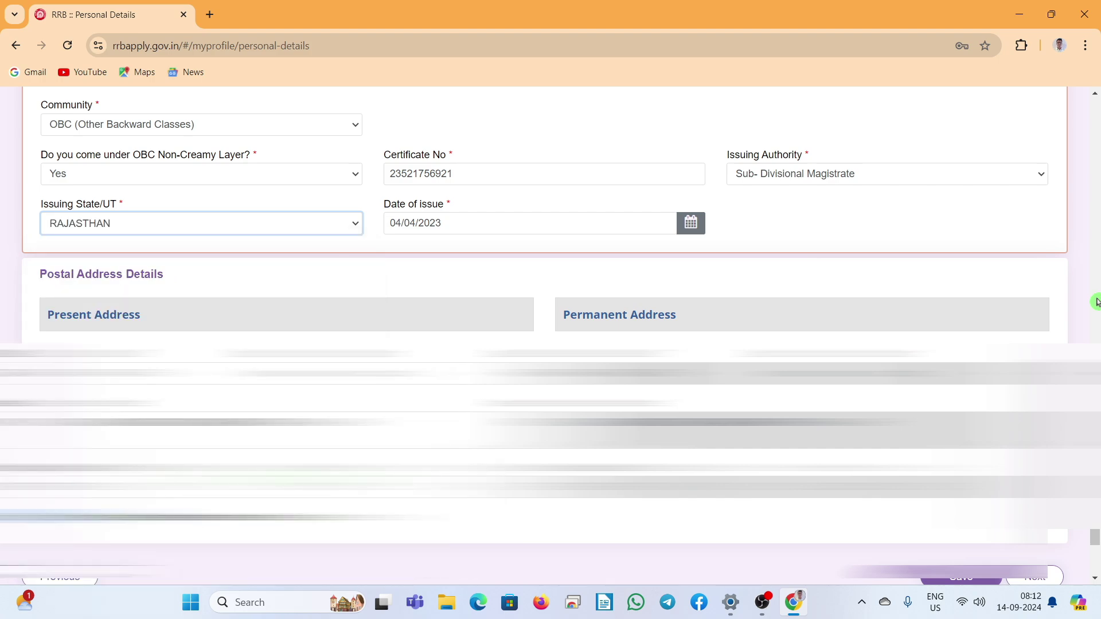
pyautogui.click(867, 179)
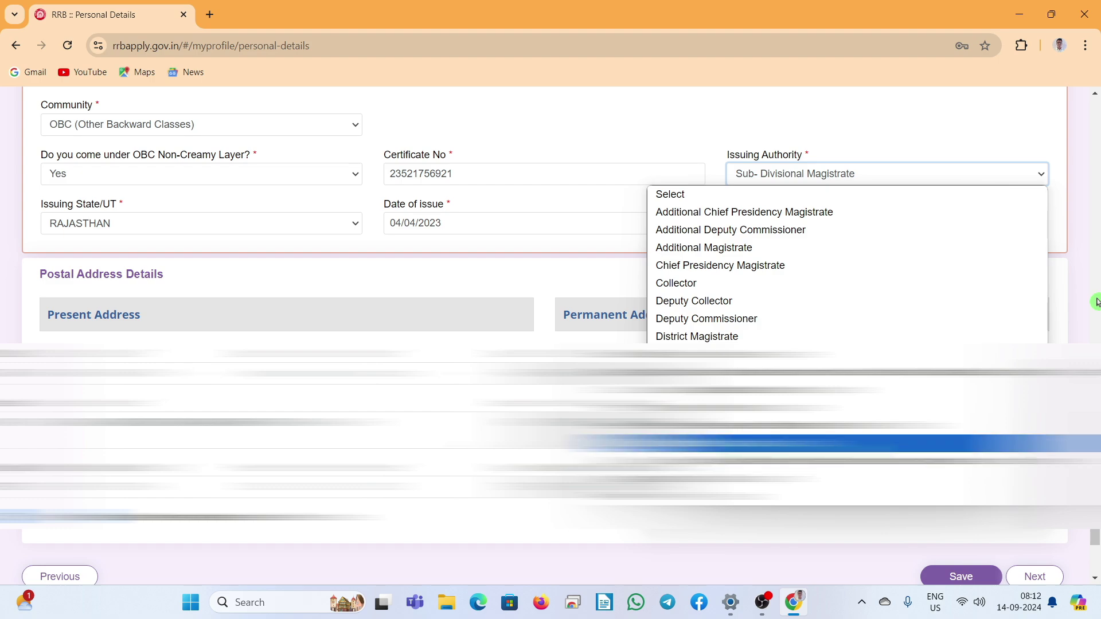
pyautogui.click(843, 443)
pyautogui.click(962, 576)
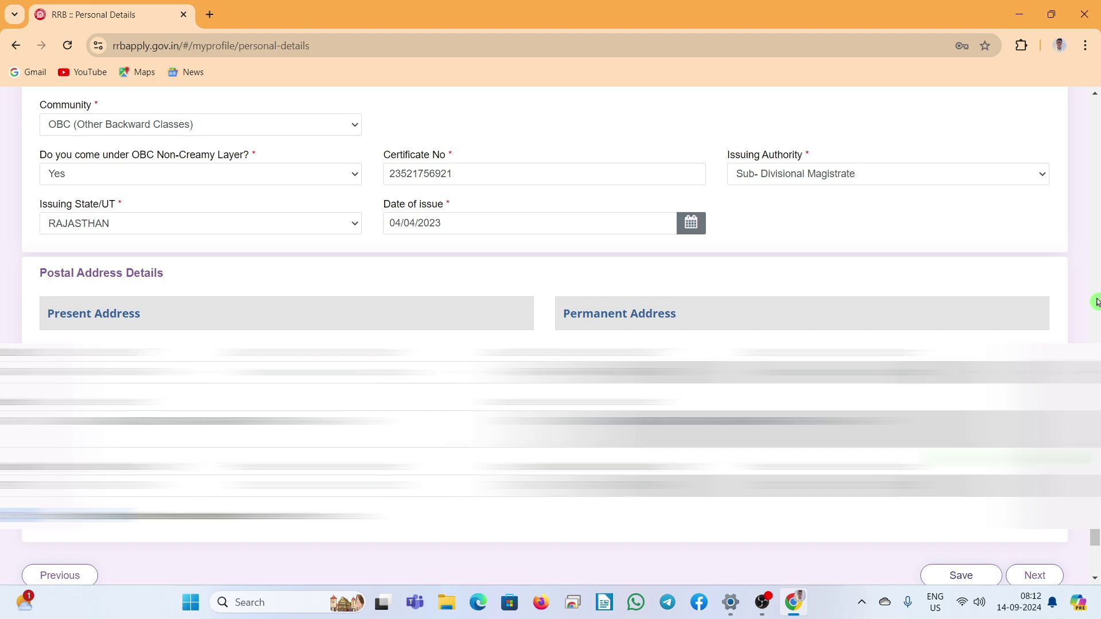
pyautogui.click(1035, 575)
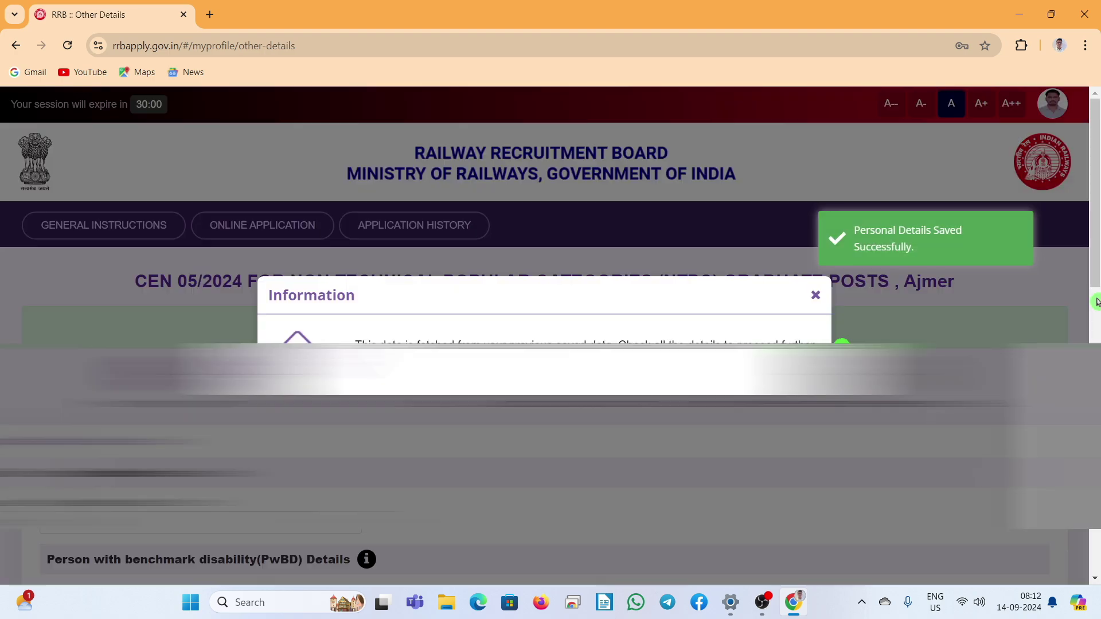
# Step: Dismiss the saved-data notice, keep Ex-Serviceman as No and answer No to benchmark disability
pyautogui.click(815, 294)
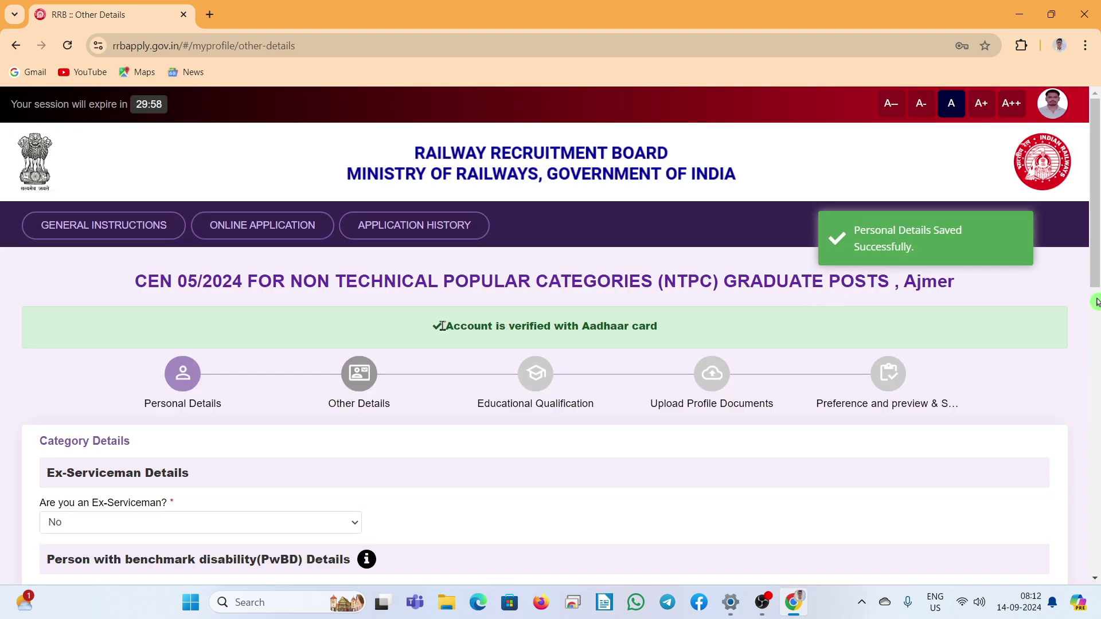
pyautogui.scroll(-5, 436, 324)
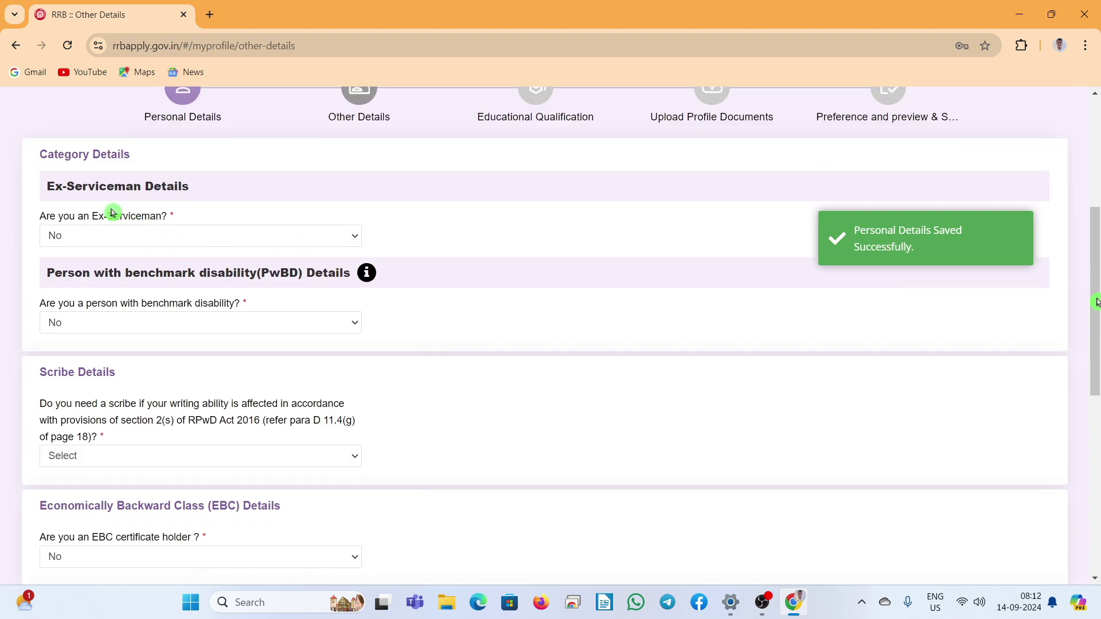
pyautogui.click(256, 239)
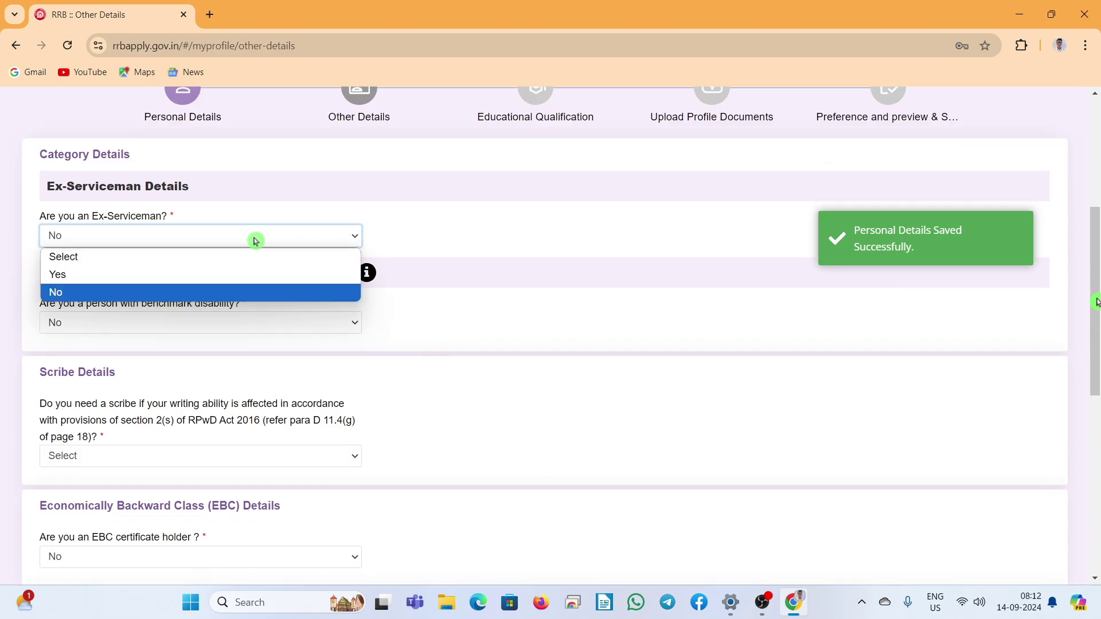
pyautogui.click(190, 294)
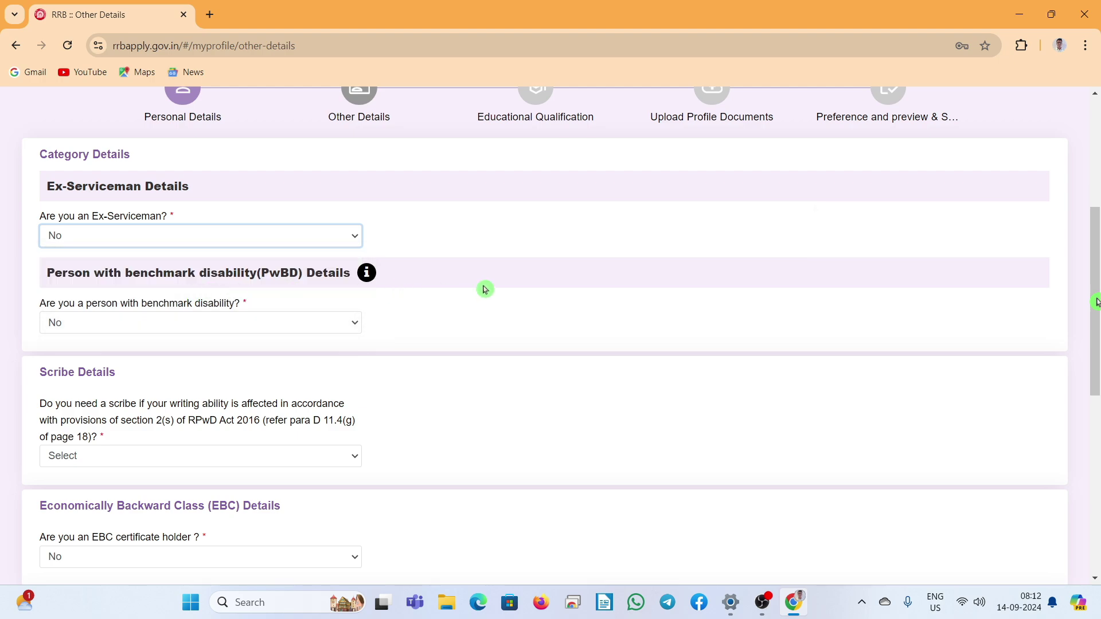
pyautogui.click(156, 332)
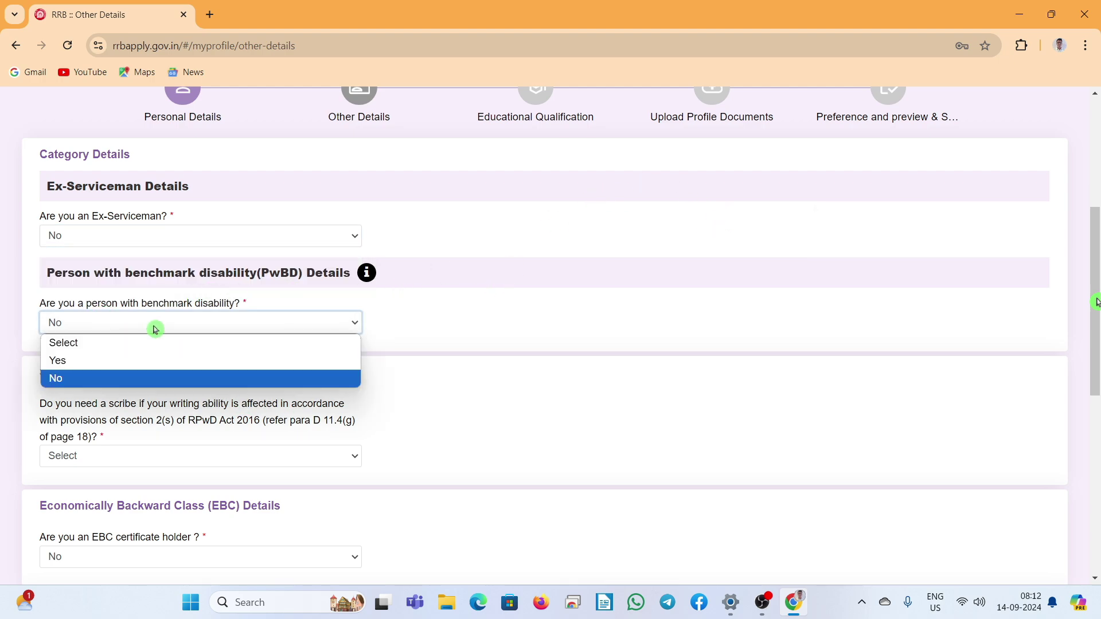
pyautogui.click(120, 377)
pyautogui.scroll(-2, 140, 337)
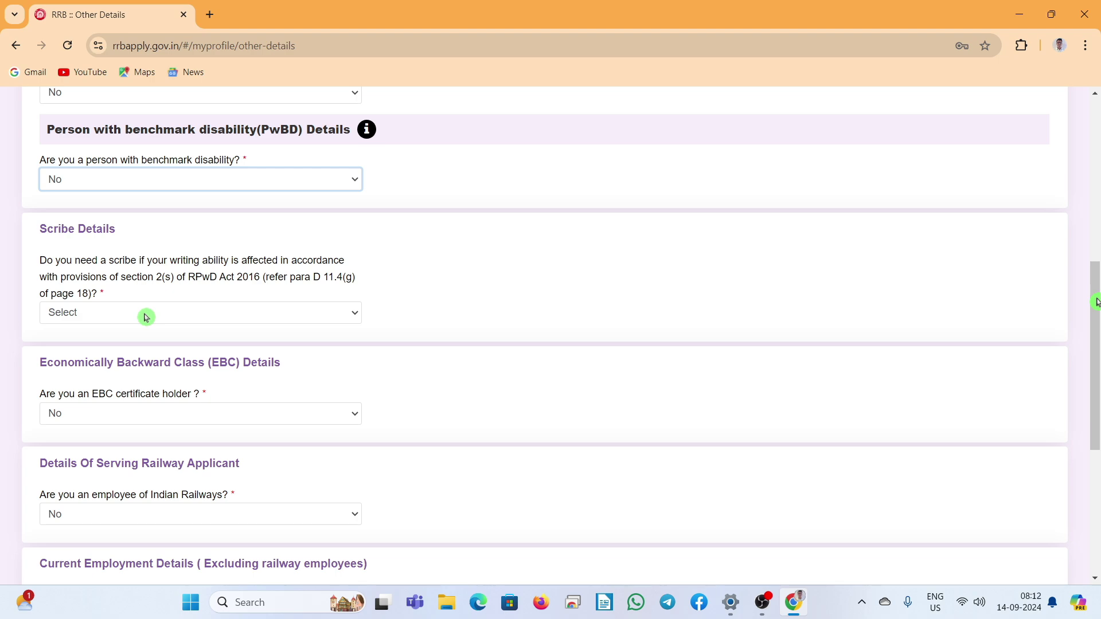
# Step: Answer No for scribe, EBC certificate and Railway employee, then save and continue
pyautogui.click(145, 317)
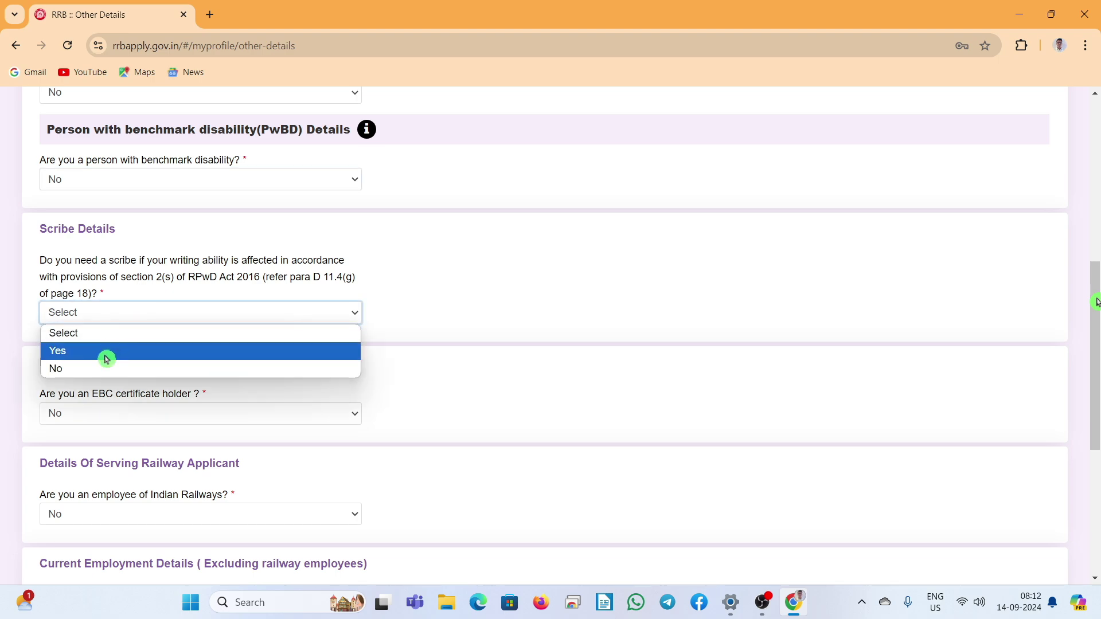
pyautogui.click(89, 370)
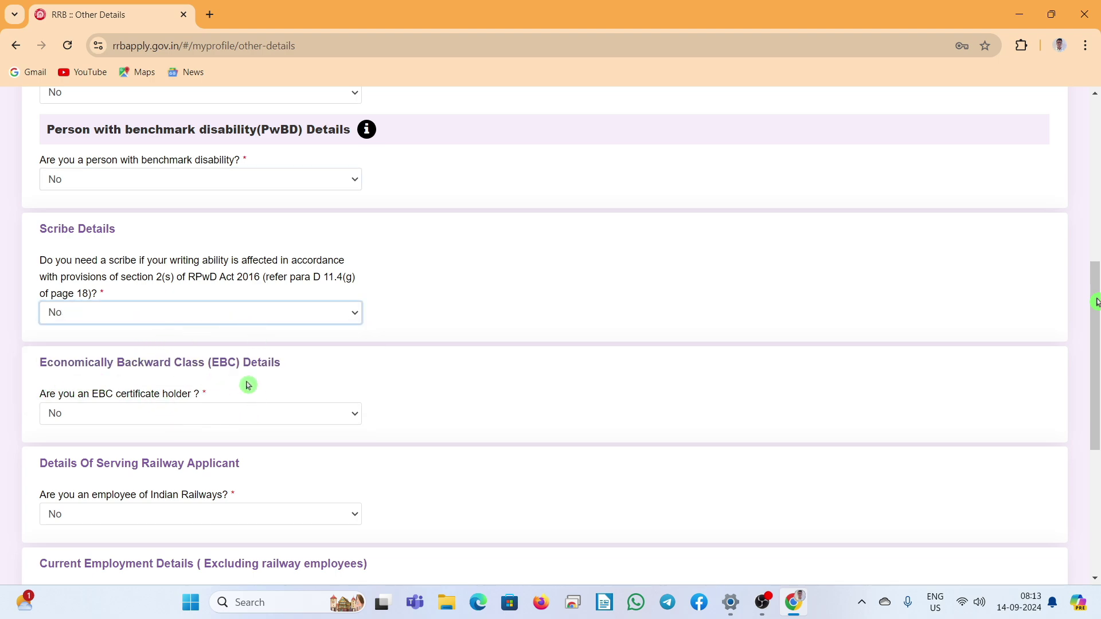
pyautogui.click(188, 415)
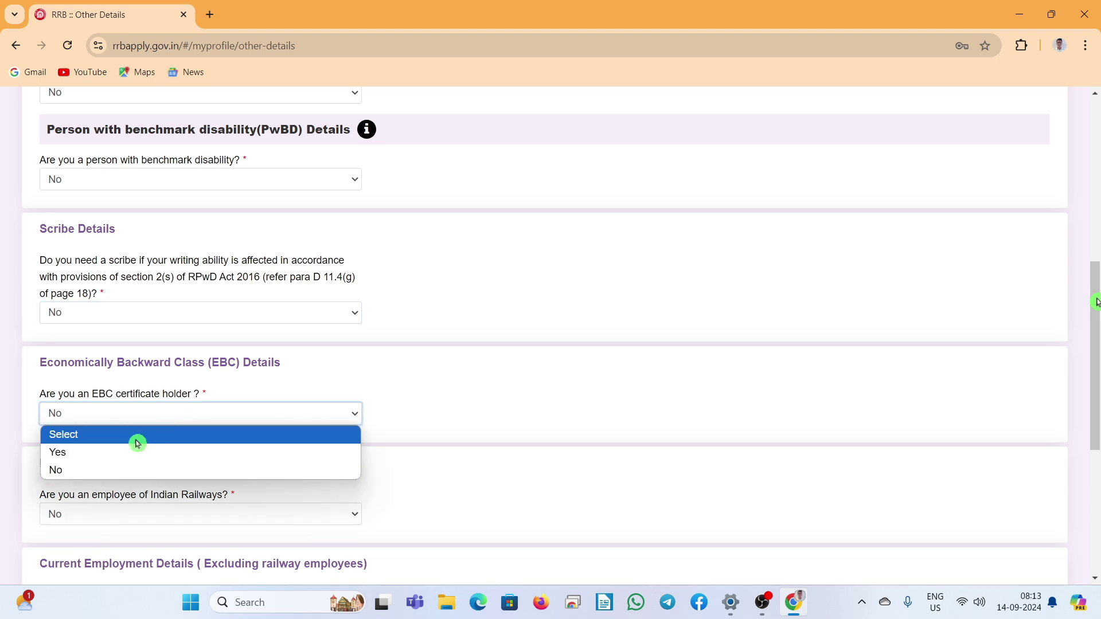
pyautogui.click(121, 470)
pyautogui.scroll(-3, 298, 378)
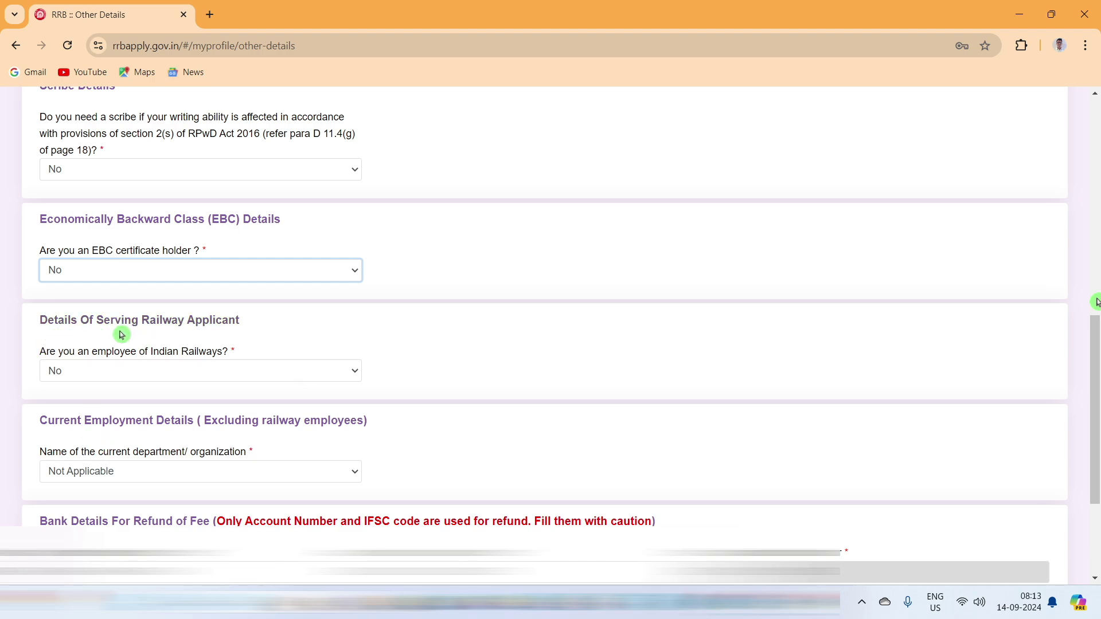
pyautogui.click(218, 373)
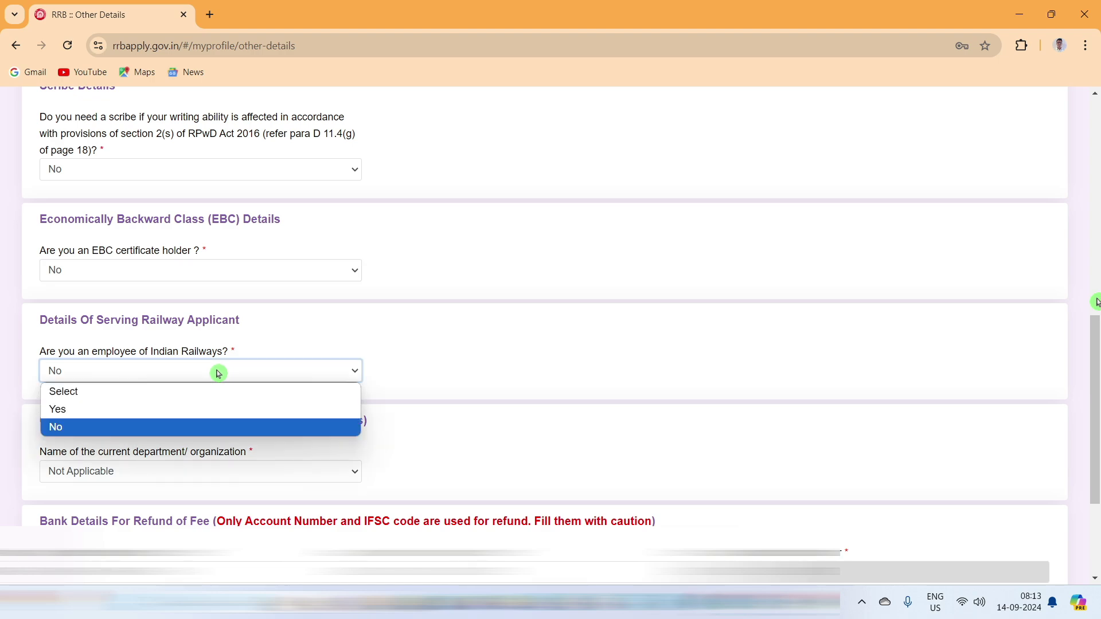
pyautogui.click(172, 409)
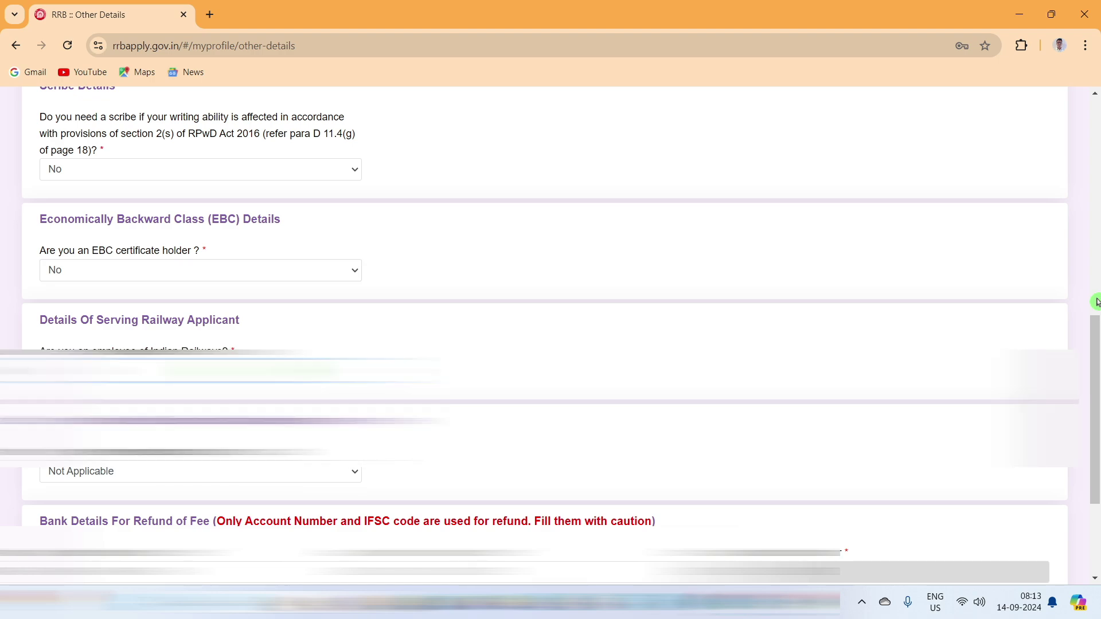
pyautogui.scroll(-3, 1097, 302)
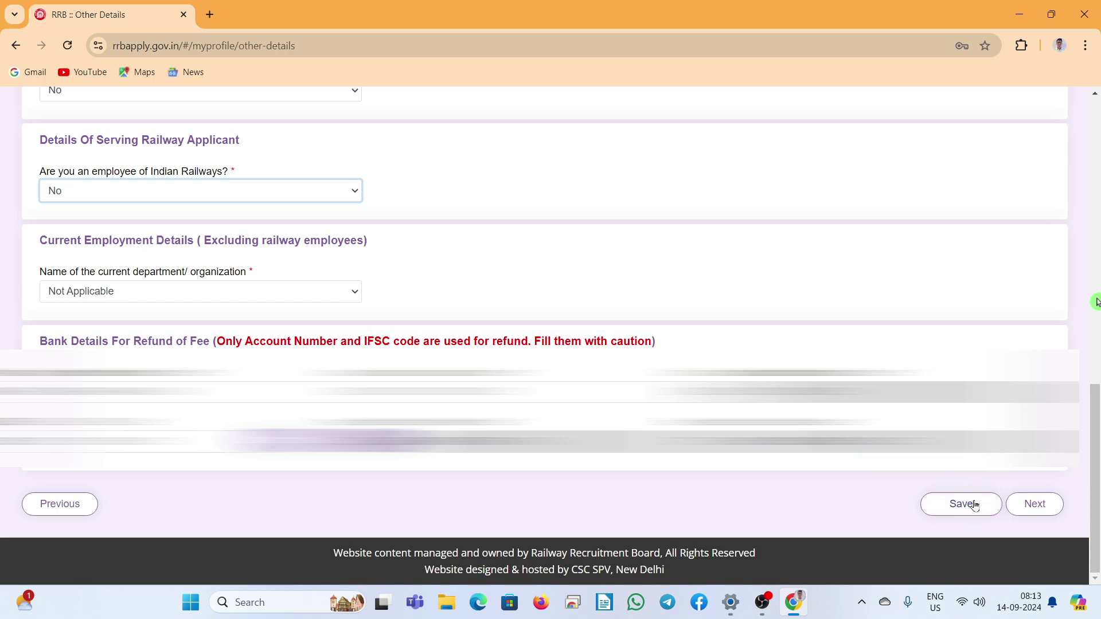
pyautogui.click(968, 508)
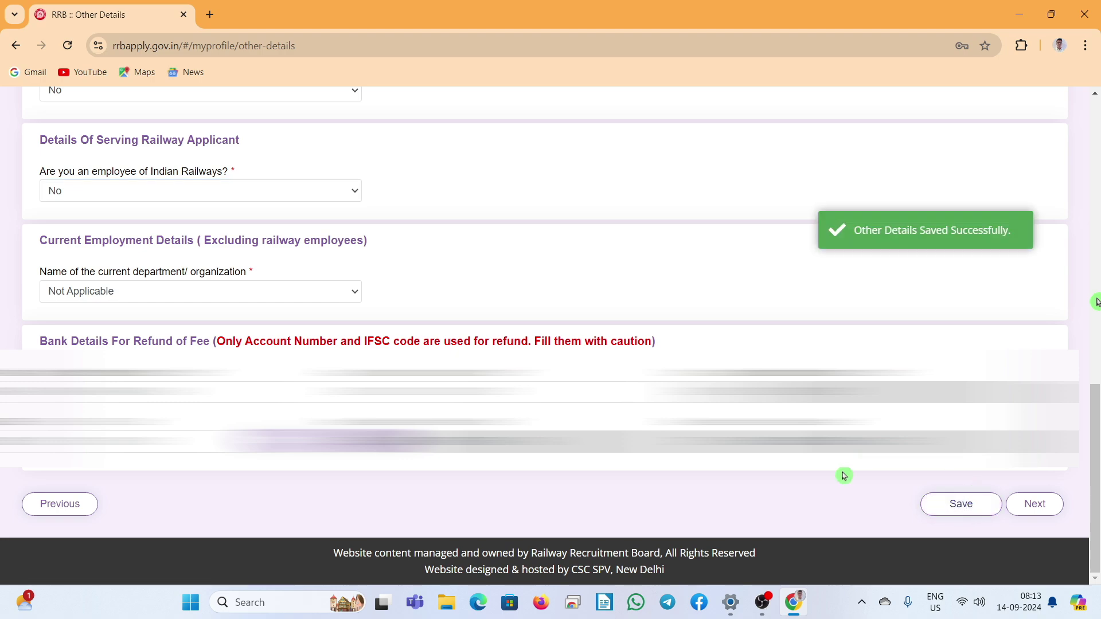
pyautogui.click(1036, 505)
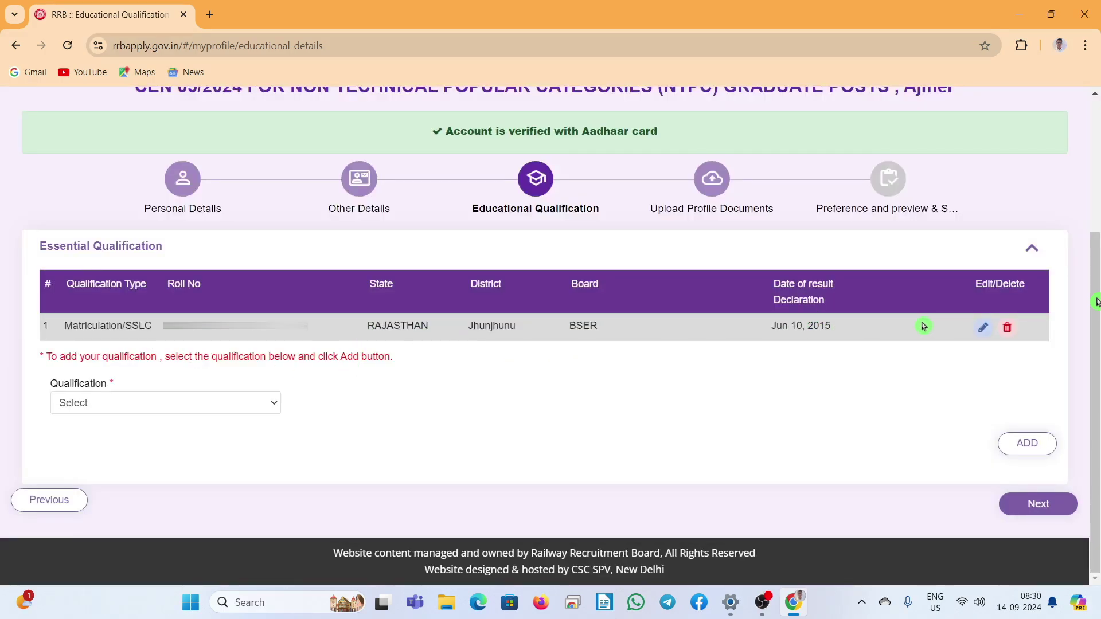
# Step: Choose Bachelor degree as qualification and discipline, and enter sub-stream B.SC
pyautogui.click(198, 404)
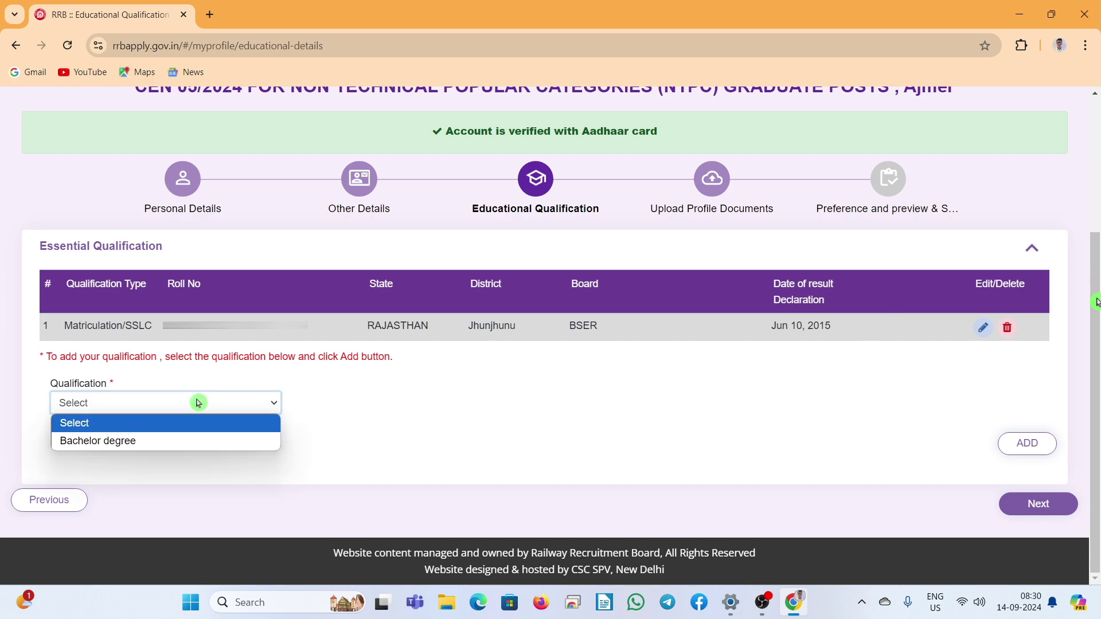
pyautogui.click(167, 443)
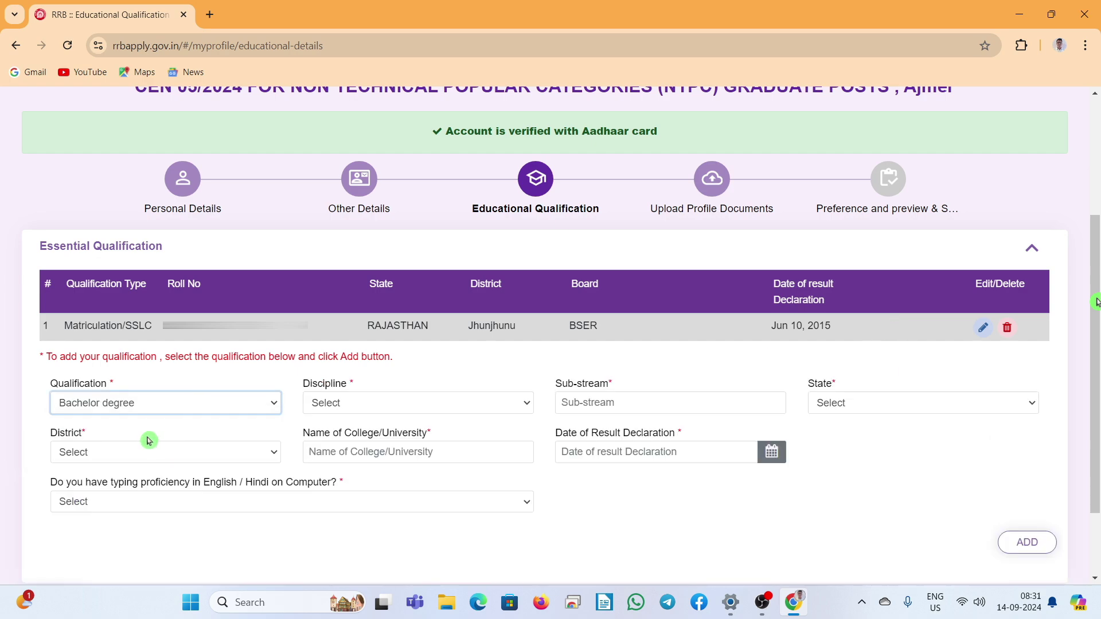
pyautogui.click(265, 417)
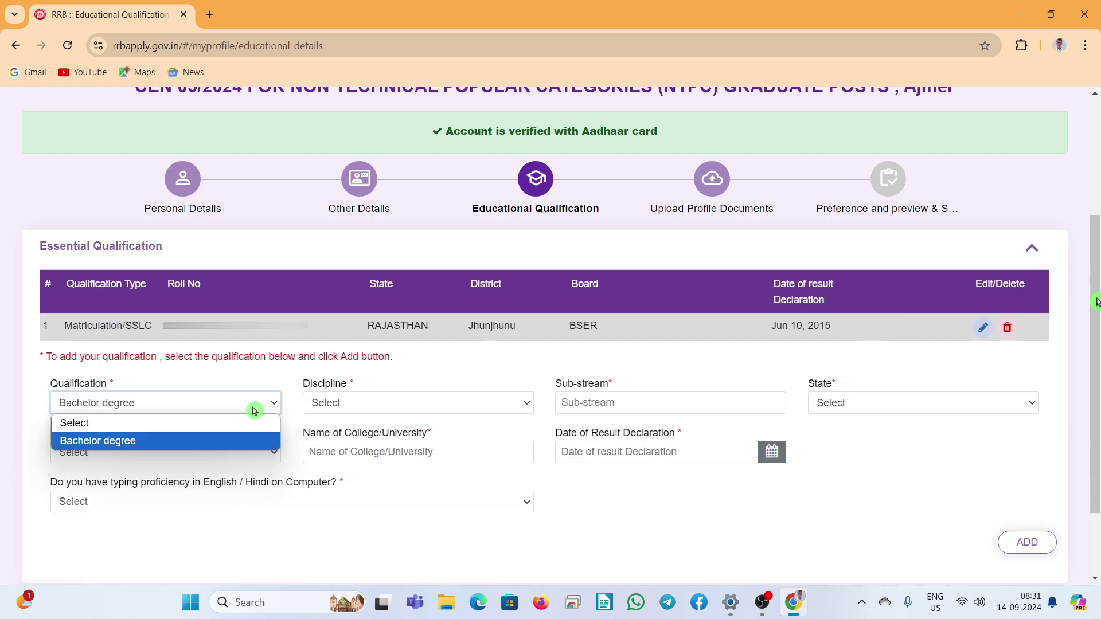
pyautogui.click(193, 450)
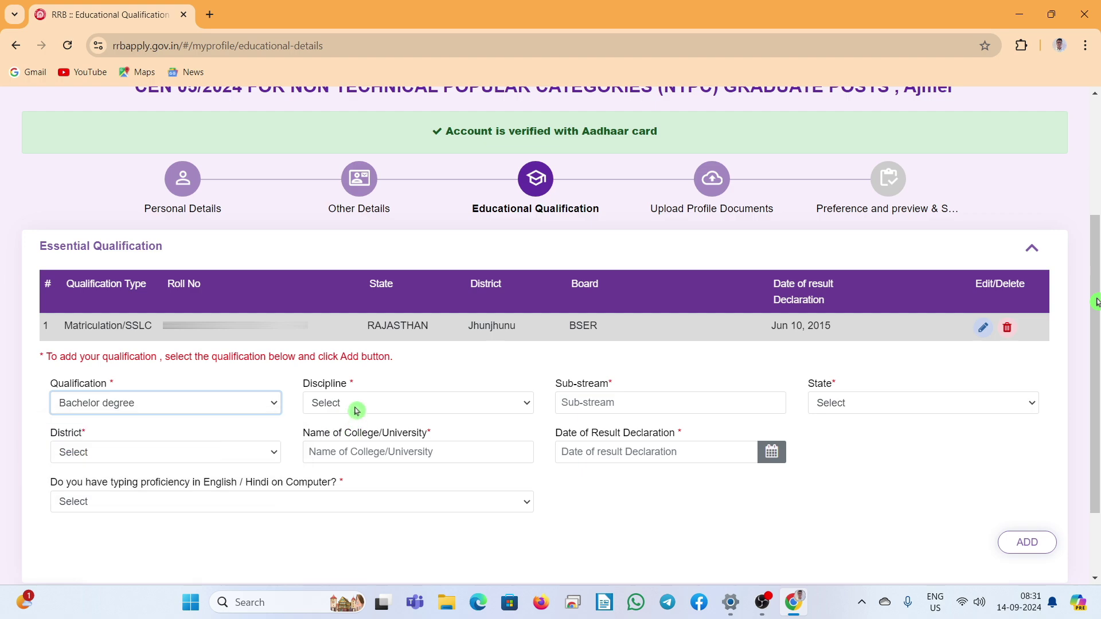
pyautogui.click(357, 403)
pyautogui.click(351, 443)
pyautogui.click(600, 403)
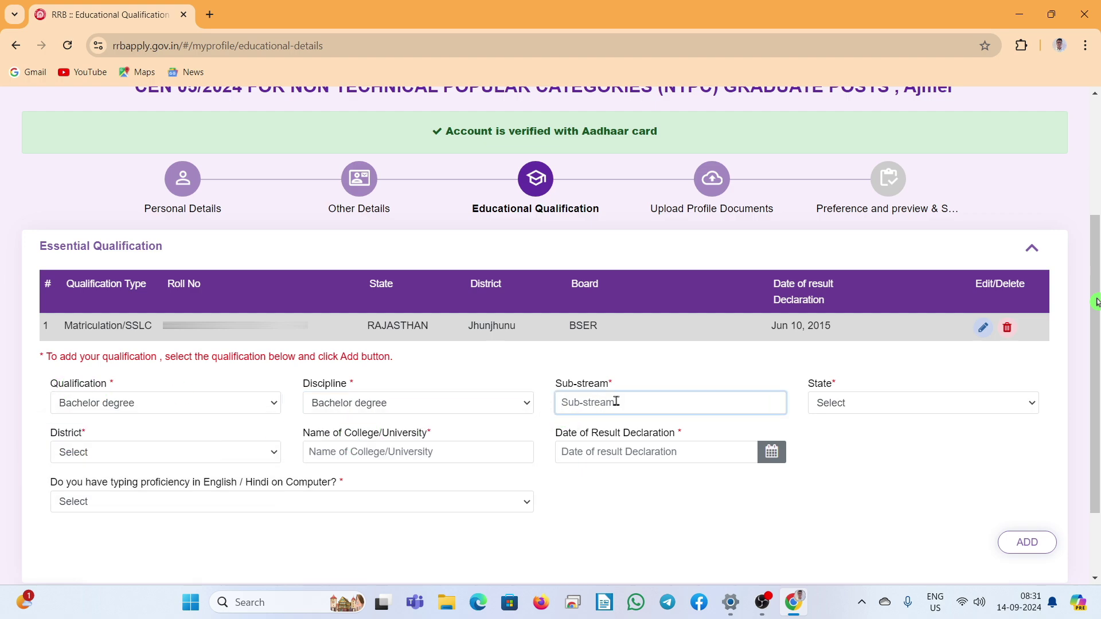
pyautogui.write('b')
pyautogui.press('BackSpace')
pyautogui.write('B.SC')
# Step: Select RAJASTHAN as the state and Jhunjhunu as the district
pyautogui.click(870, 406)
pyautogui.scroll(-5, 883, 278)
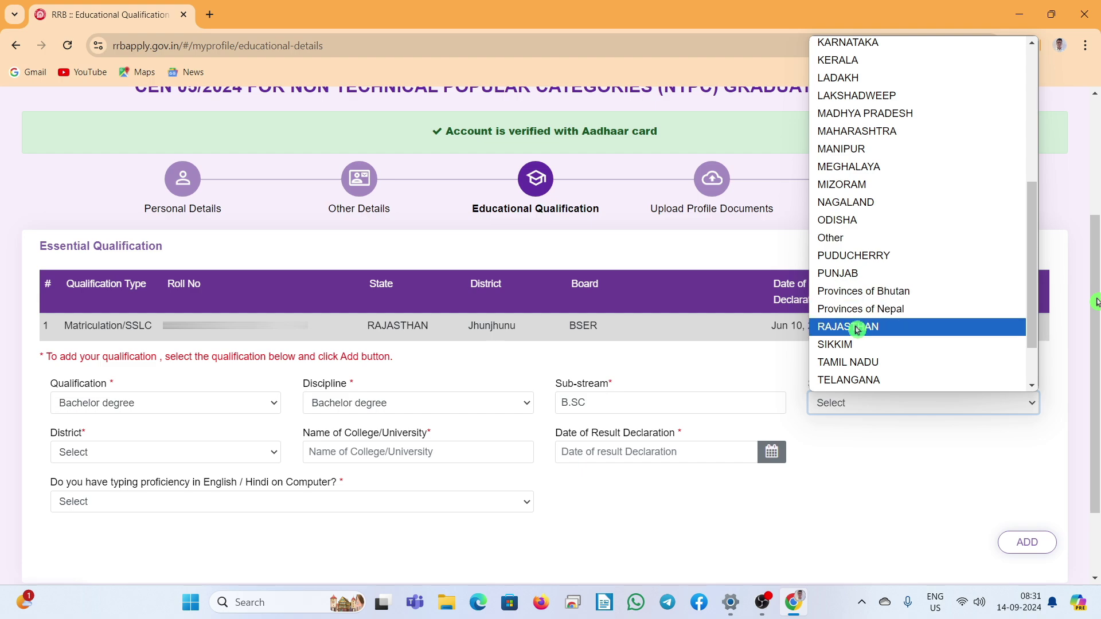
pyautogui.click(857, 328)
pyautogui.click(190, 459)
pyautogui.scroll(-8, 163, 340)
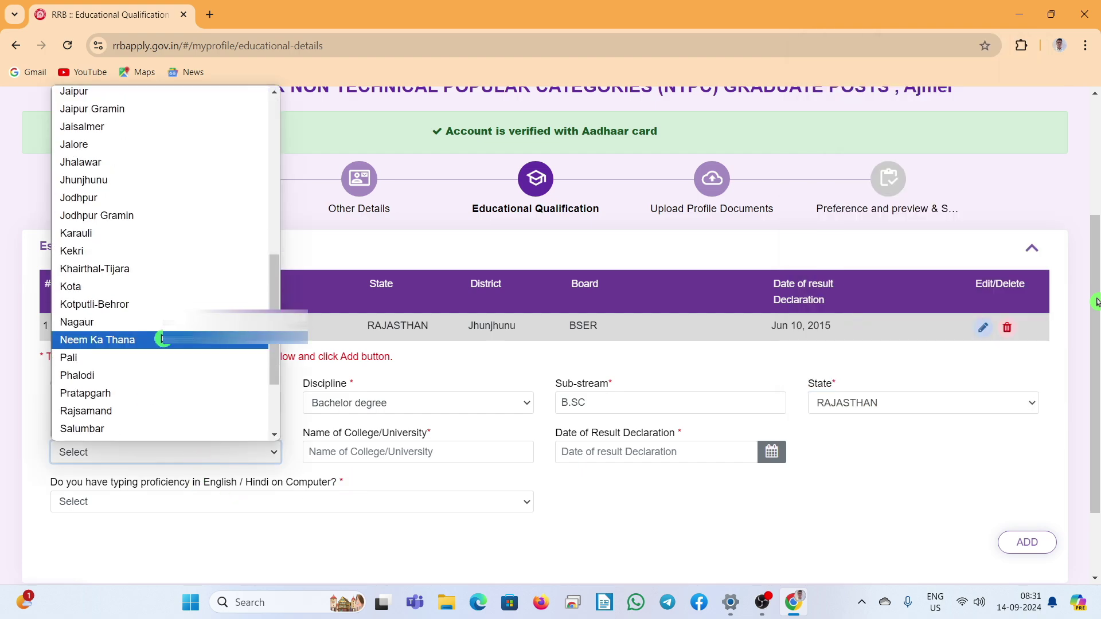
pyautogui.click(172, 180)
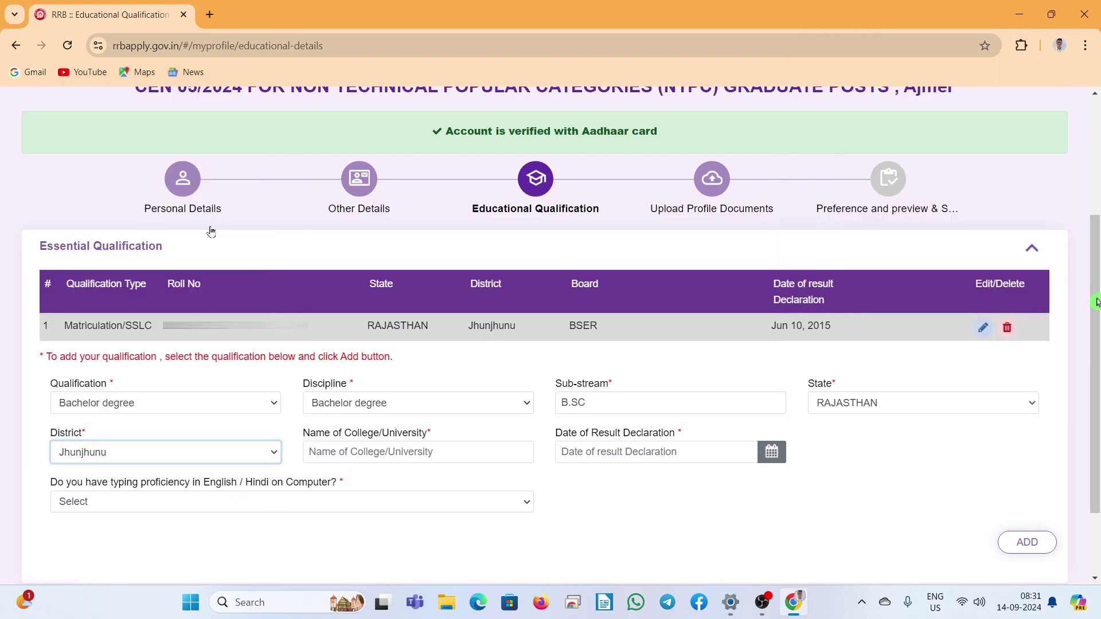
pyautogui.click(424, 452)
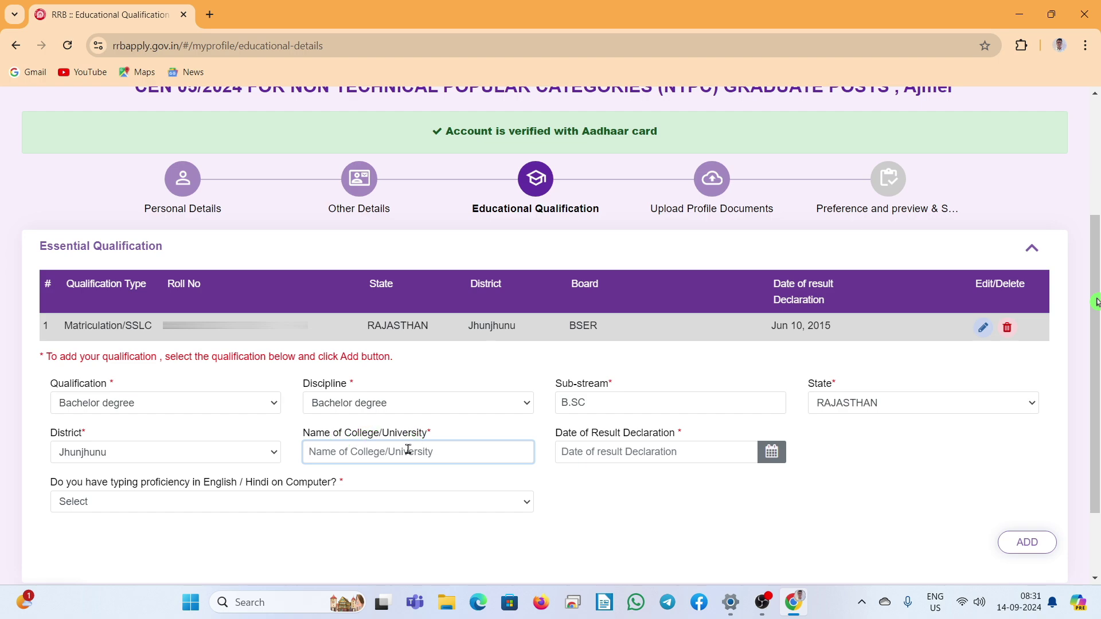
# Step: Enter the college/university name 'PDUSU ,SIKAR'
pyautogui.write('P')
pyautogui.write('and')
pyautogui.write('i')
pyautogui.write('t')
pyautogui.write(' D')
pyautogui.write('ee')
pyautogui.write('ndaya')
pyautogui.write('l U')
pyautogui.press('BackSpace')
pyautogui.press('BackSpace')
pyautogui.press('BackSpace')
pyautogui.press('BackSpace')
pyautogui.press('BackSpace')
pyautogui.press('BackSpace')
pyautogui.press('BackSpace')
pyautogui.press('BackSpace')
pyautogui.press('BackSpace')
pyautogui.press('BackSpace')
pyautogui.press('BackSpace')
pyautogui.press('BackSpace')
pyautogui.press('BackSpace')
pyautogui.press('BackSpace')
pyautogui.press('BackSpace')
pyautogui.press('BackSpace')
pyautogui.write('PDUS')
pyautogui.press('BackSpace')
pyautogui.write('AR')
pyautogui.press('BackSpace')
pyautogui.write('K')
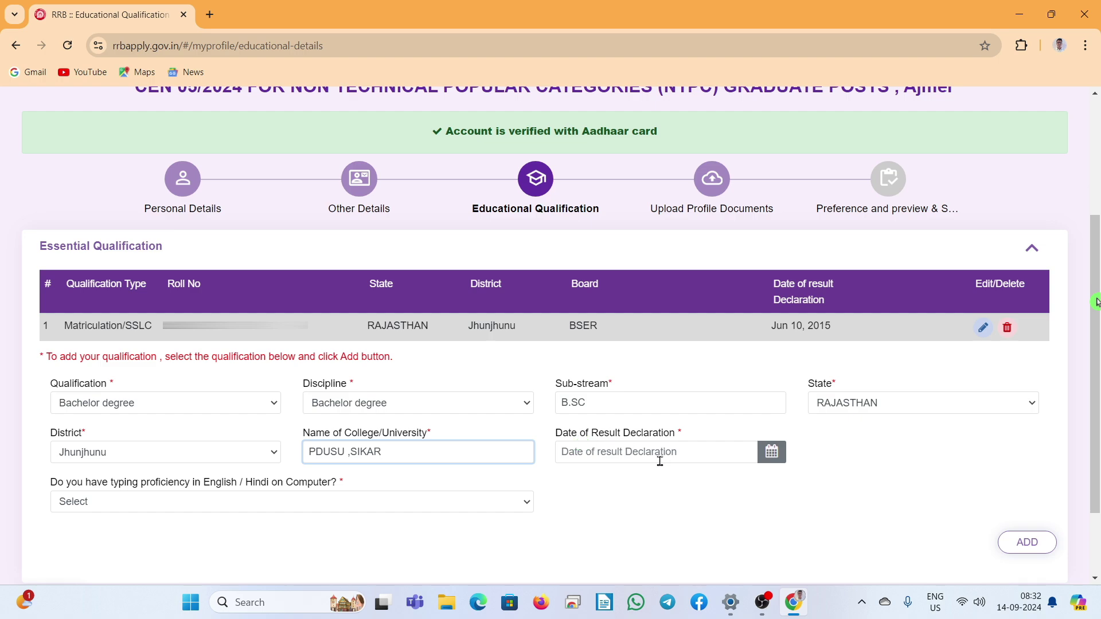
# Step: Set the result declaration date to 2 January 2022
pyautogui.click(770, 452)
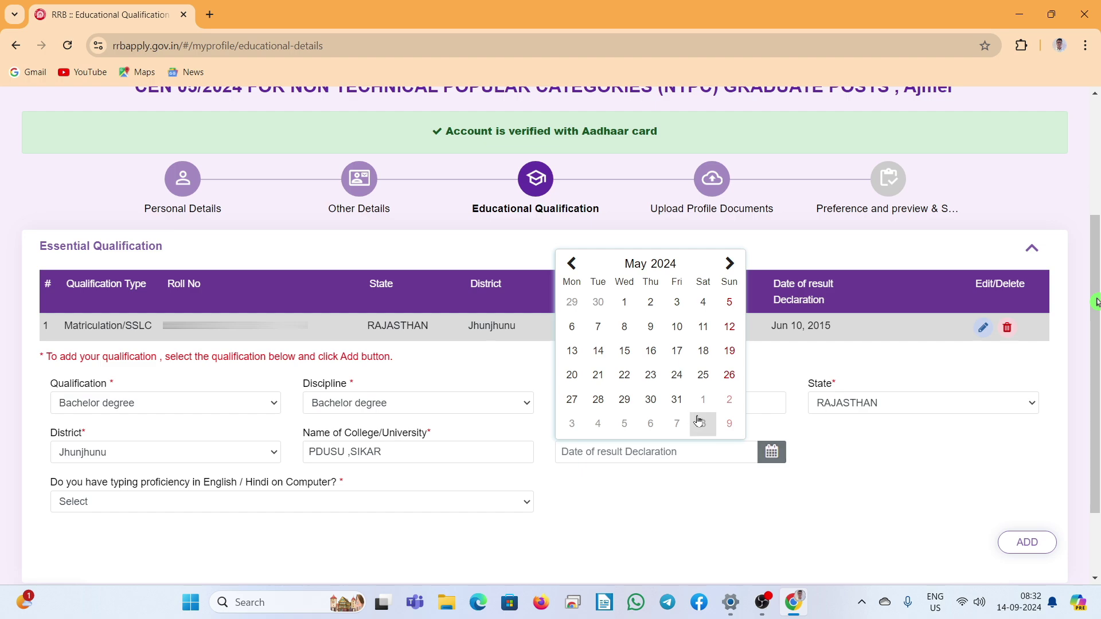
pyautogui.click(571, 264)
pyautogui.click(691, 263)
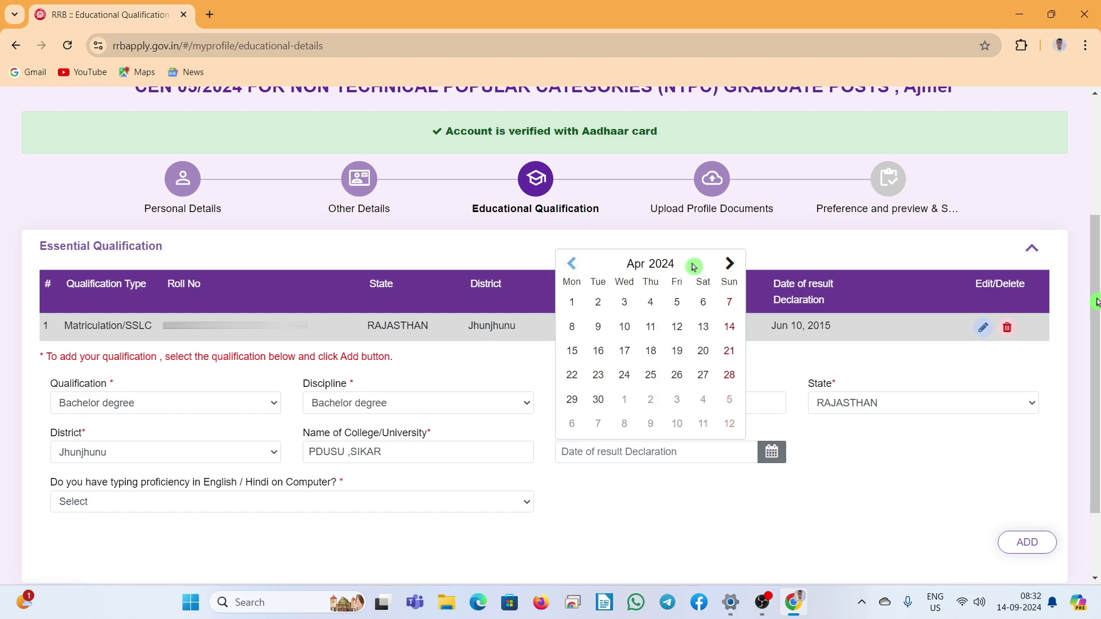
pyautogui.click(659, 263)
pyautogui.click(581, 352)
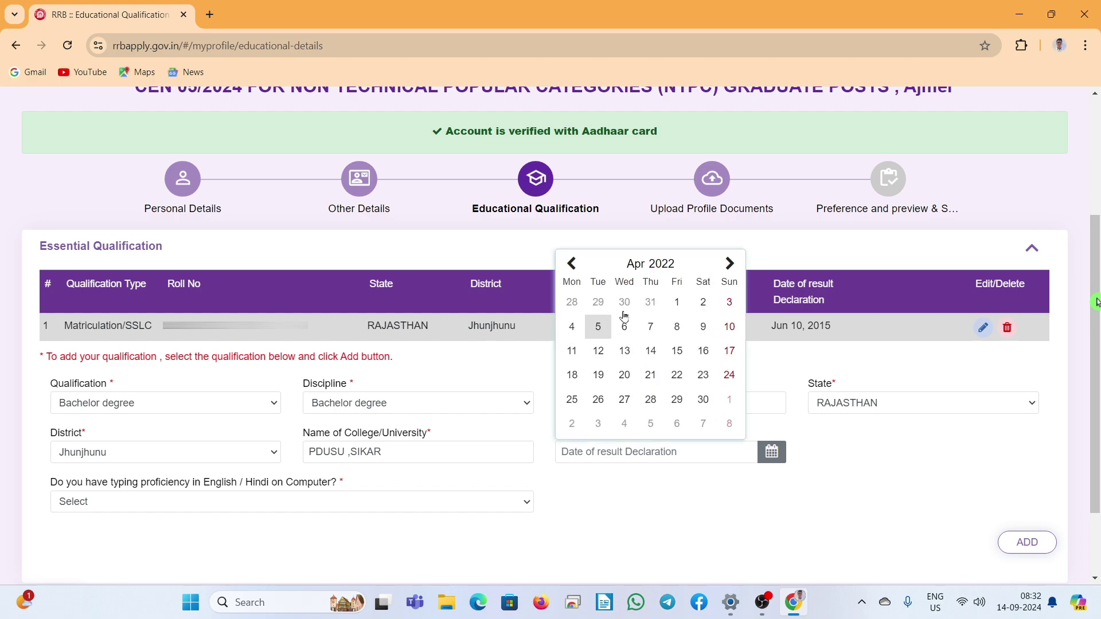
pyautogui.click(572, 265)
pyautogui.click(573, 265)
pyautogui.click(572, 265)
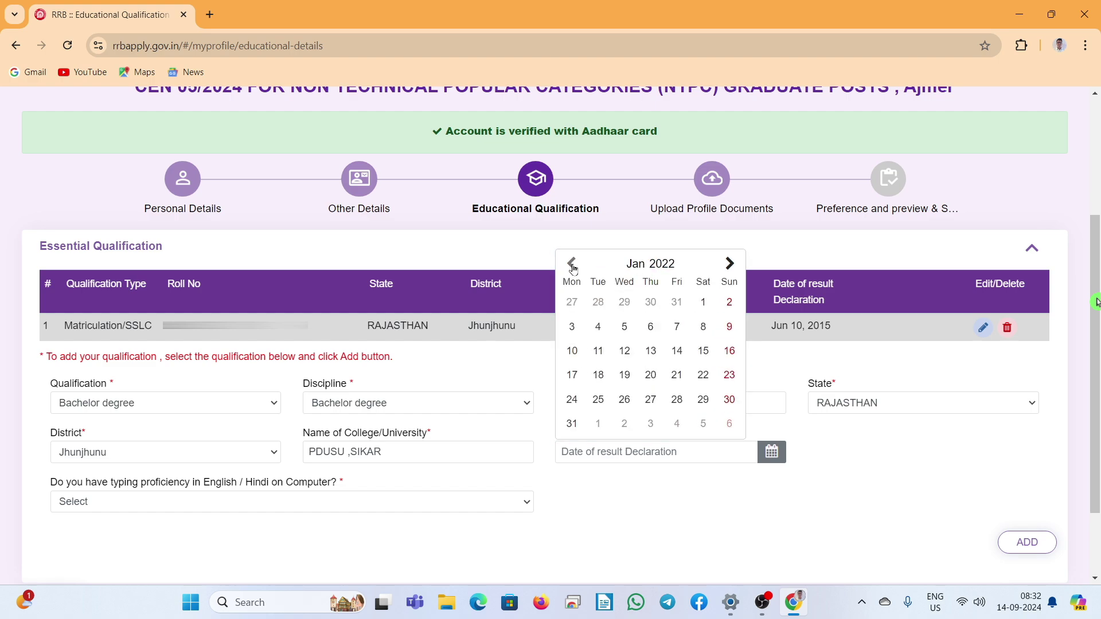
pyautogui.click(727, 304)
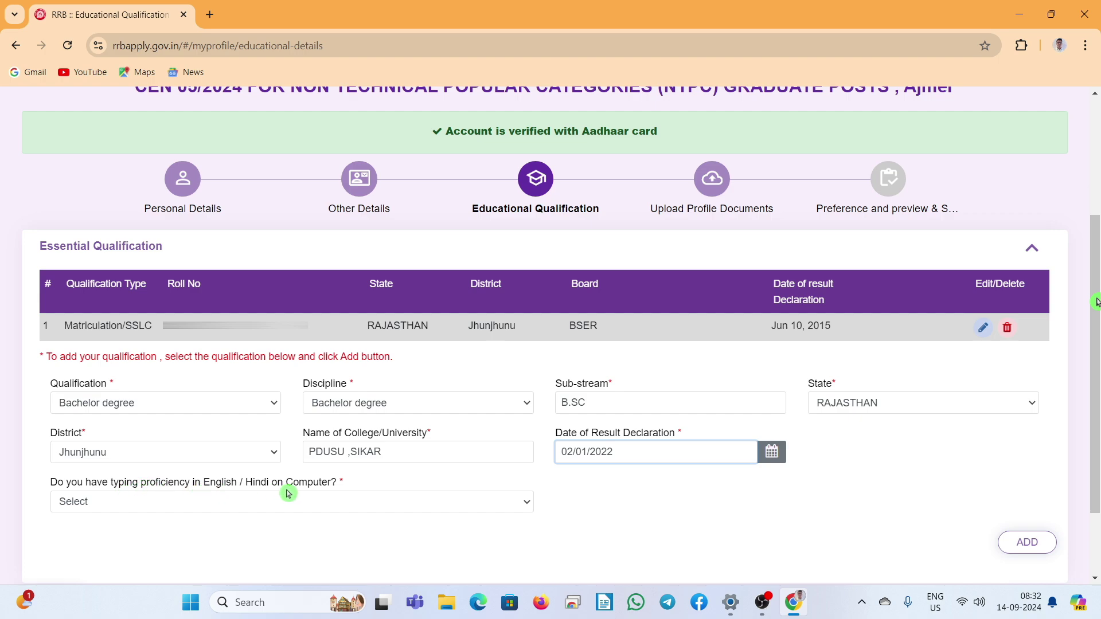
# Step: Answer Yes to typing proficiency and add the Bachelor degree to the qualifications table
pyautogui.click(336, 510)
pyautogui.click(289, 539)
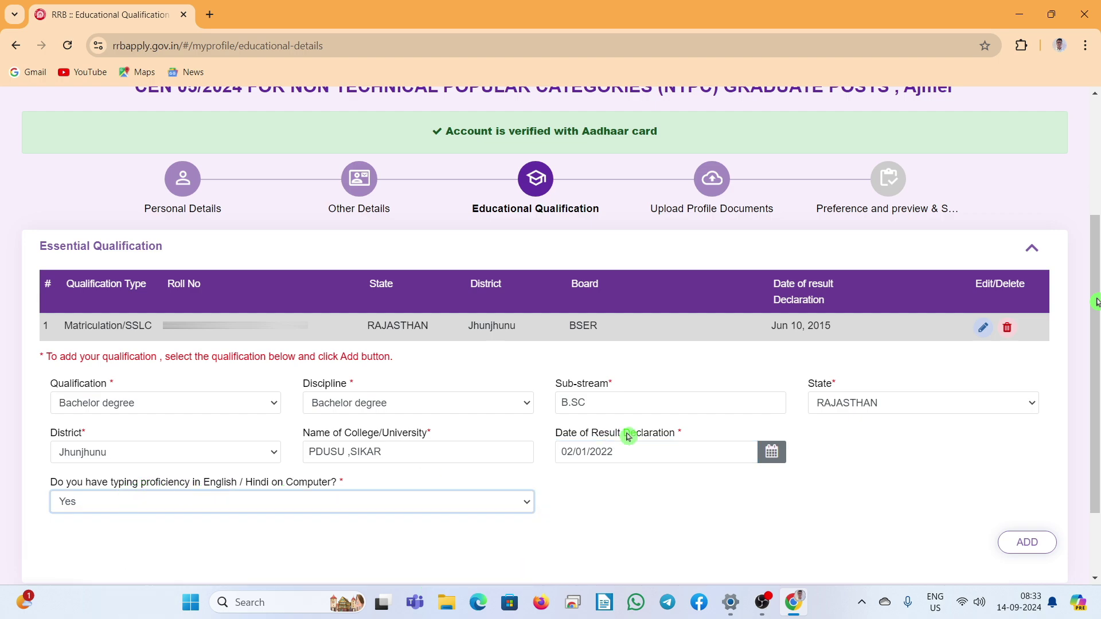
pyautogui.click(1010, 534)
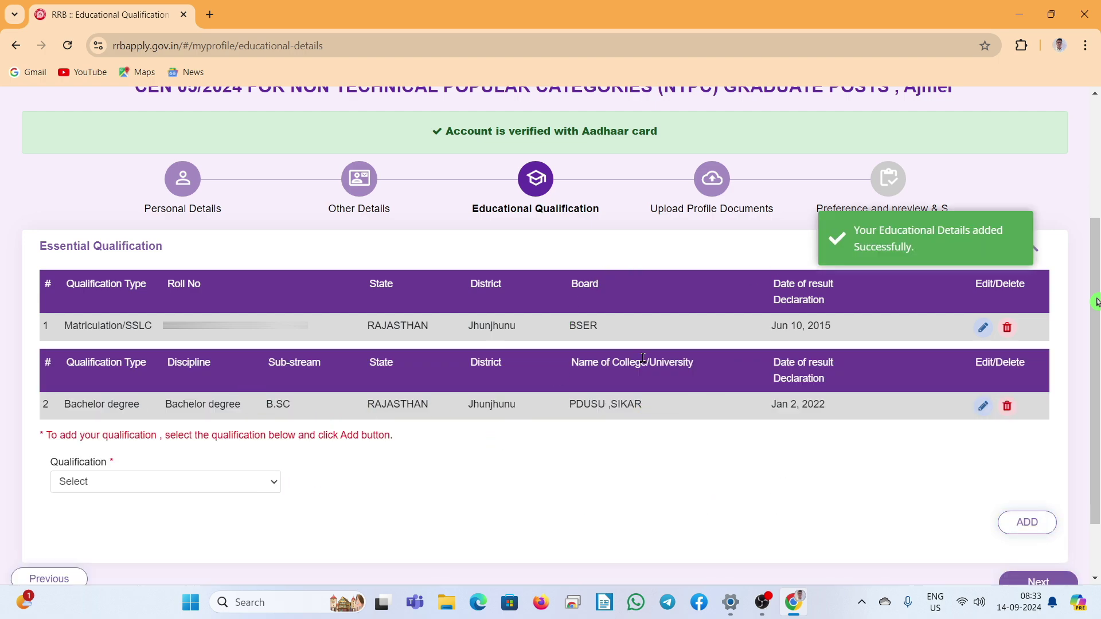
pyautogui.scroll(-2, 1033, 493)
# Step: On Upload Profile Documents, save the photograph and signature, then continue to post preferences
pyautogui.click(1055, 505)
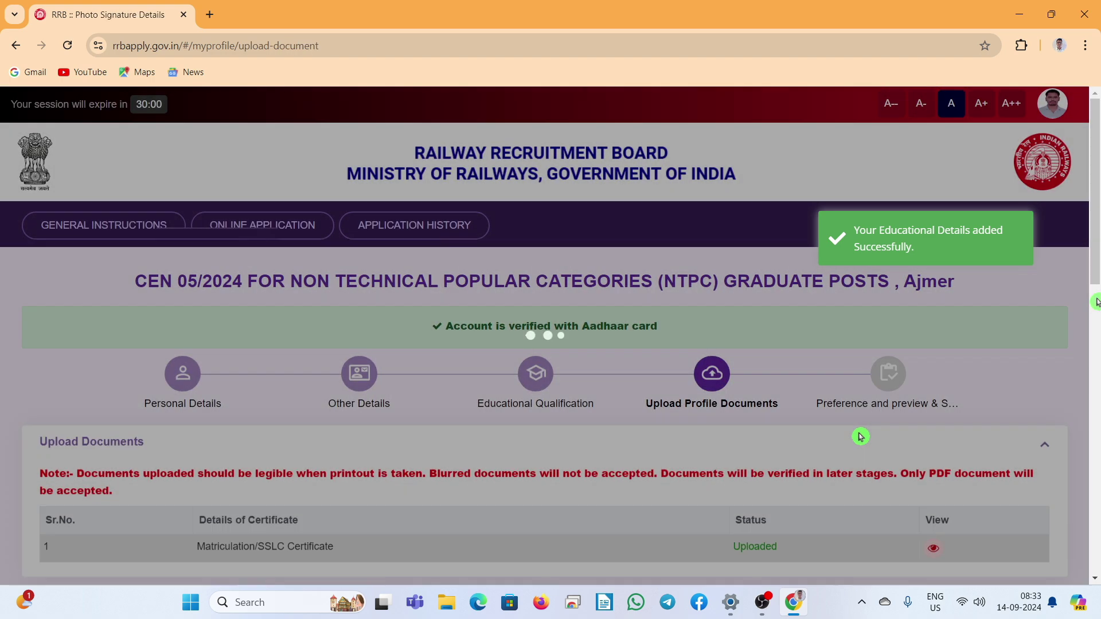
pyautogui.scroll(-4, 815, 424)
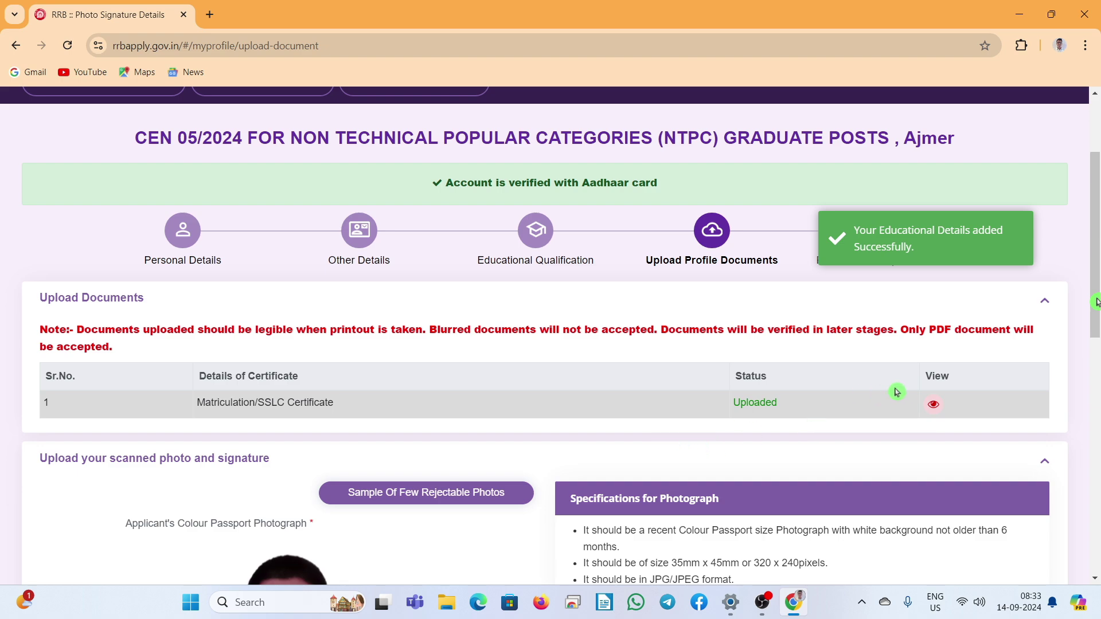
pyautogui.scroll(-4, 899, 394)
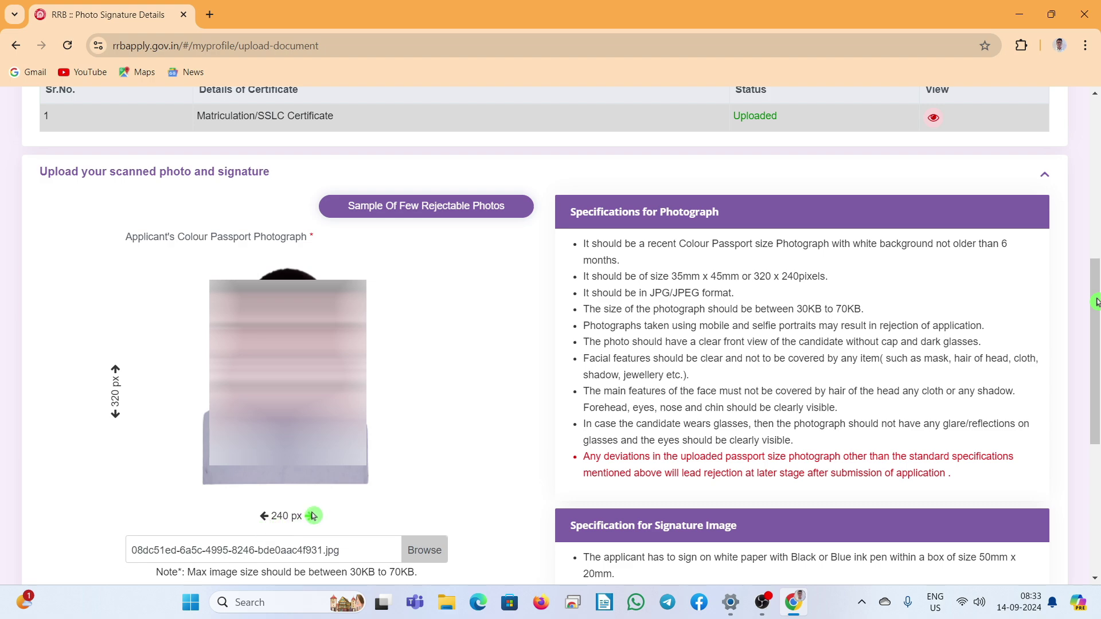
pyautogui.scroll(-5, 457, 391)
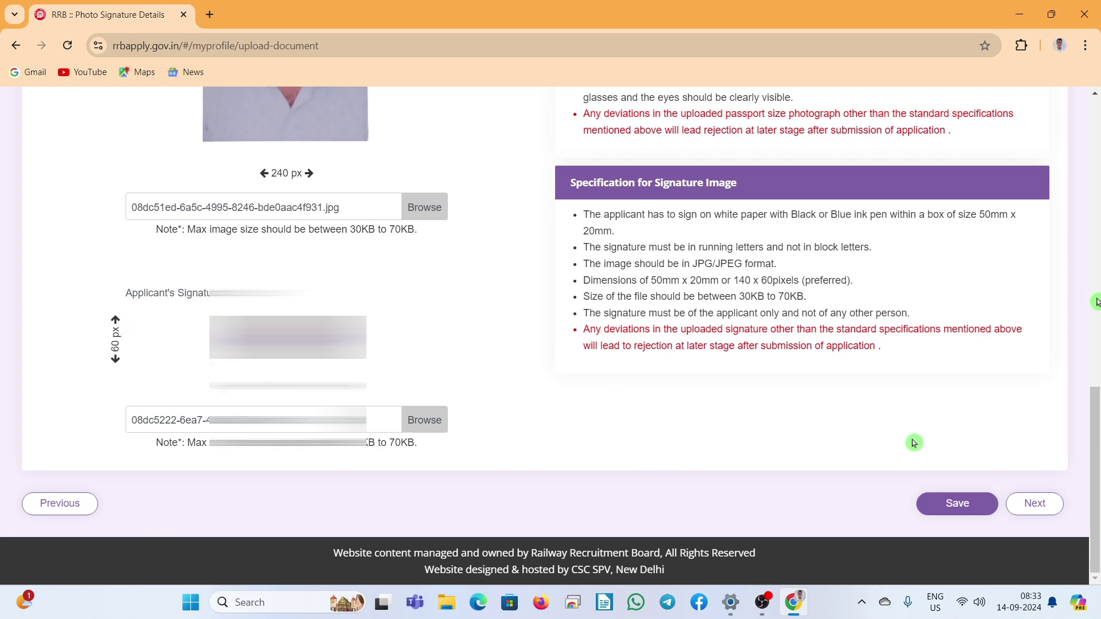
pyautogui.click(967, 504)
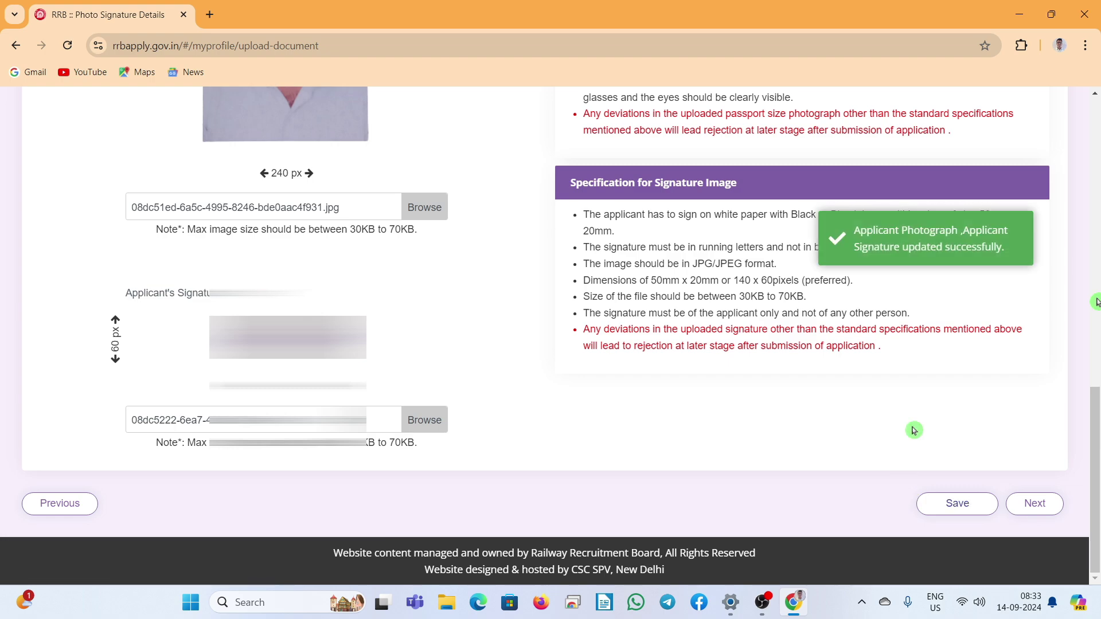
pyautogui.click(1035, 504)
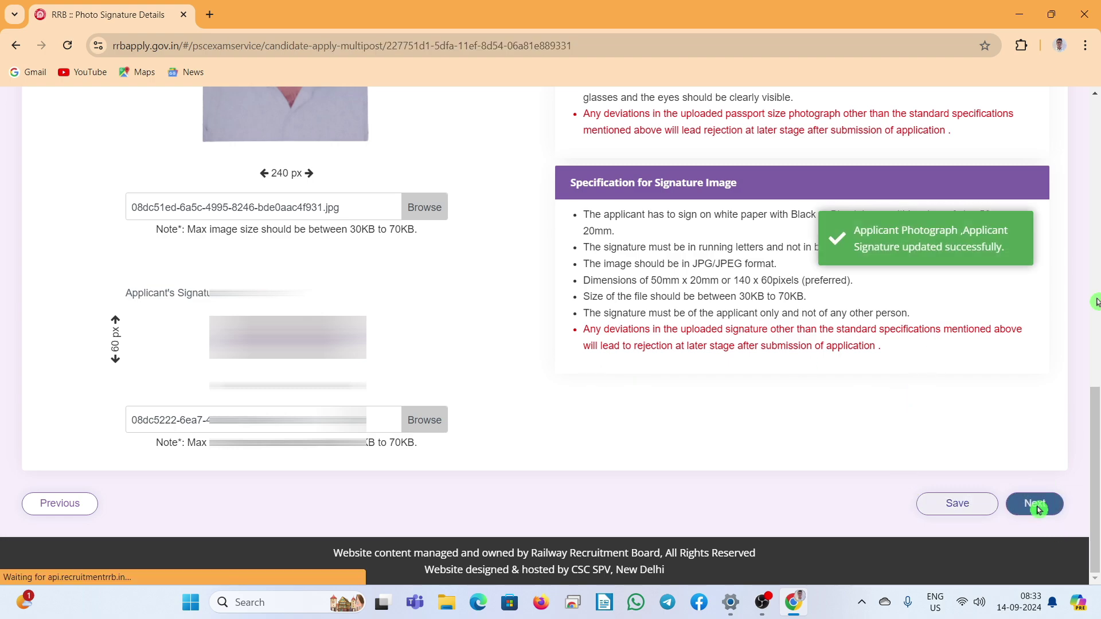
# Step: Rank posts: NWR/WCR Senior Clerk, WCR/NWR Chief Commercial Supervisor, NWR Goods Train Manager, WCR Station Master
pyautogui.scroll(-5, 950, 438)
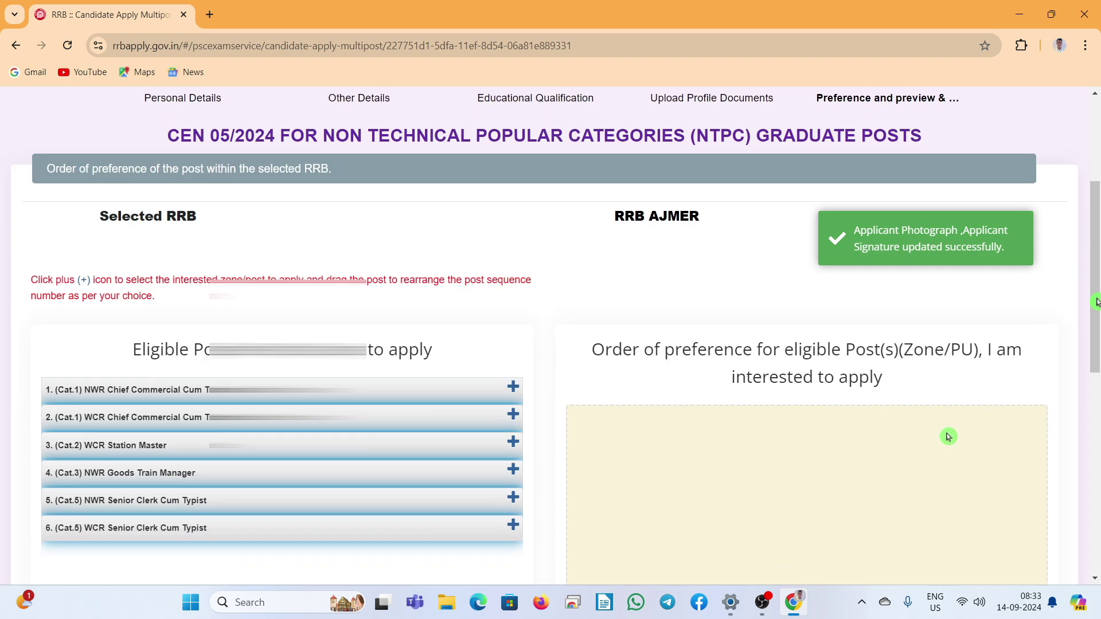
pyautogui.scroll(-1, 870, 394)
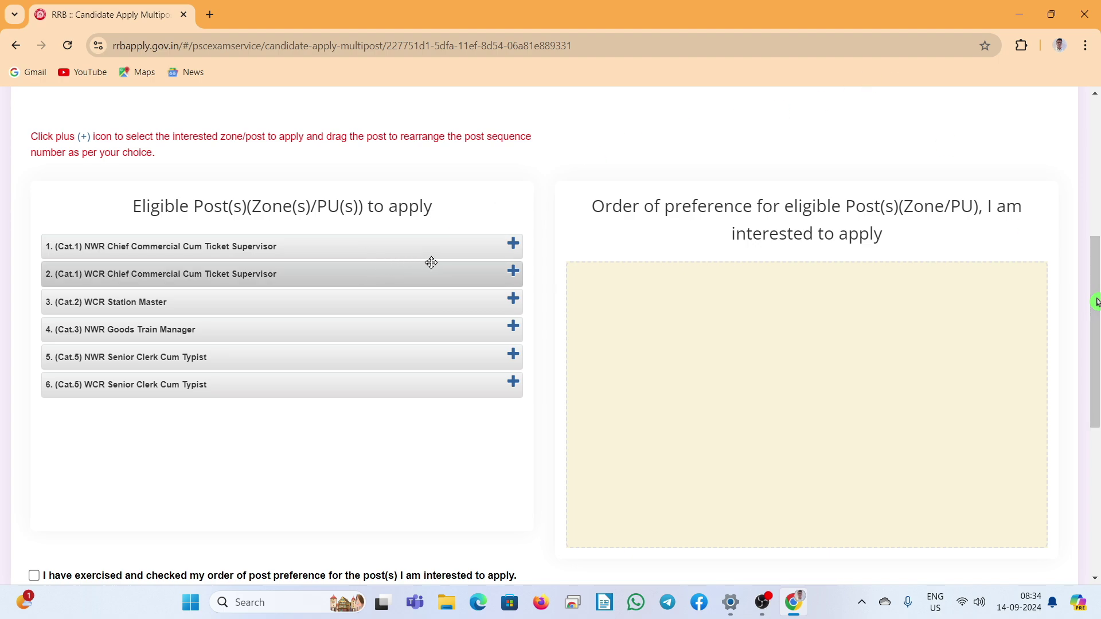
pyautogui.click(513, 355)
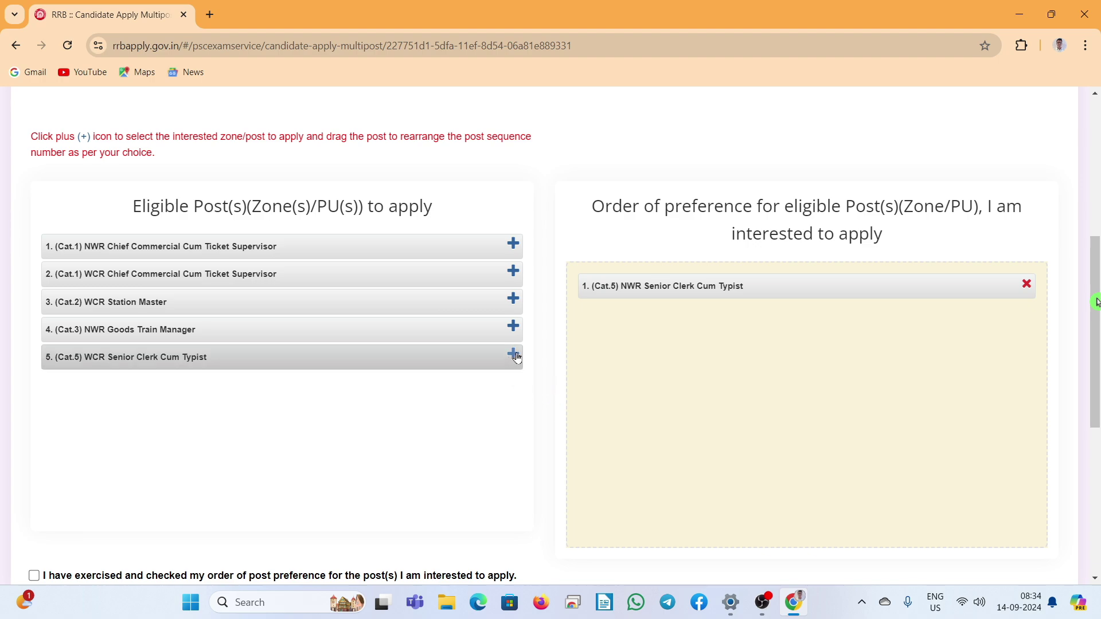
pyautogui.click(514, 355)
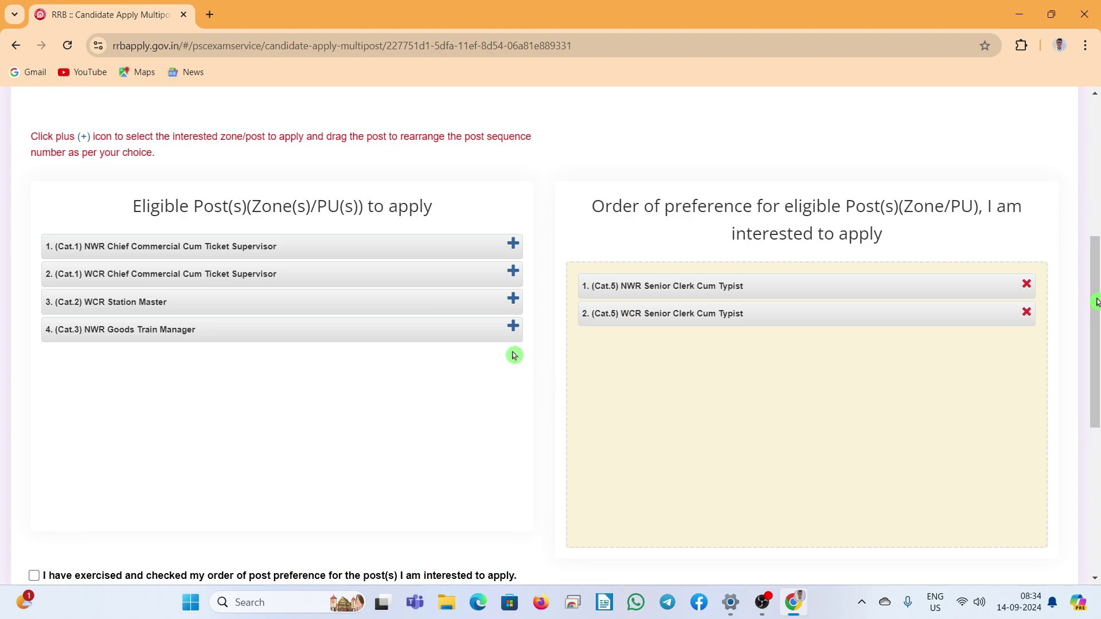
pyautogui.click(513, 274)
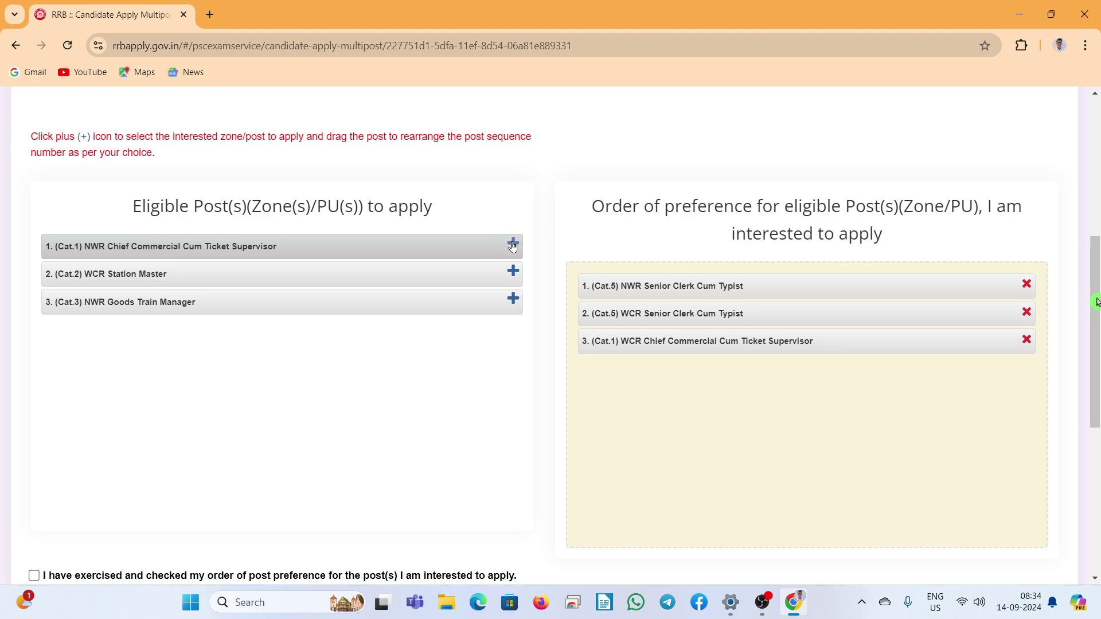
pyautogui.click(513, 246)
pyautogui.click(514, 271)
pyautogui.click(513, 246)
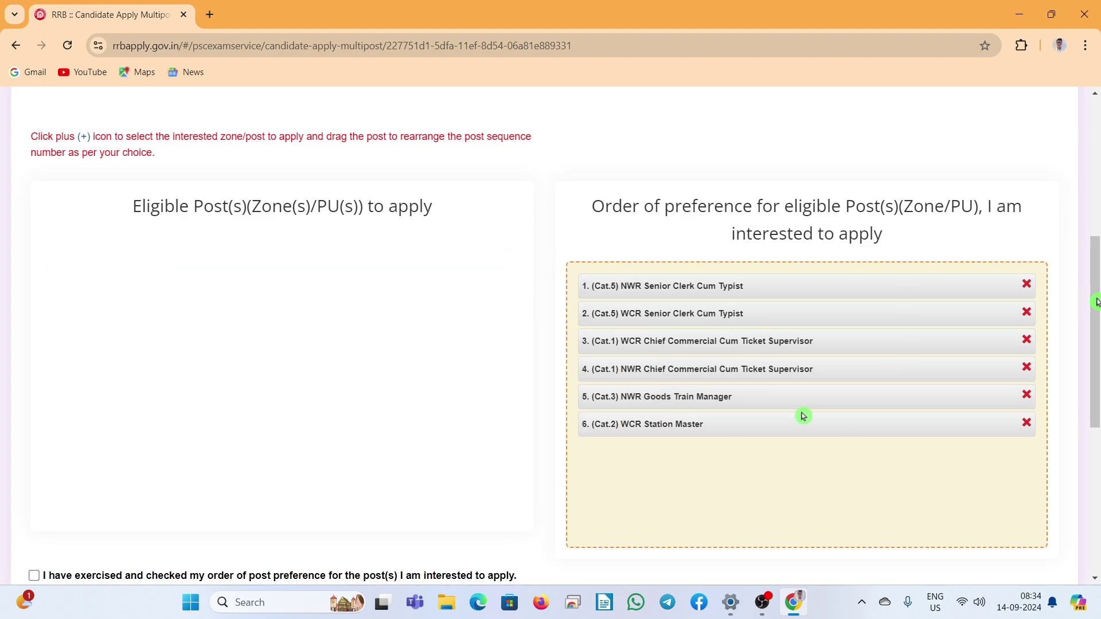
# Step: Tick the 'I hereby declare' eligibility declaration checkbox
pyautogui.scroll(-4, 883, 316)
pyautogui.scroll(-1, 906, 414)
pyautogui.click(35, 449)
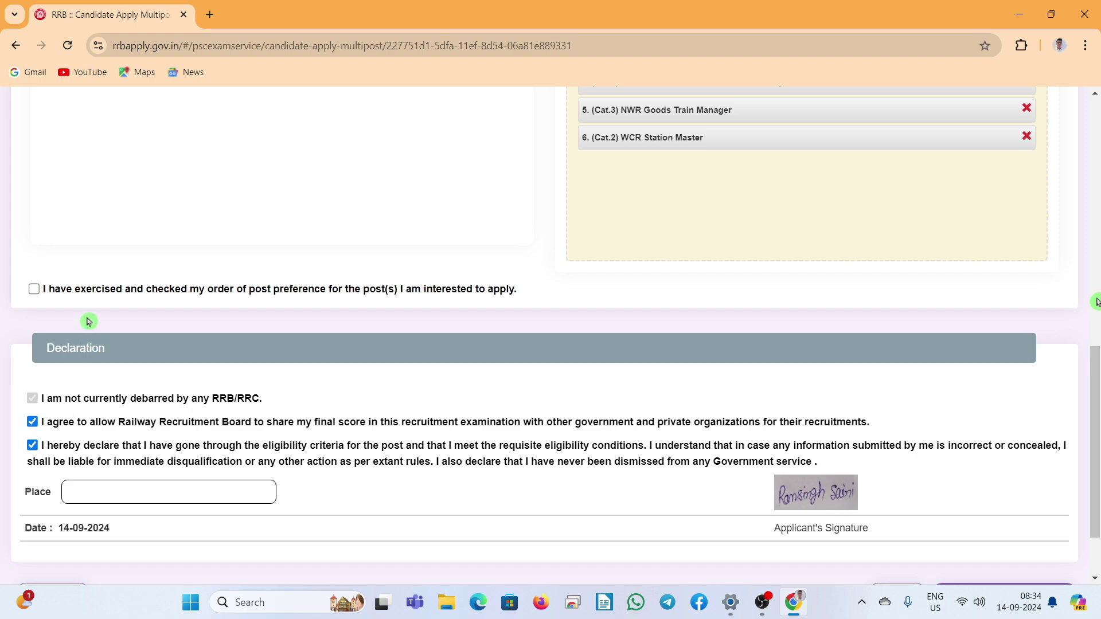
# Step: Tick the post preference confirmation, fill in the place of declaration, and preview the application
pyautogui.click(33, 293)
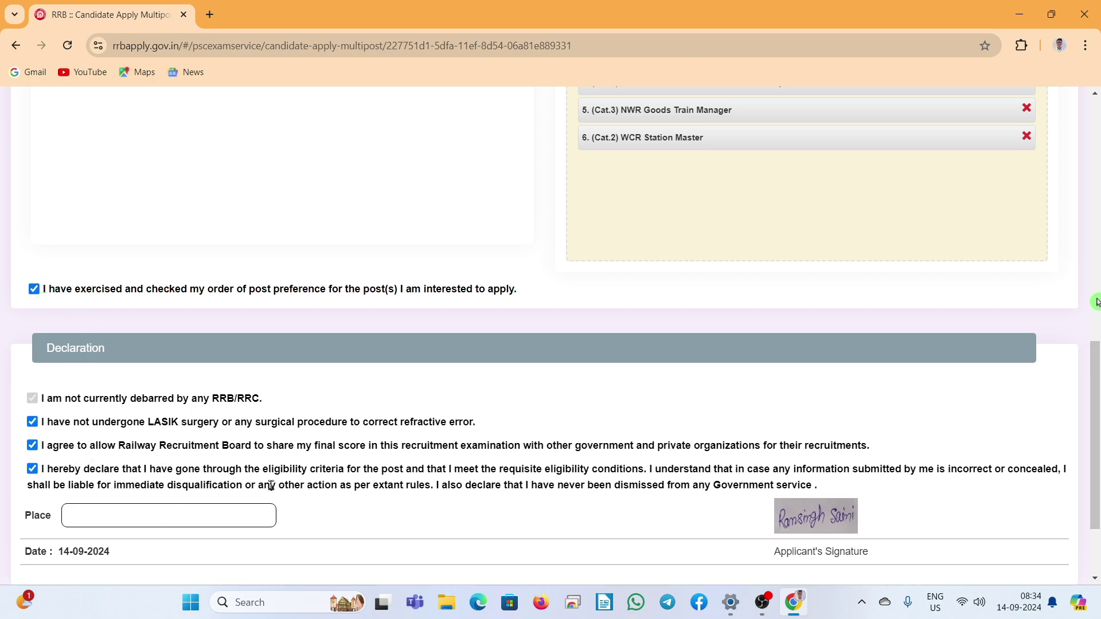
pyautogui.click(146, 534)
pyautogui.write('T')
pyautogui.scroll(-2, 998, 453)
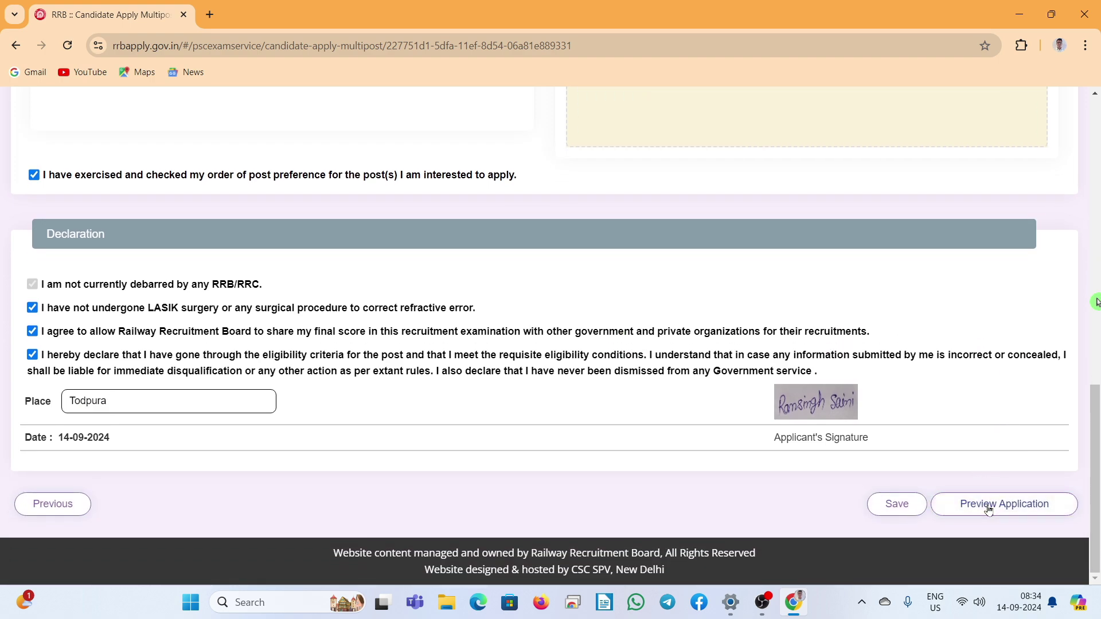
pyautogui.click(988, 509)
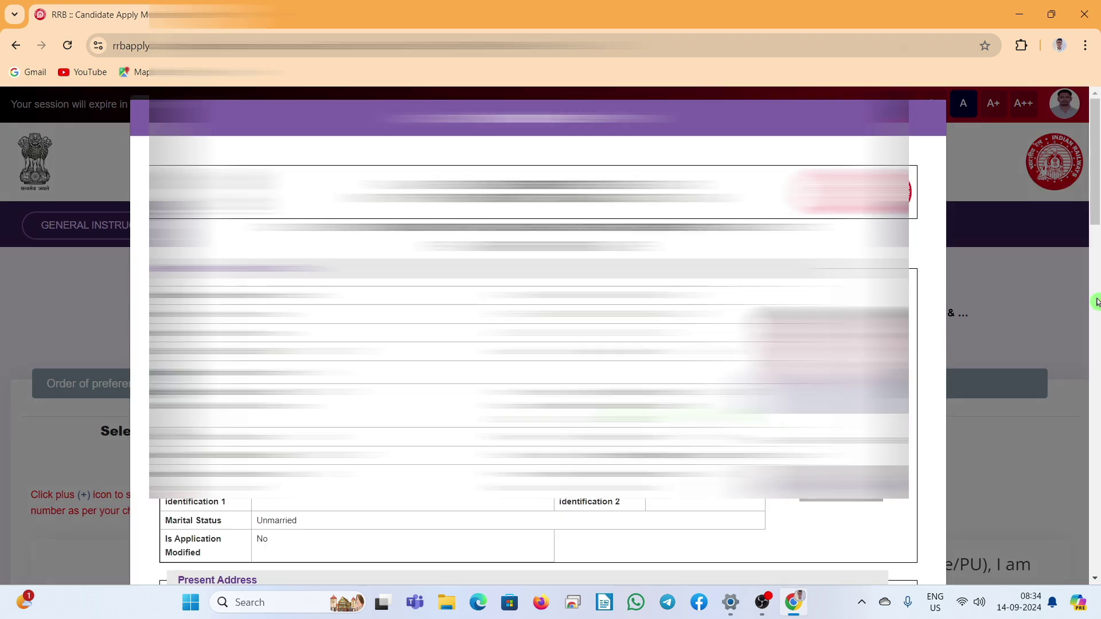
# Step: Review the preview, tick 'I have re-checked the above details', and submit the application
pyautogui.click(1097, 303)
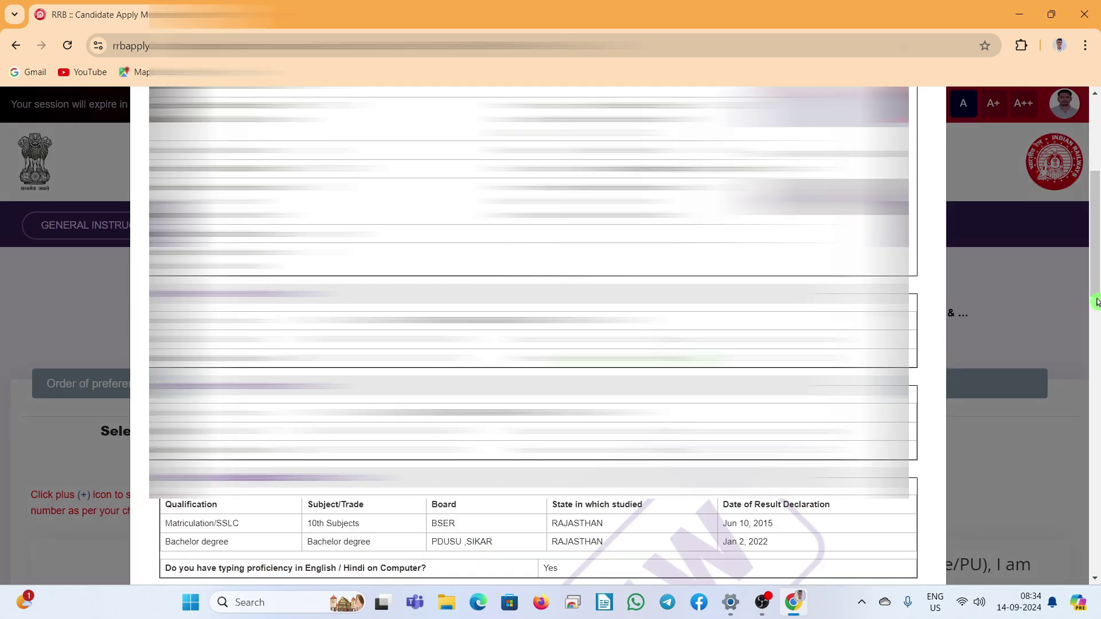
pyautogui.scroll(-10, 1096, 302)
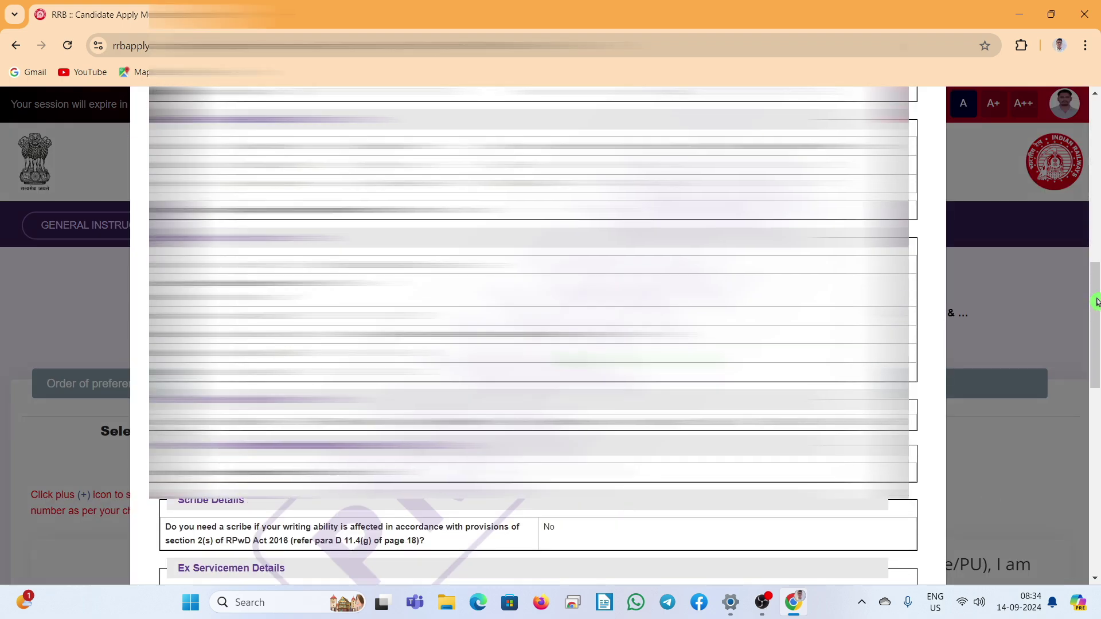
pyautogui.scroll(-15, 1097, 303)
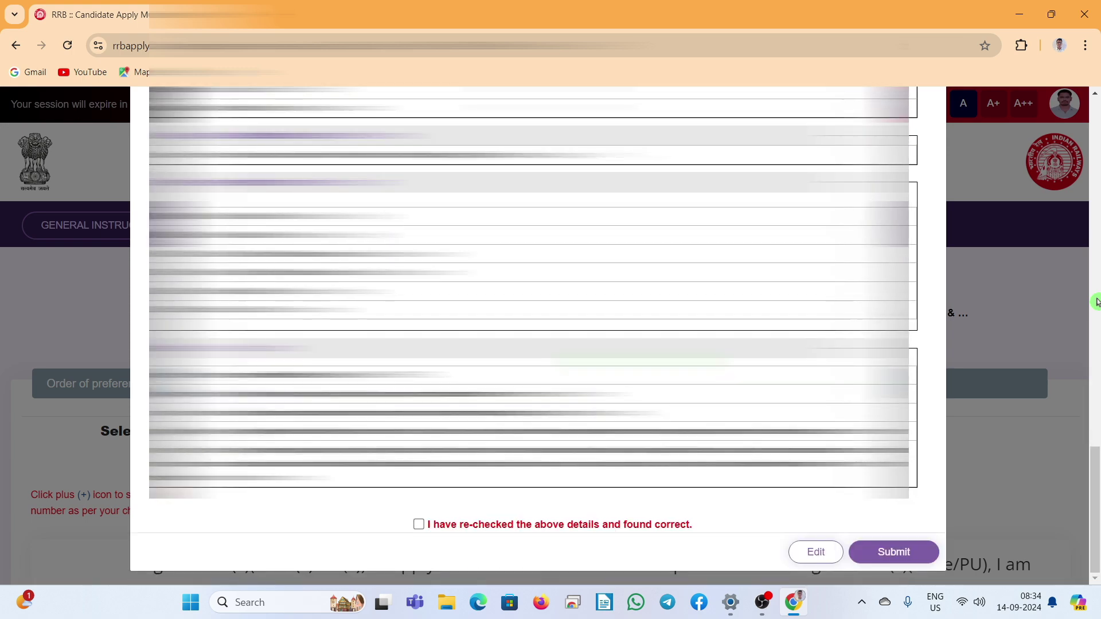
pyautogui.click(418, 524)
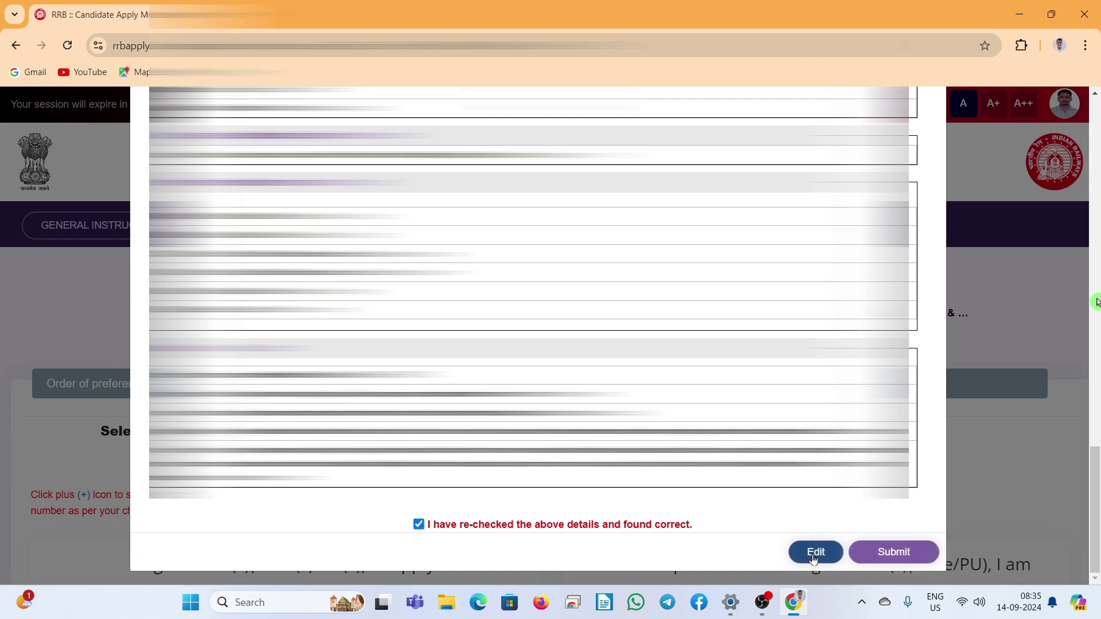
pyautogui.click(815, 552)
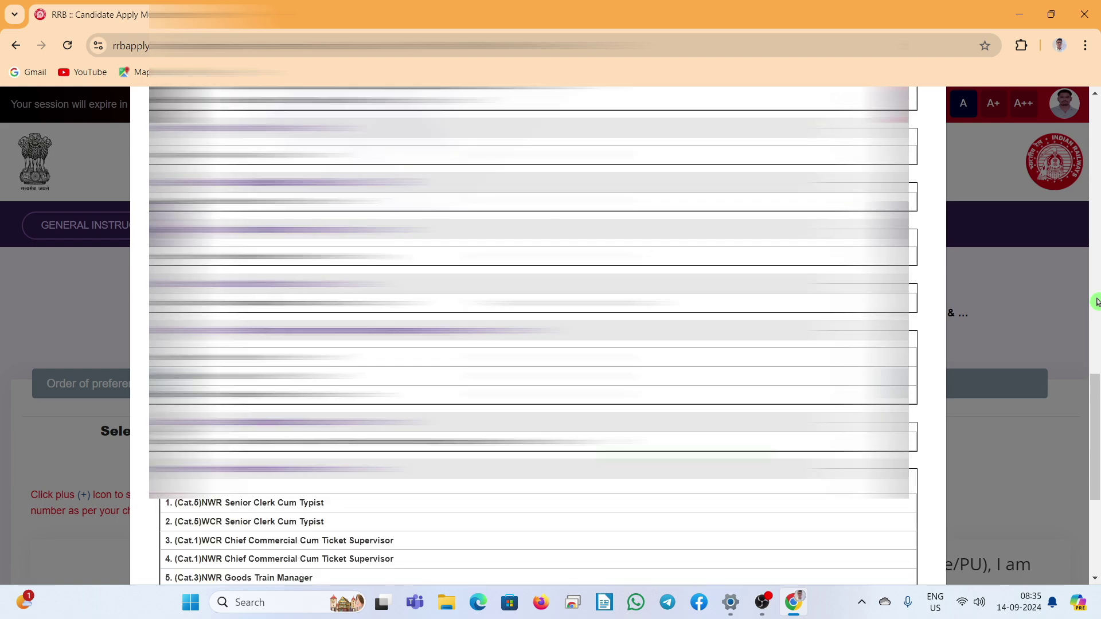
pyautogui.scroll(-5, 1097, 303)
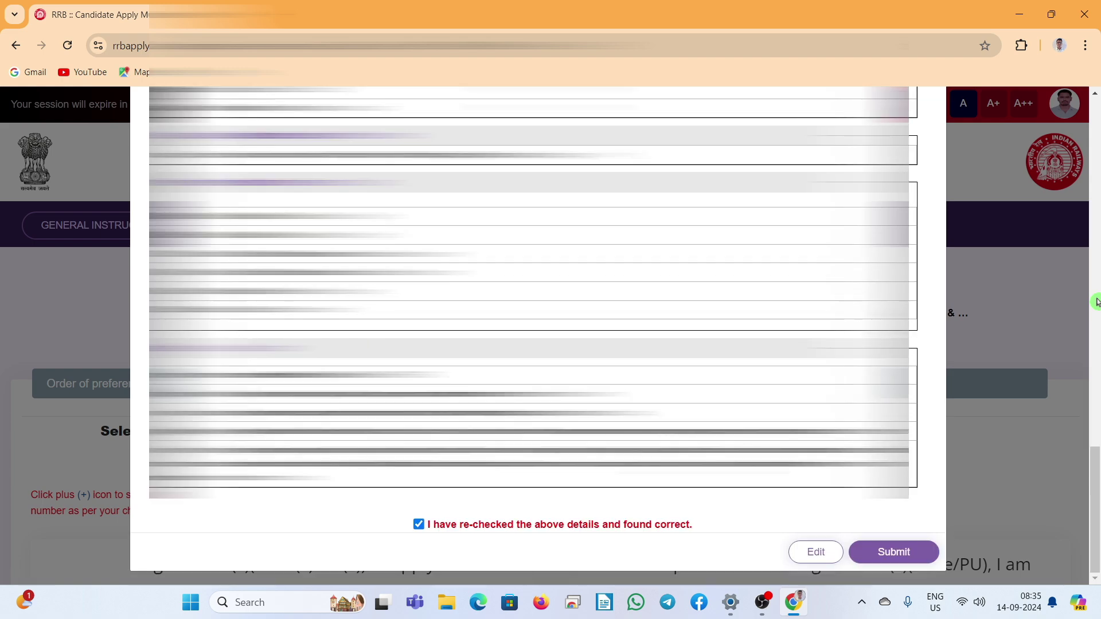
pyautogui.click(881, 553)
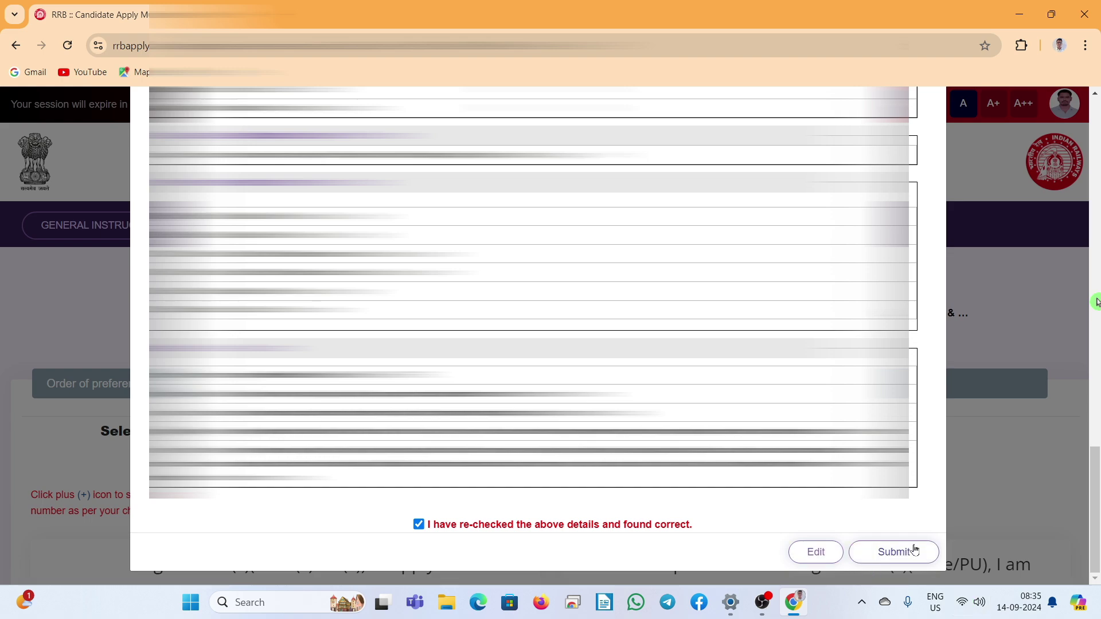